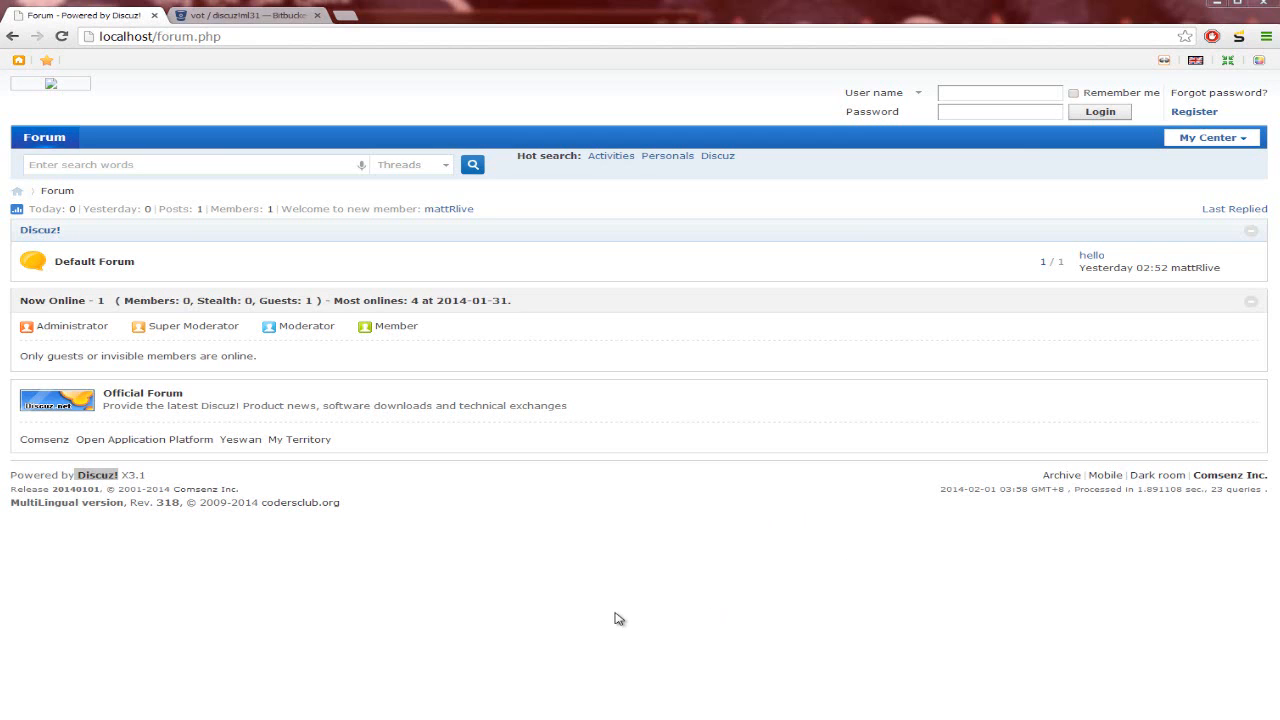
Step: Close the Downloads folder window
key("alt+Tab")
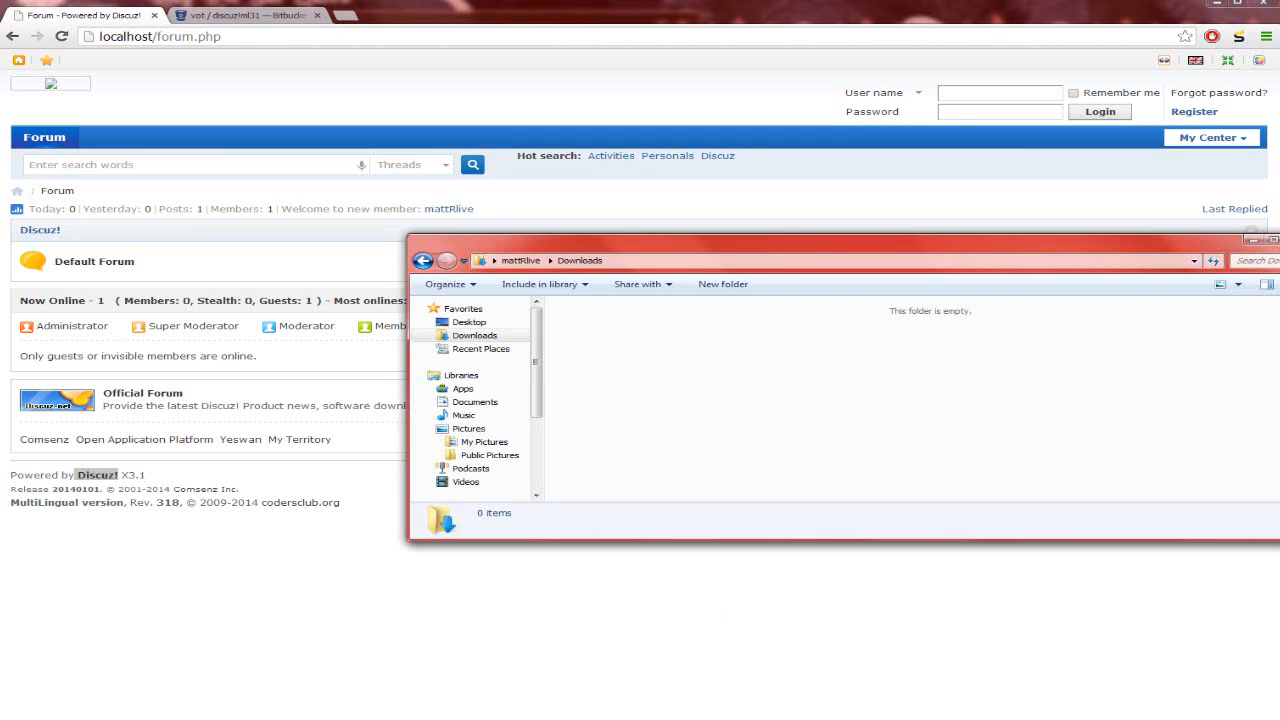
left_click(1250, 261)
key("alt+F4")
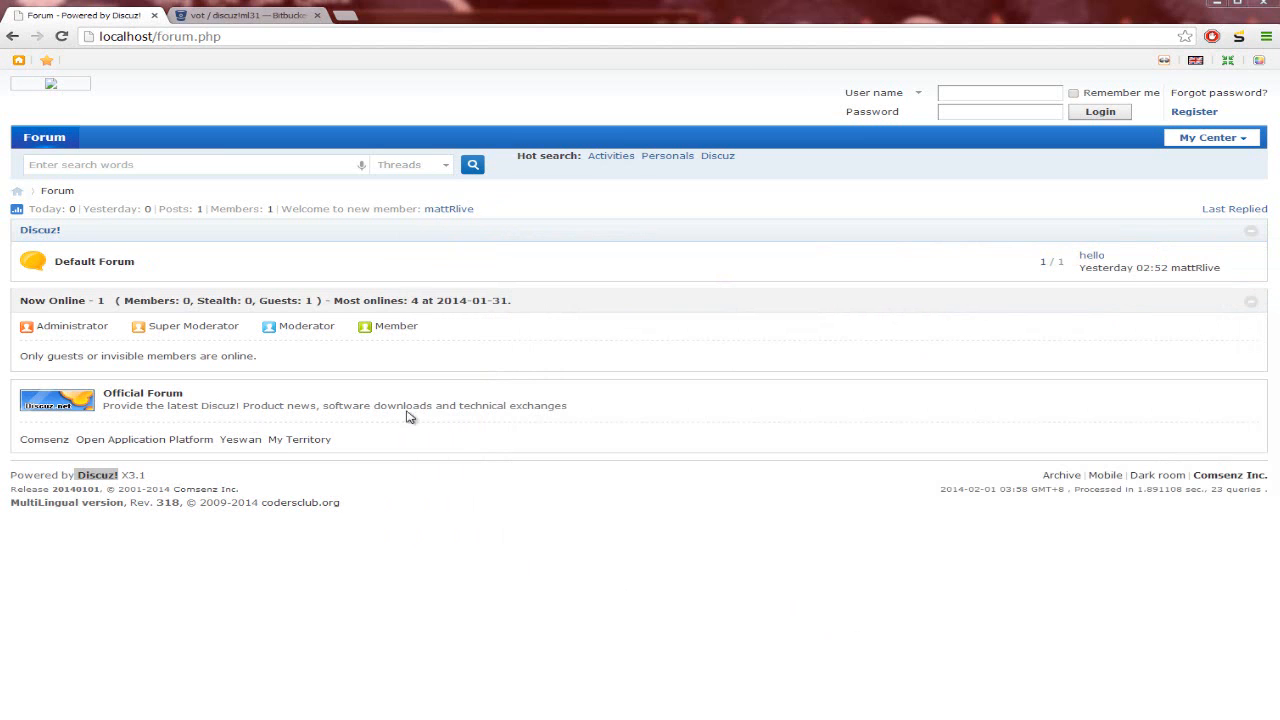
Step: Visit the official Discuz! website, close it, then enter the localhost Default Forum board
left_click(97, 475)
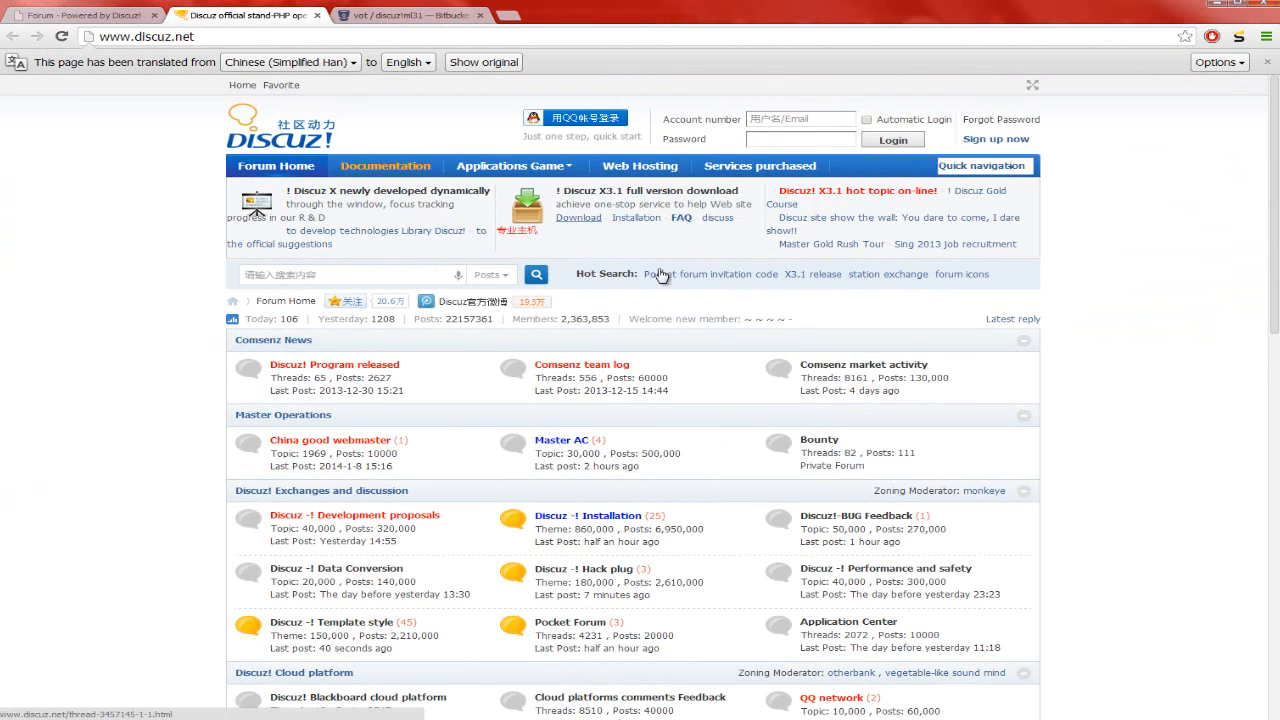
left_click(1267, 62)
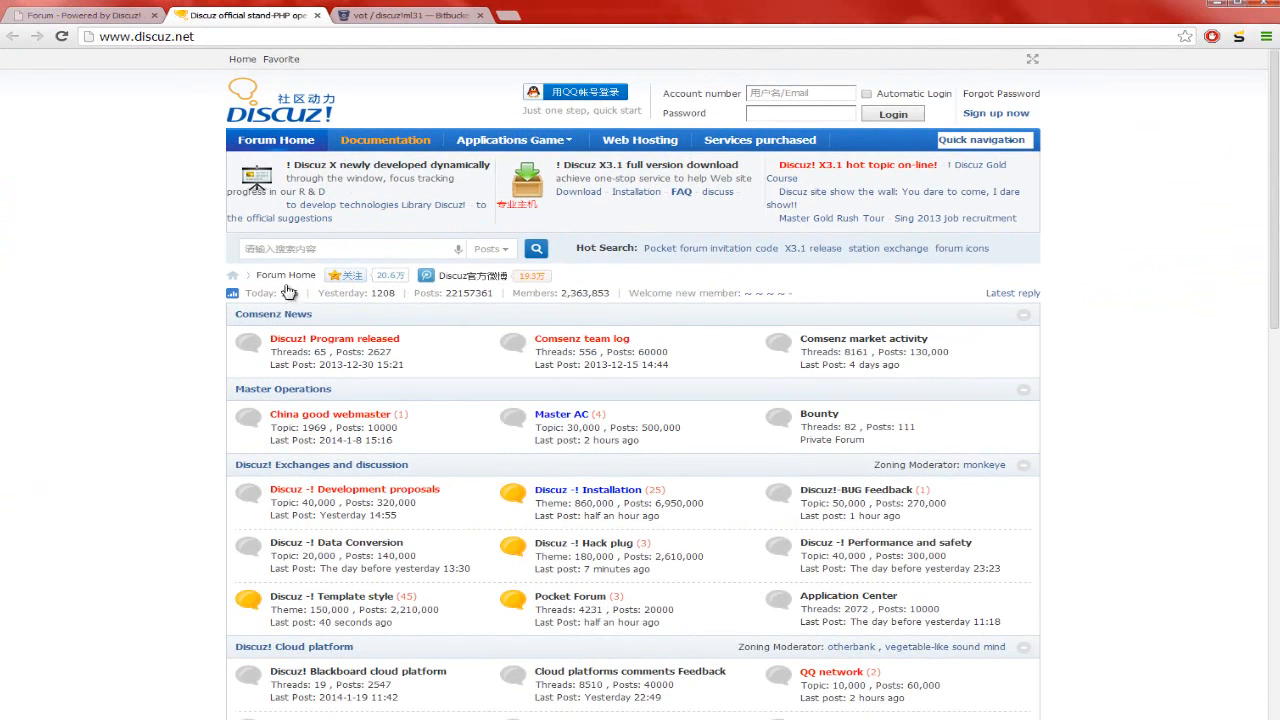
left_click(85, 15)
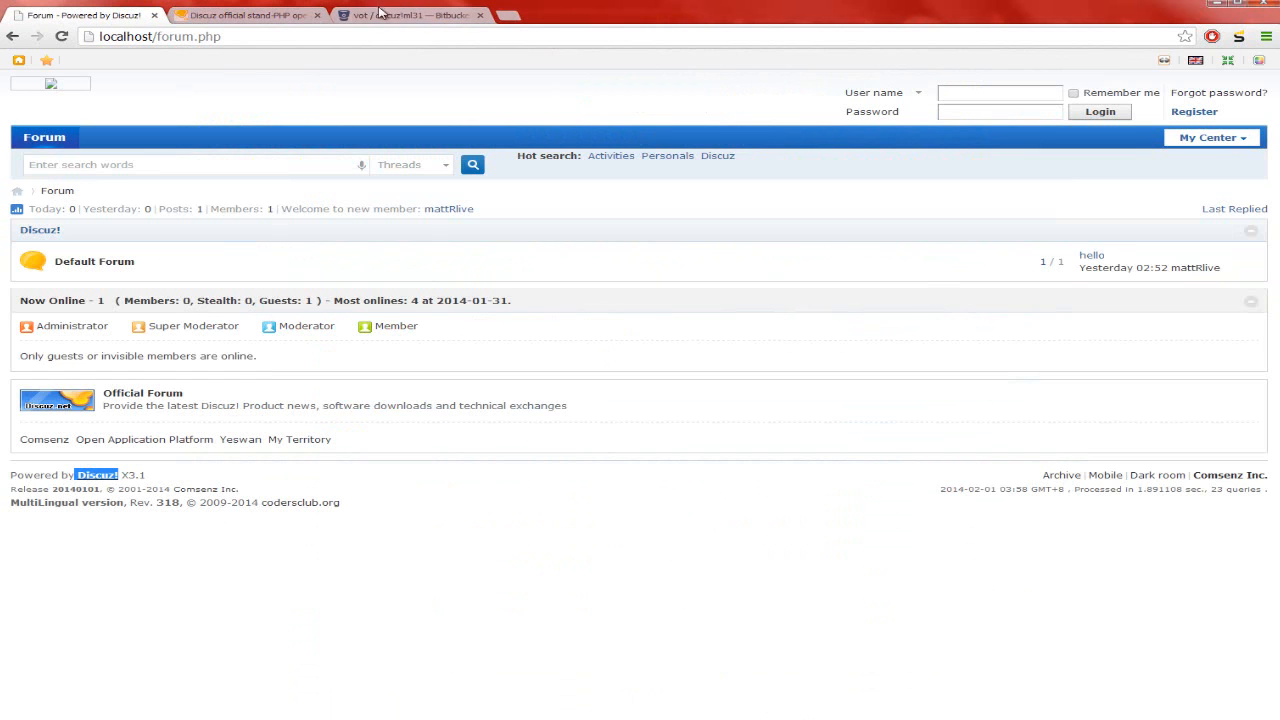
left_click(316, 15)
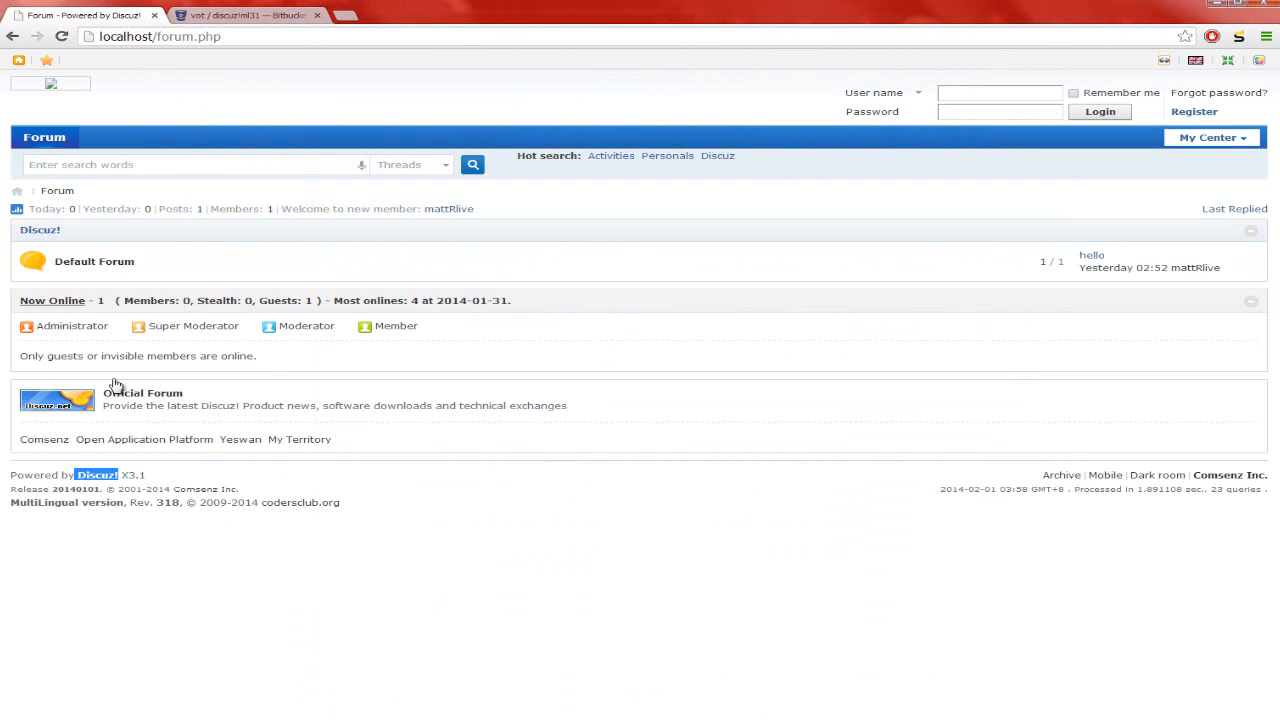
left_click(86, 263)
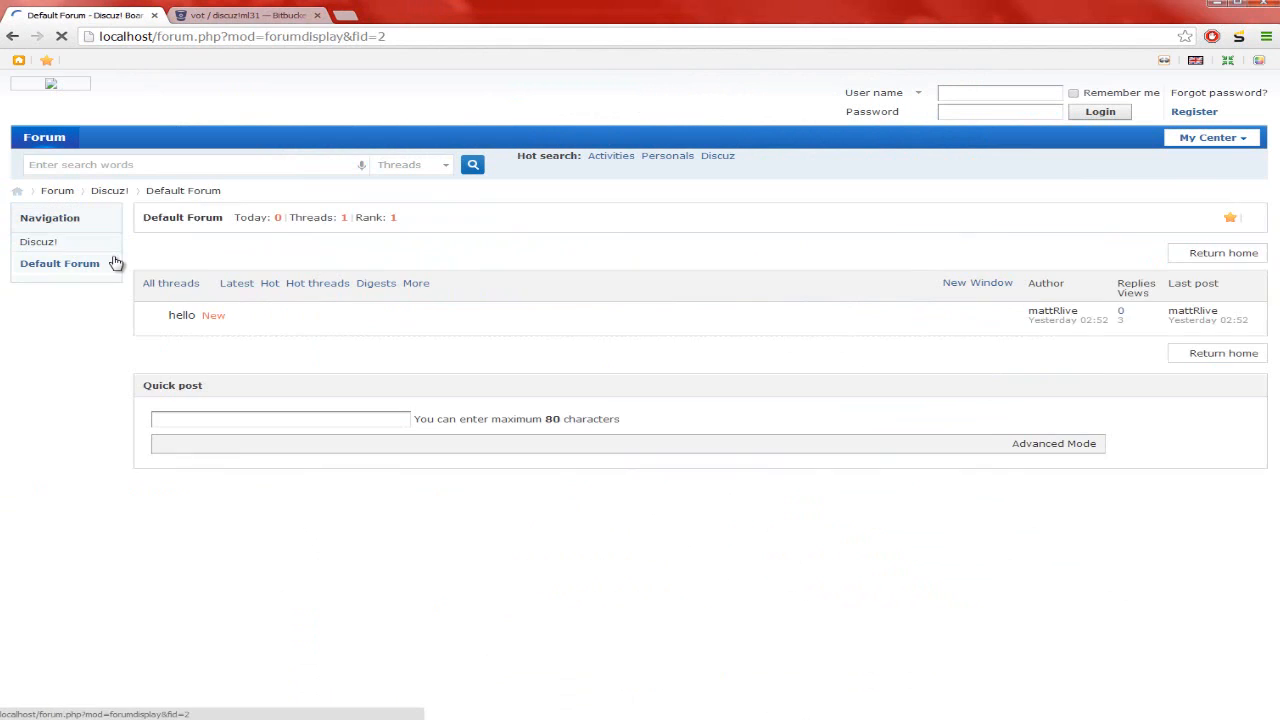
Step: Open the 'hello' thread, select its post text and start a reply
left_click(182, 316)
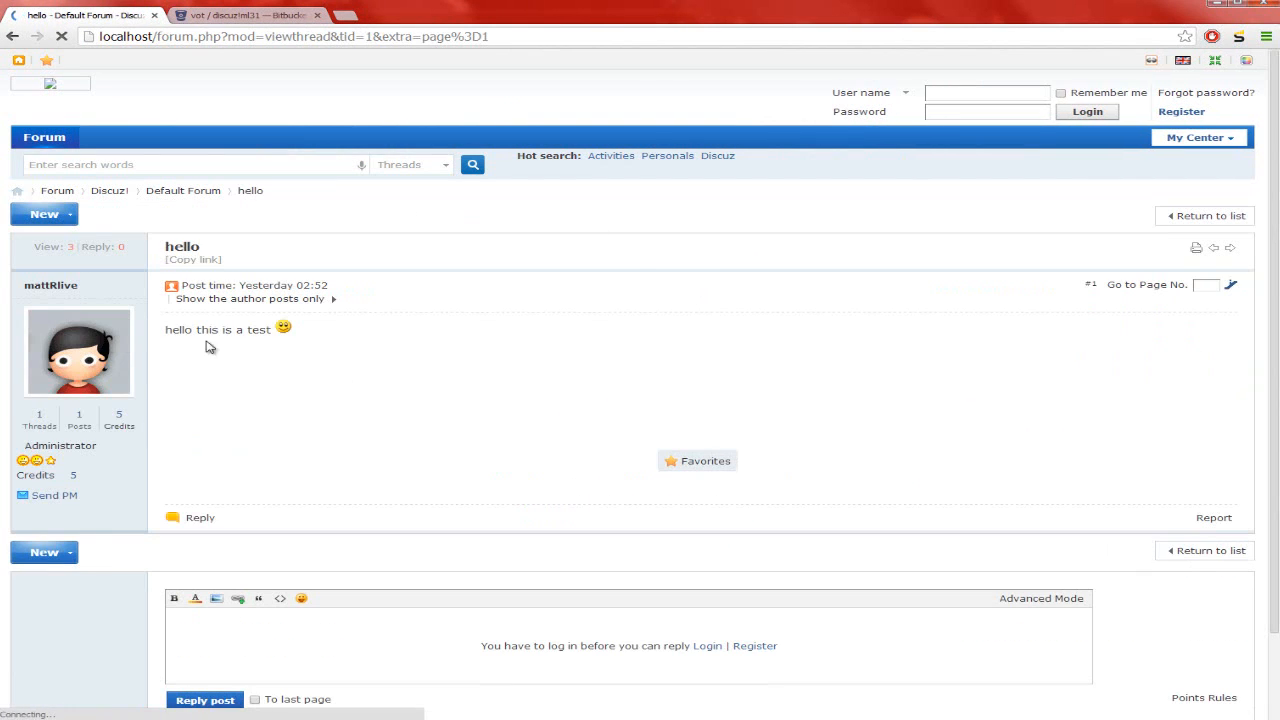
left_click_drag(166, 330, 323, 334)
left_click(206, 520)
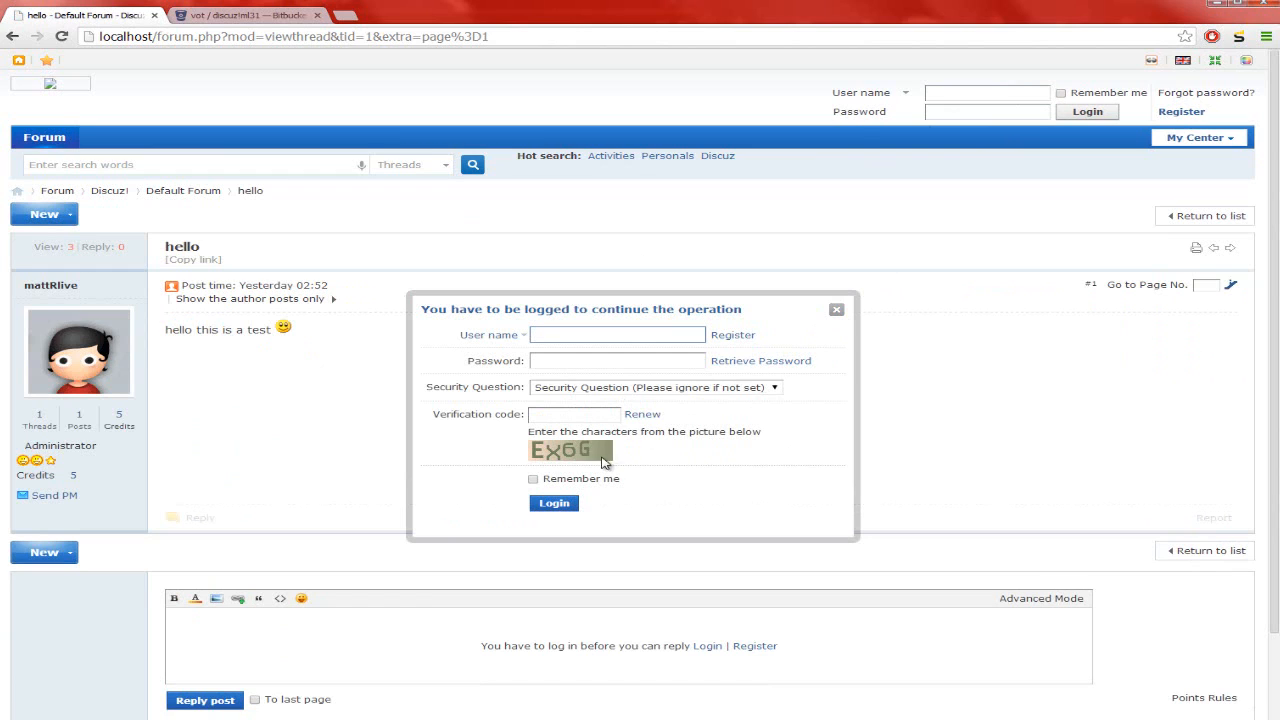
Step: Dismiss the login prompt without choosing a security question and return to the forum home
left_click(696, 390)
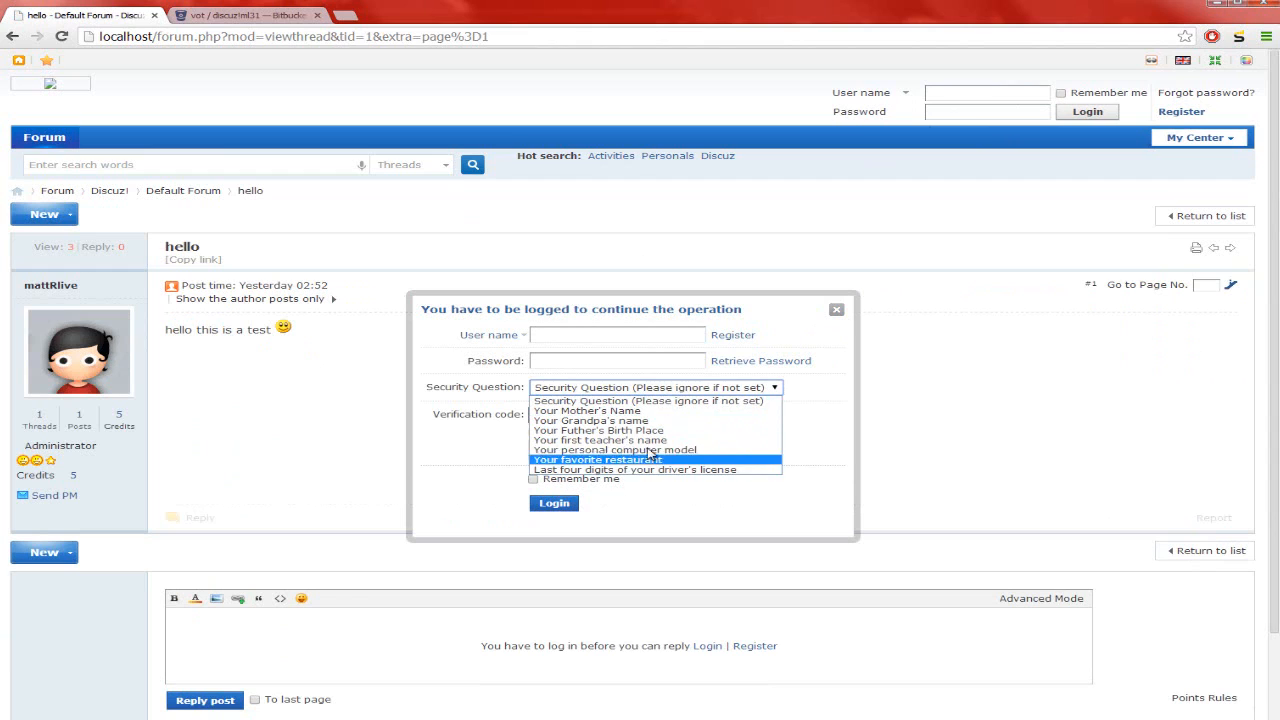
left_click(822, 450)
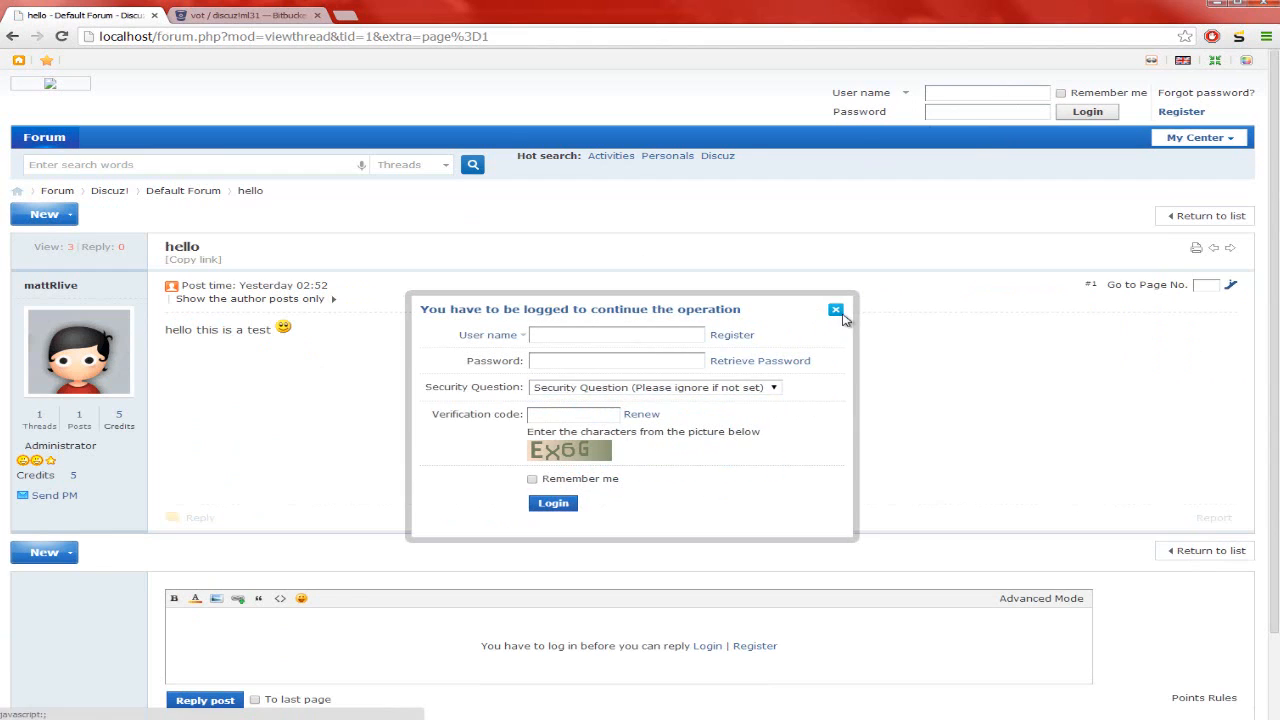
left_click(836, 309)
left_click(33, 85)
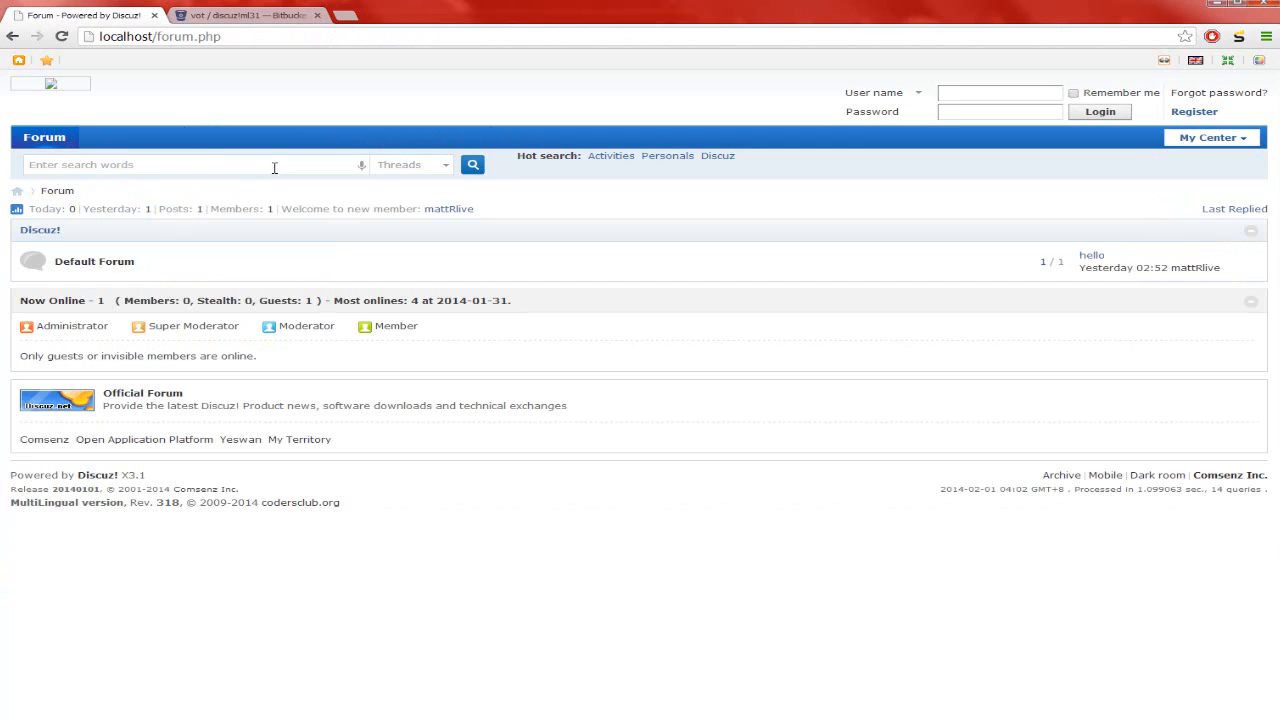
Step: Switch to the Bitbucket tab showing the discuz!ml31 repository overview and its recent commits
left_click(222, 20)
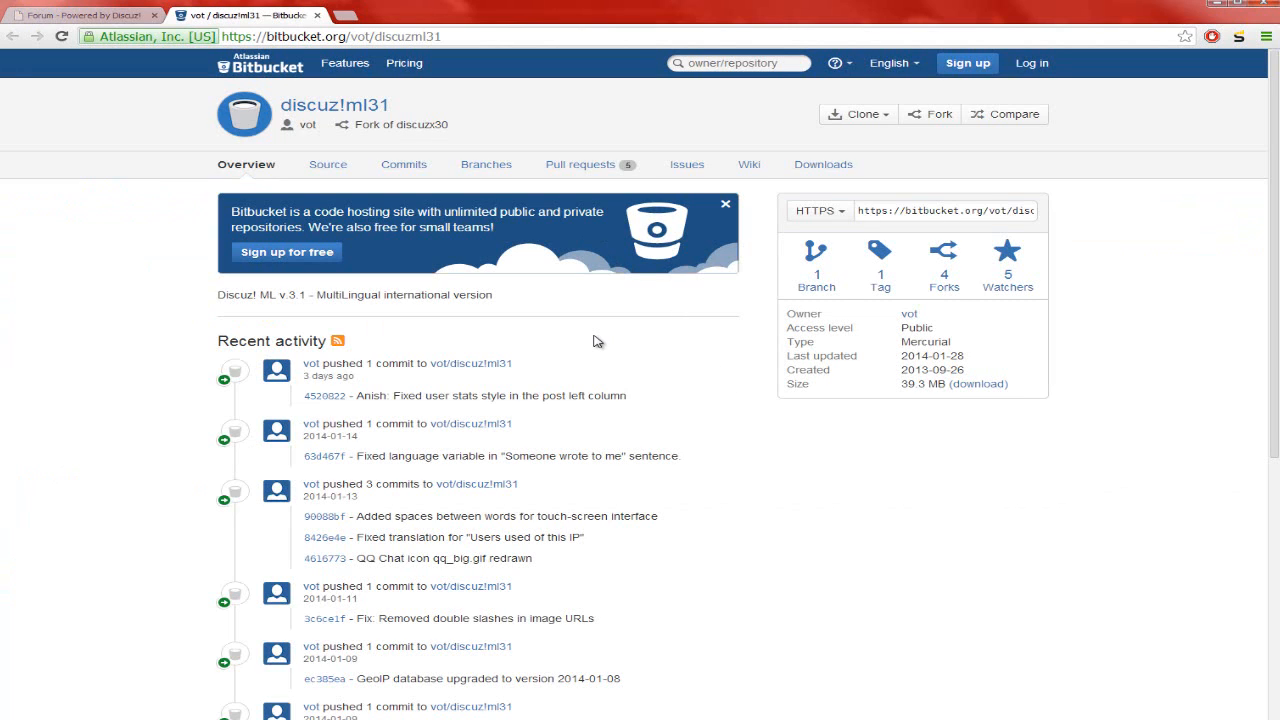
left_click(110, 24)
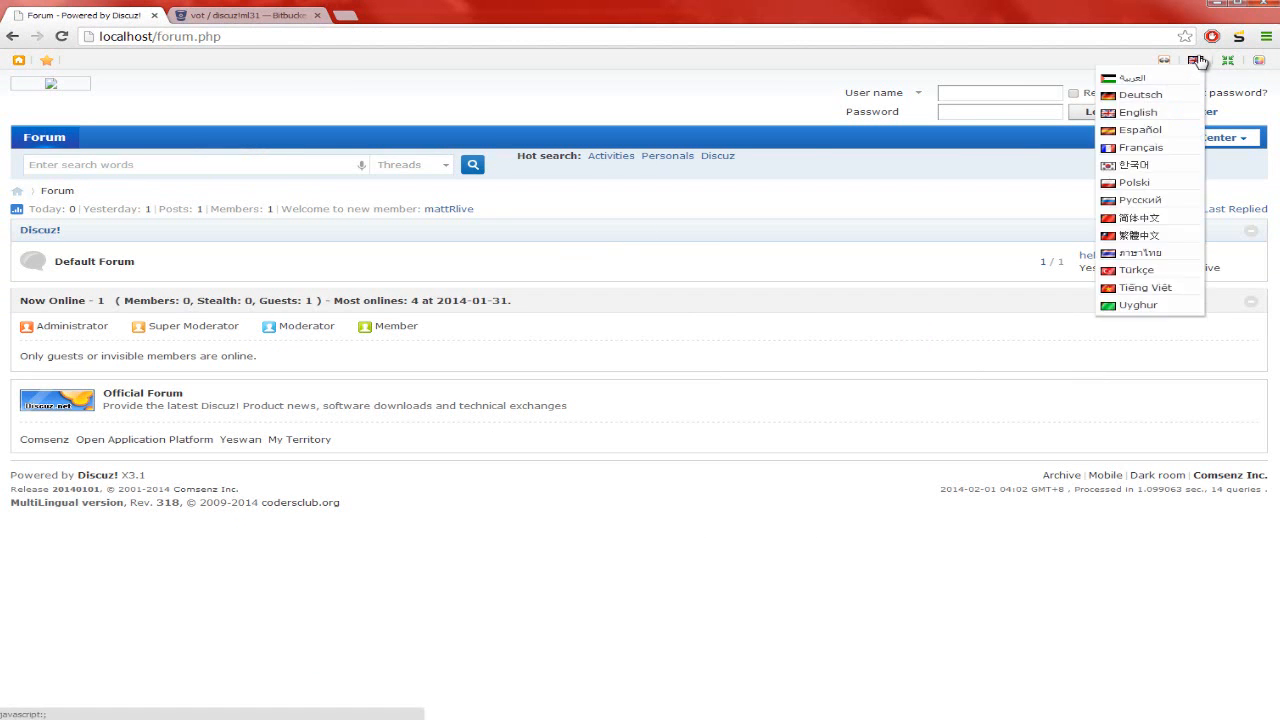
mouse_move(1198, 62)
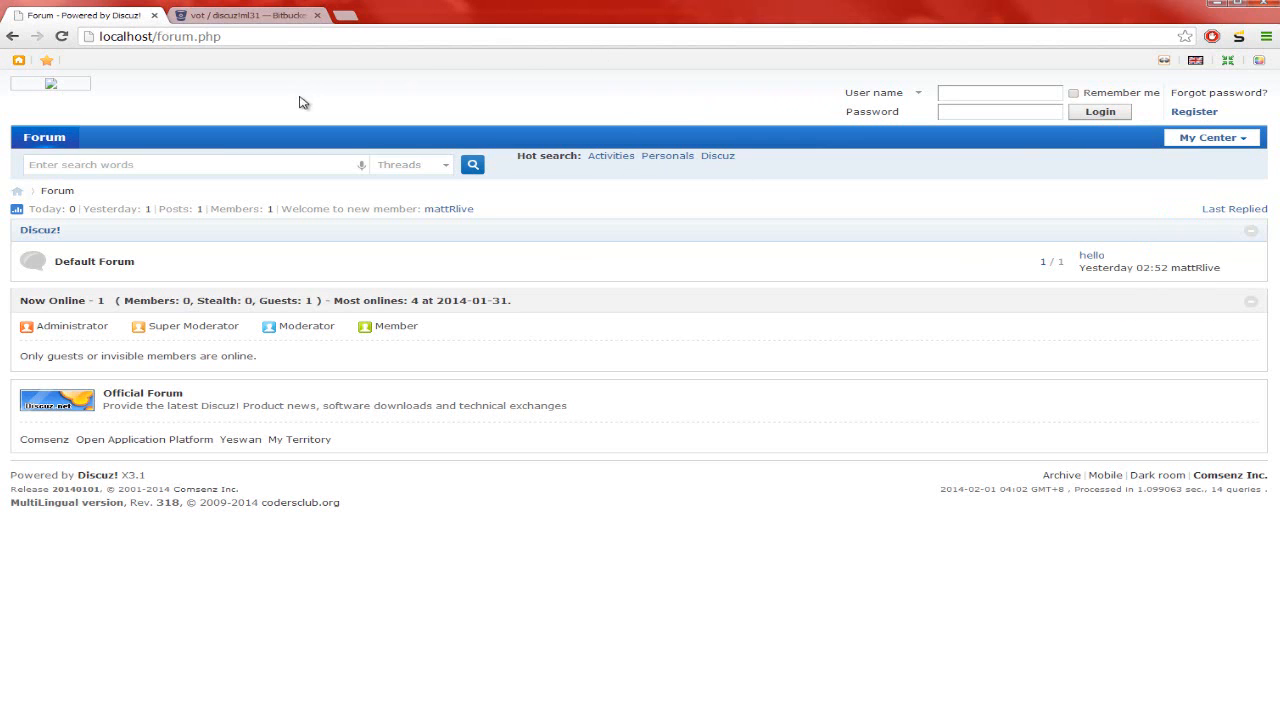
left_click(268, 15)
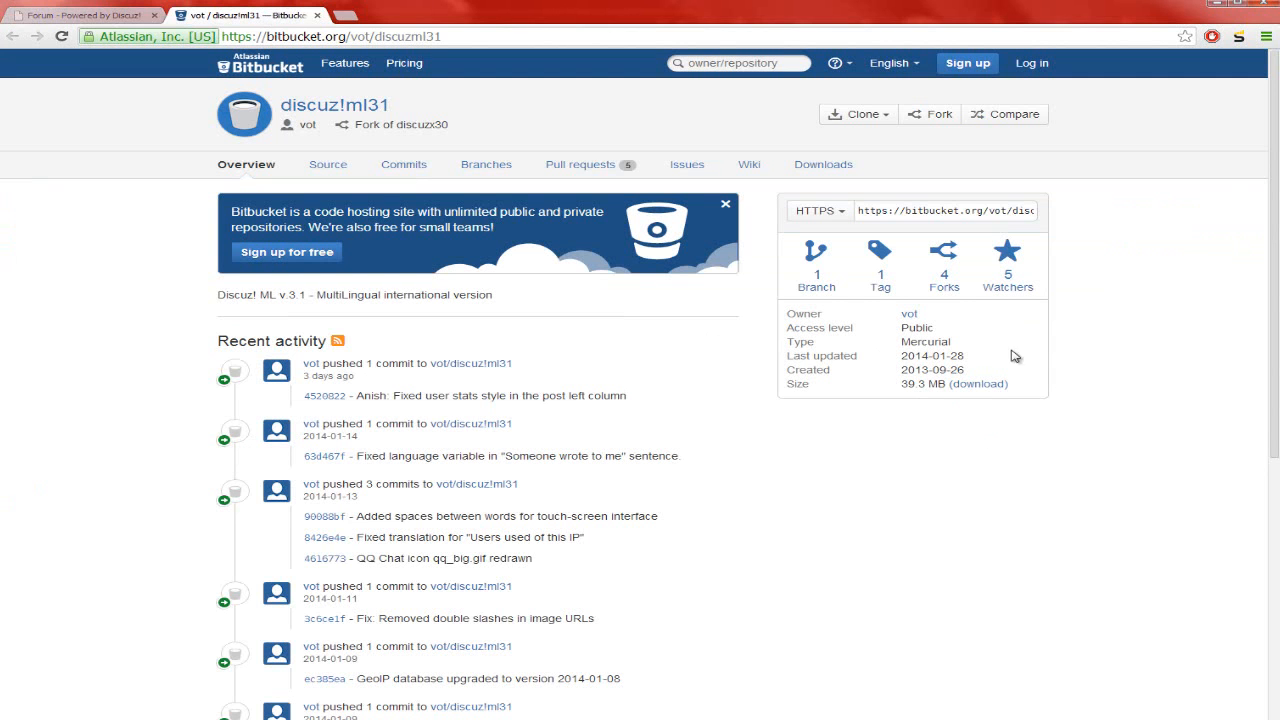
Step: Download the repository as vot-discuzml31-4520822e61ca.zip (24.4 MB) and show it in Downloads
left_click(975, 386)
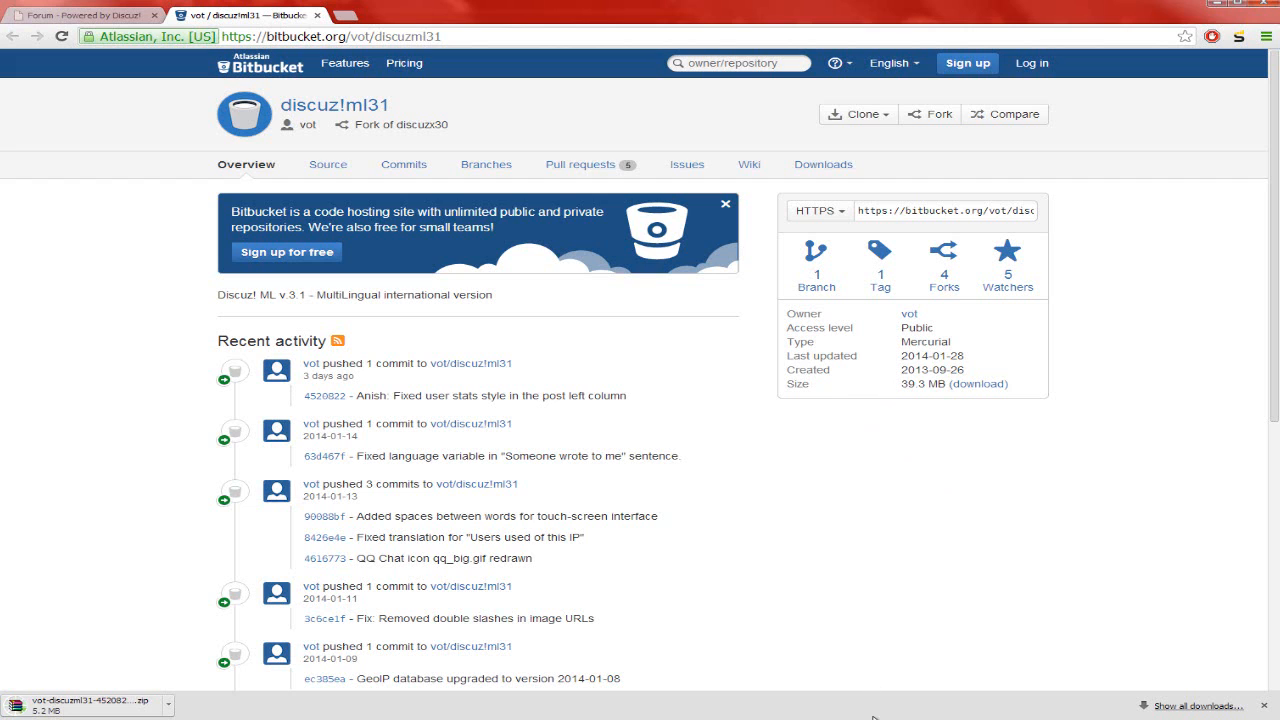
left_click(1180, 719)
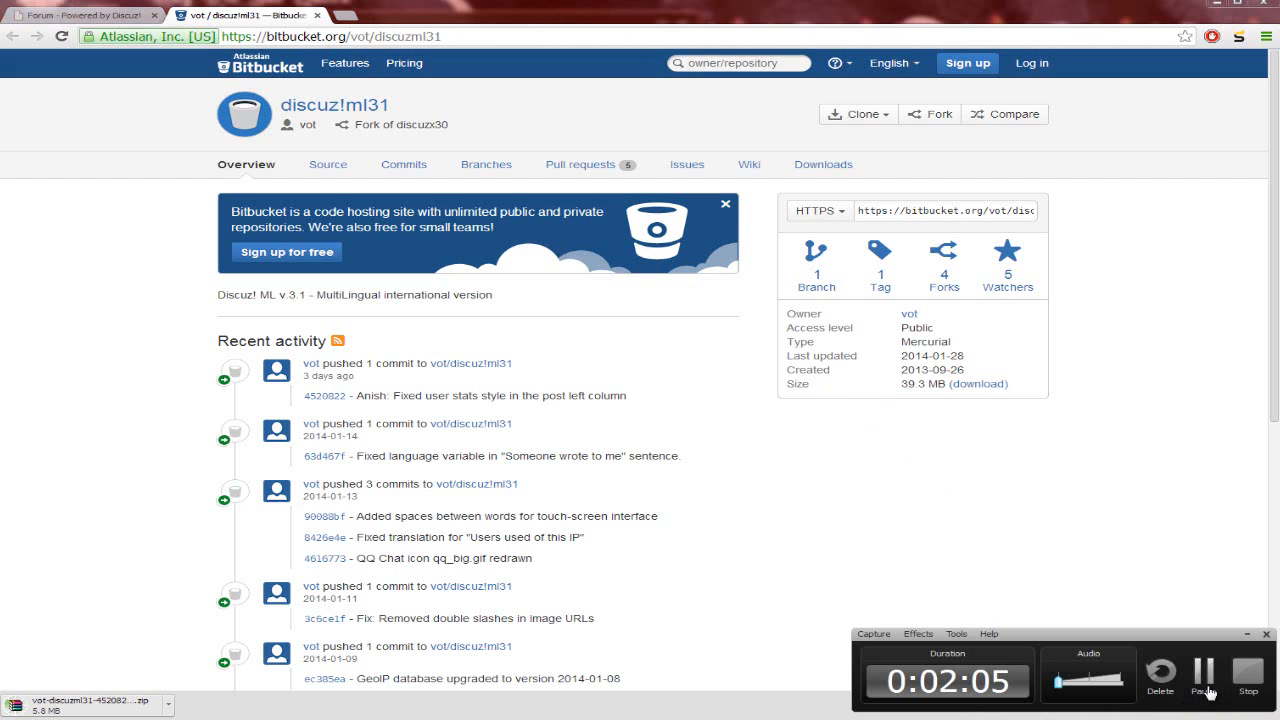
left_click(1207, 690)
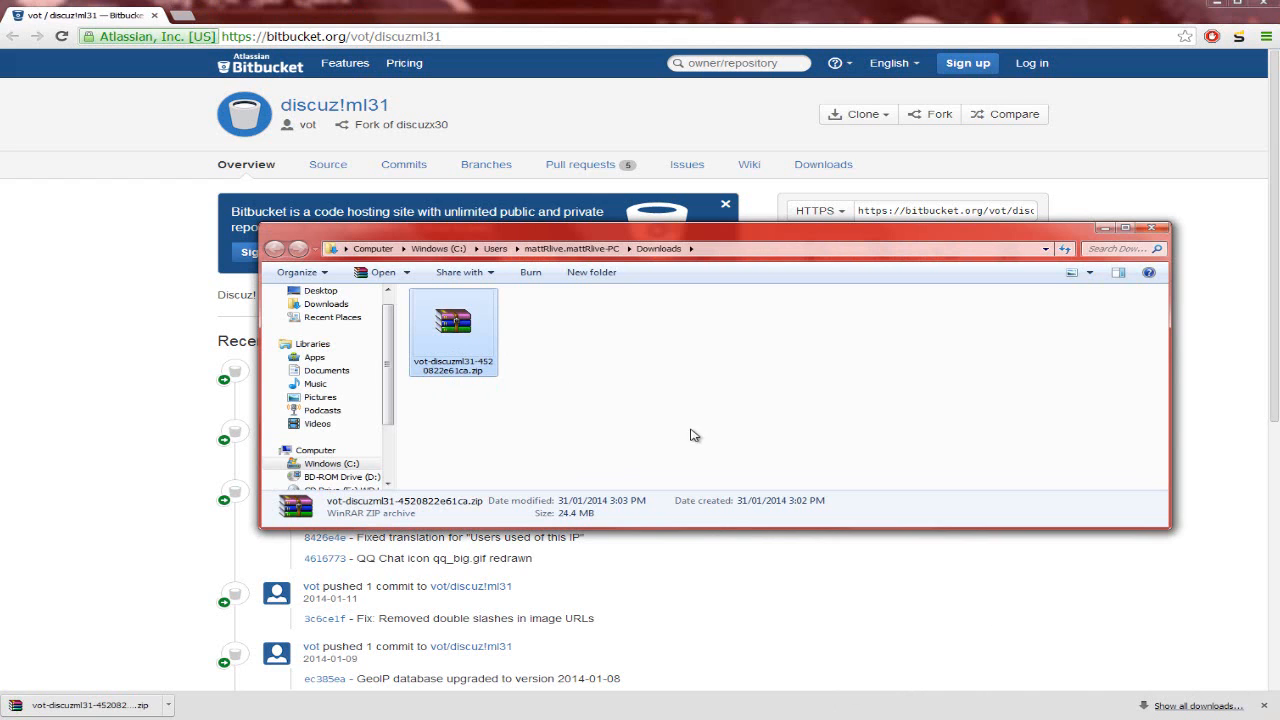
Step: Extract the zip with WinRAR's 'Extract to vot-discuzml31-4520822e61ca\' option and wait for completion
right_click(461, 350)
left_click(520, 419)
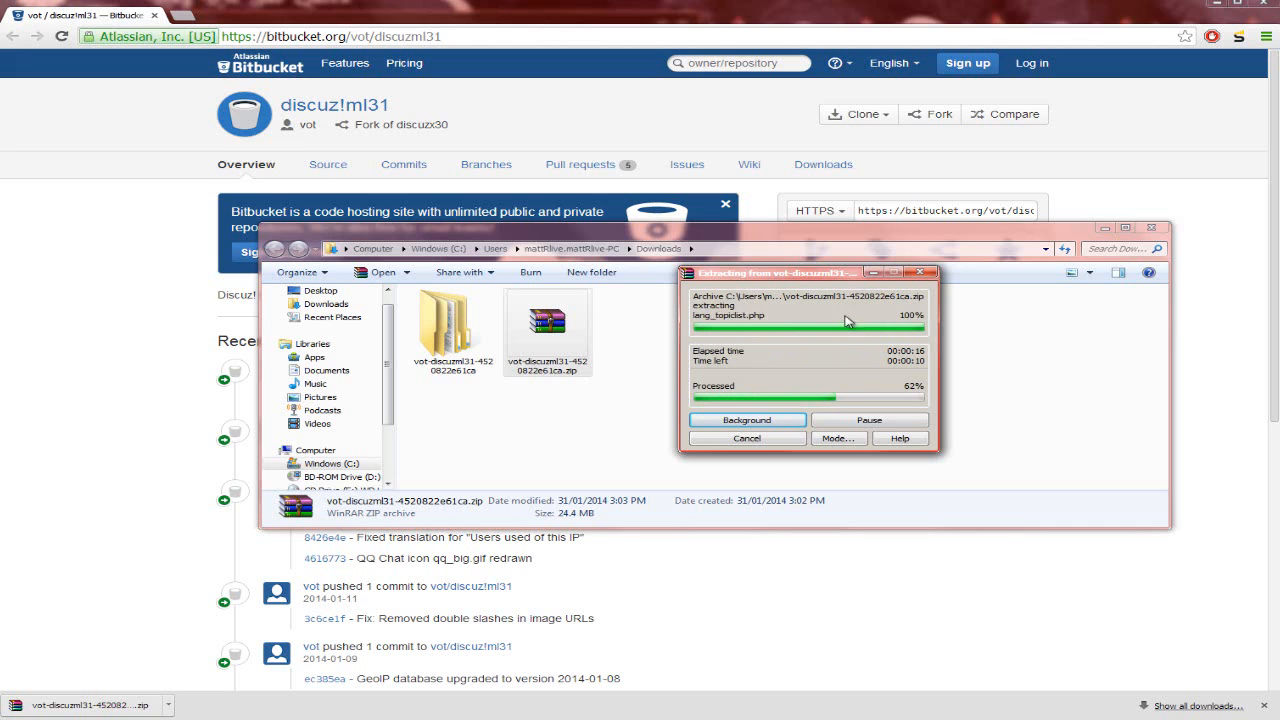
left_click_drag(847, 276, 835, 298)
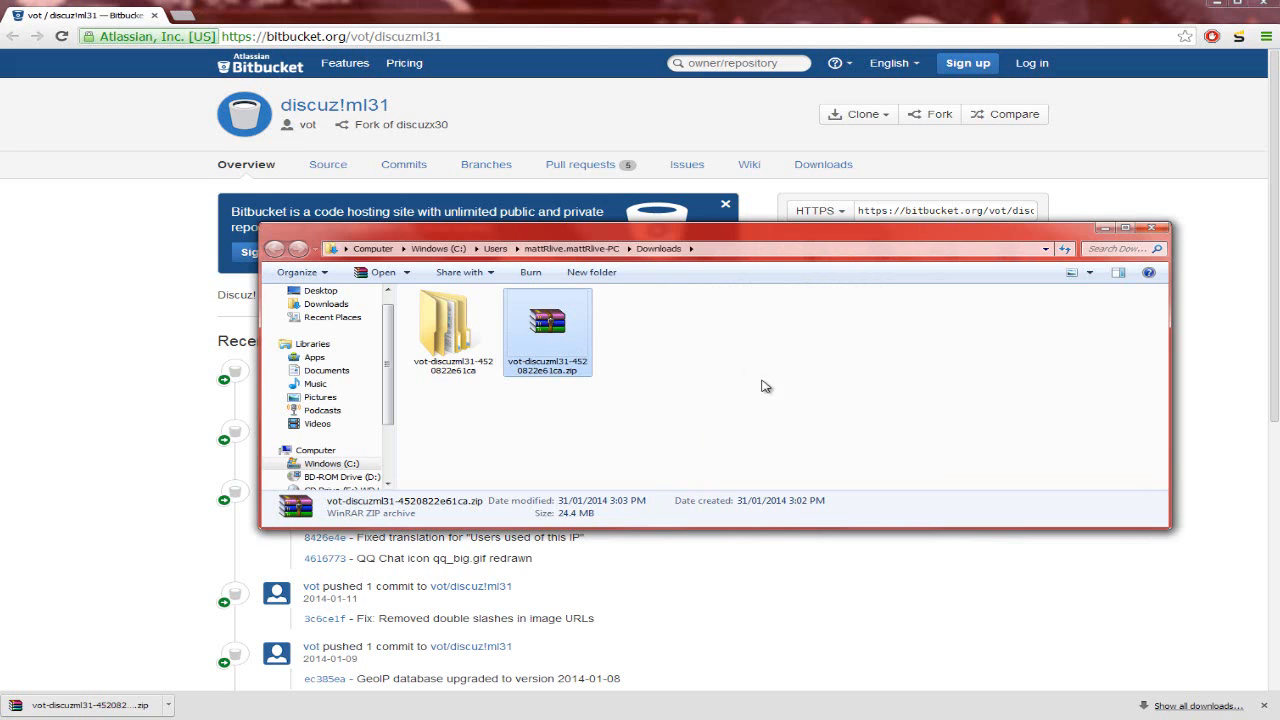
Step: Open the extracted folder down to its upload folder and place the htdocs window beside it
left_click(459, 396)
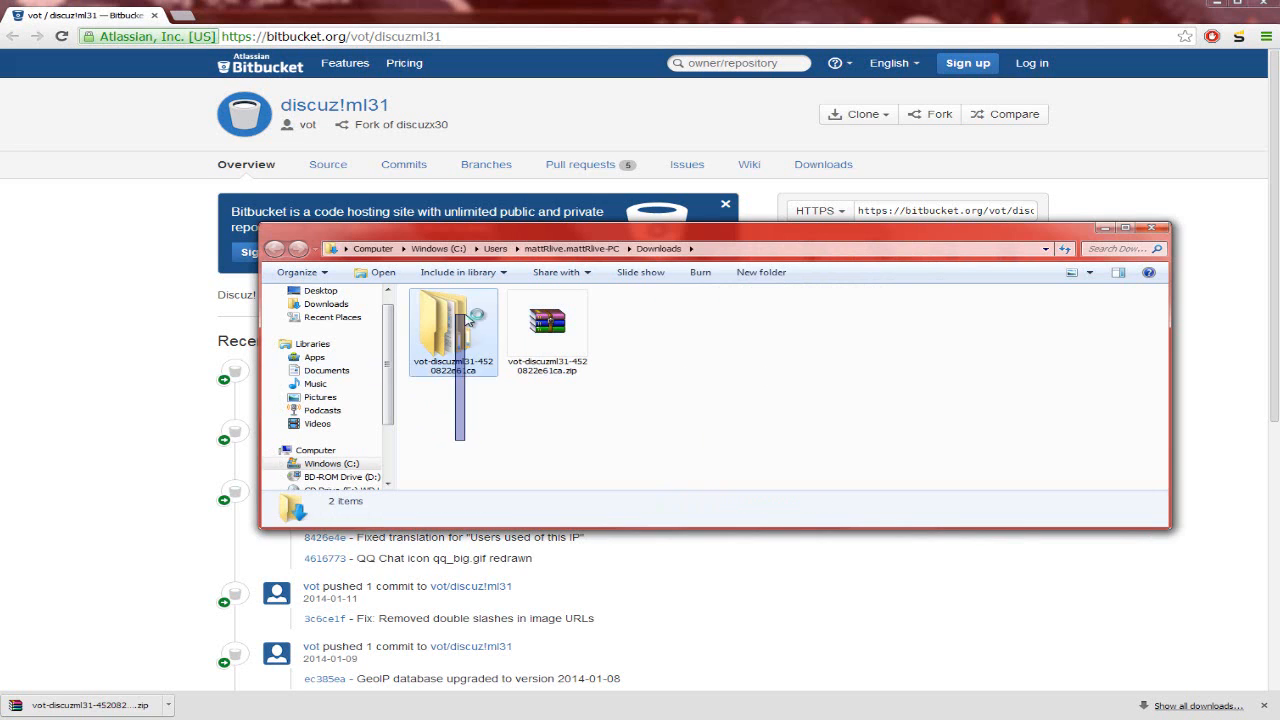
left_click(447, 340)
double_click(447, 340)
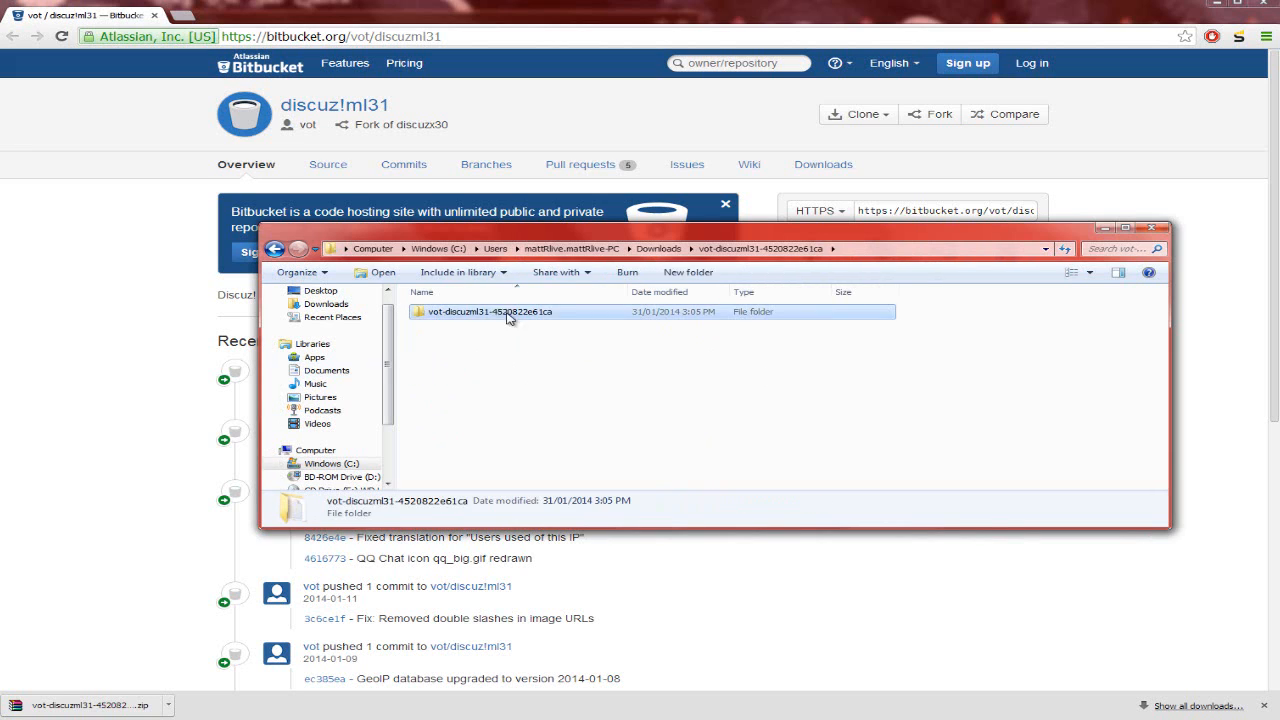
double_click(514, 310)
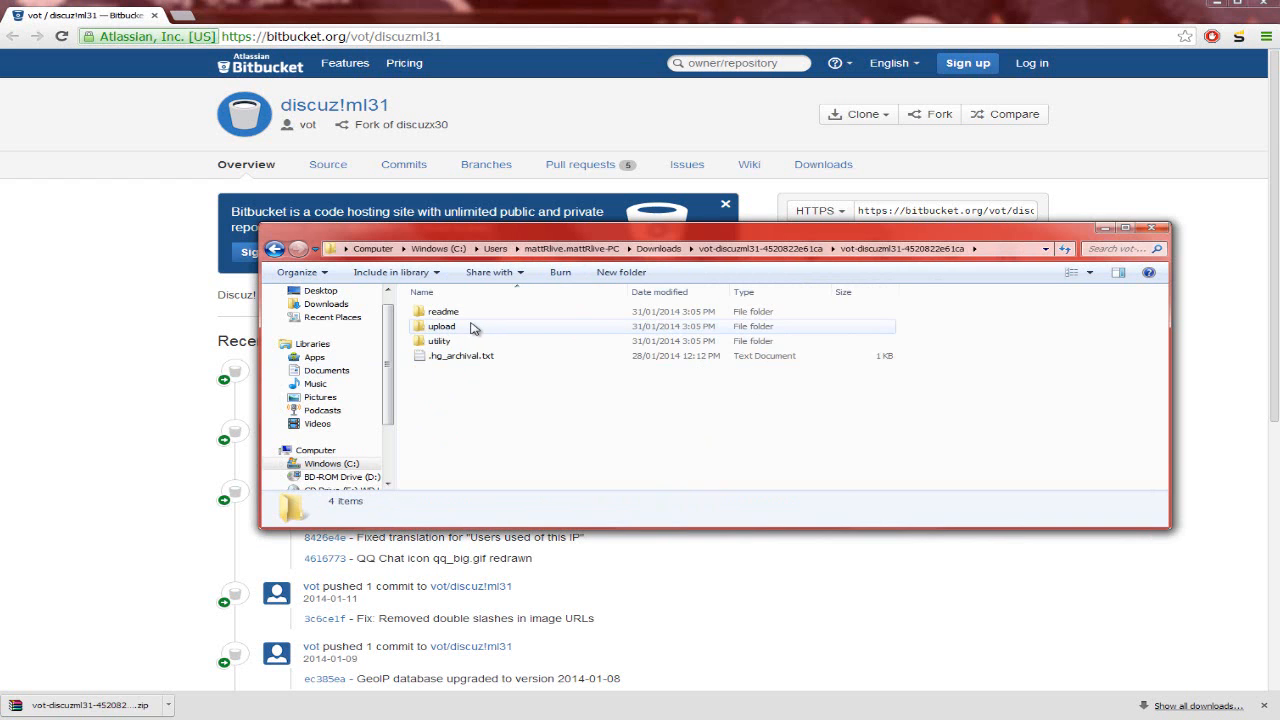
double_click(474, 329)
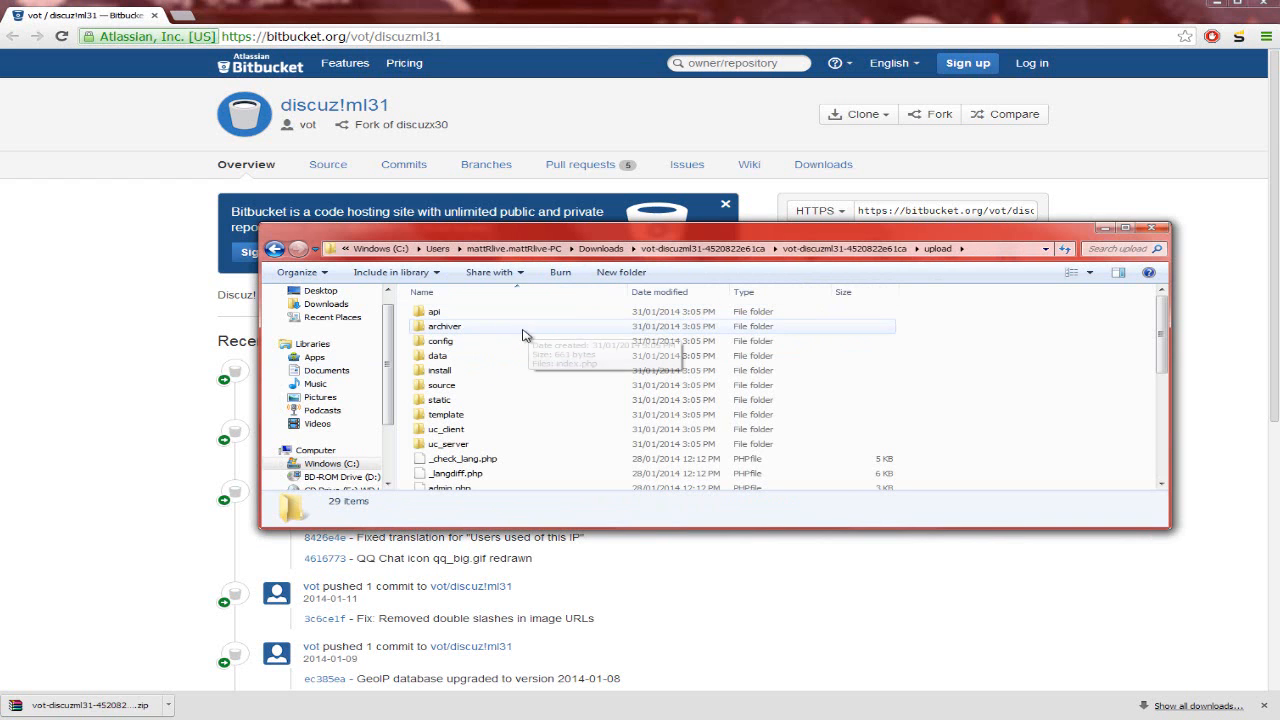
mouse_move(100, 705)
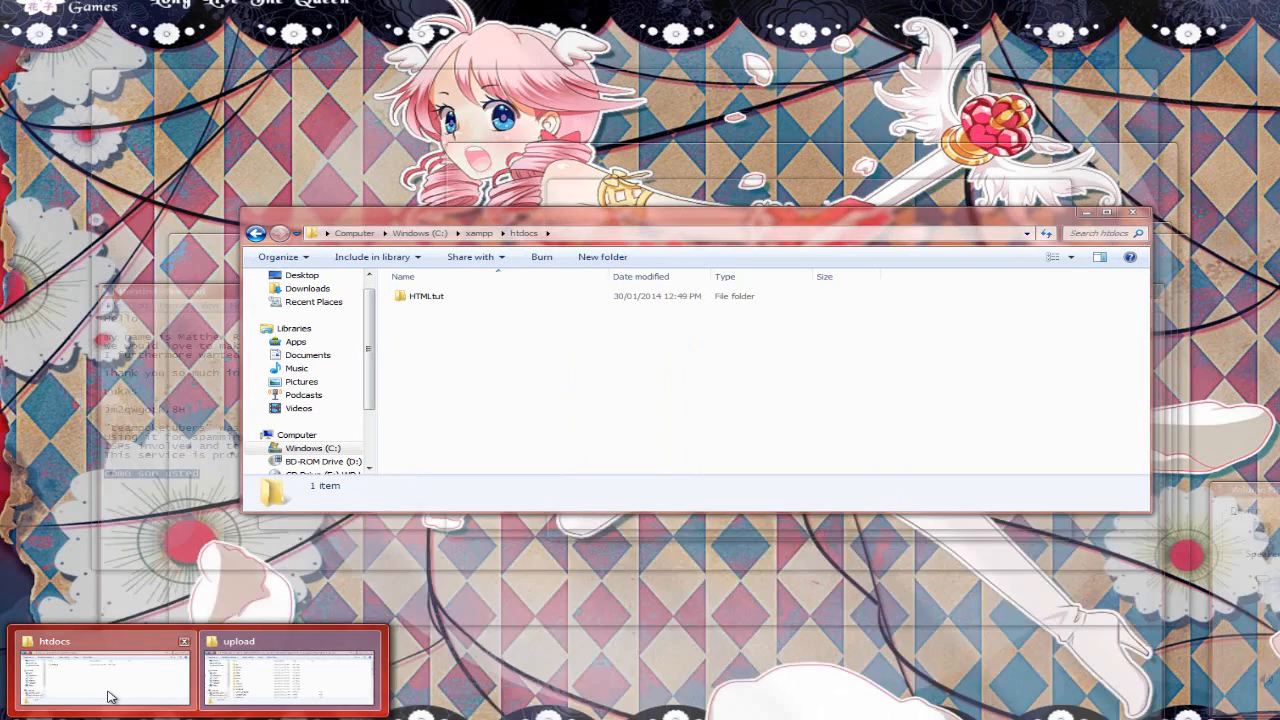
left_click(110, 697)
left_click_drag(585, 214, 1028, 57)
Step: Rename the HTMLtut folder in htdocs to _HTMLtut
right_click(858, 138)
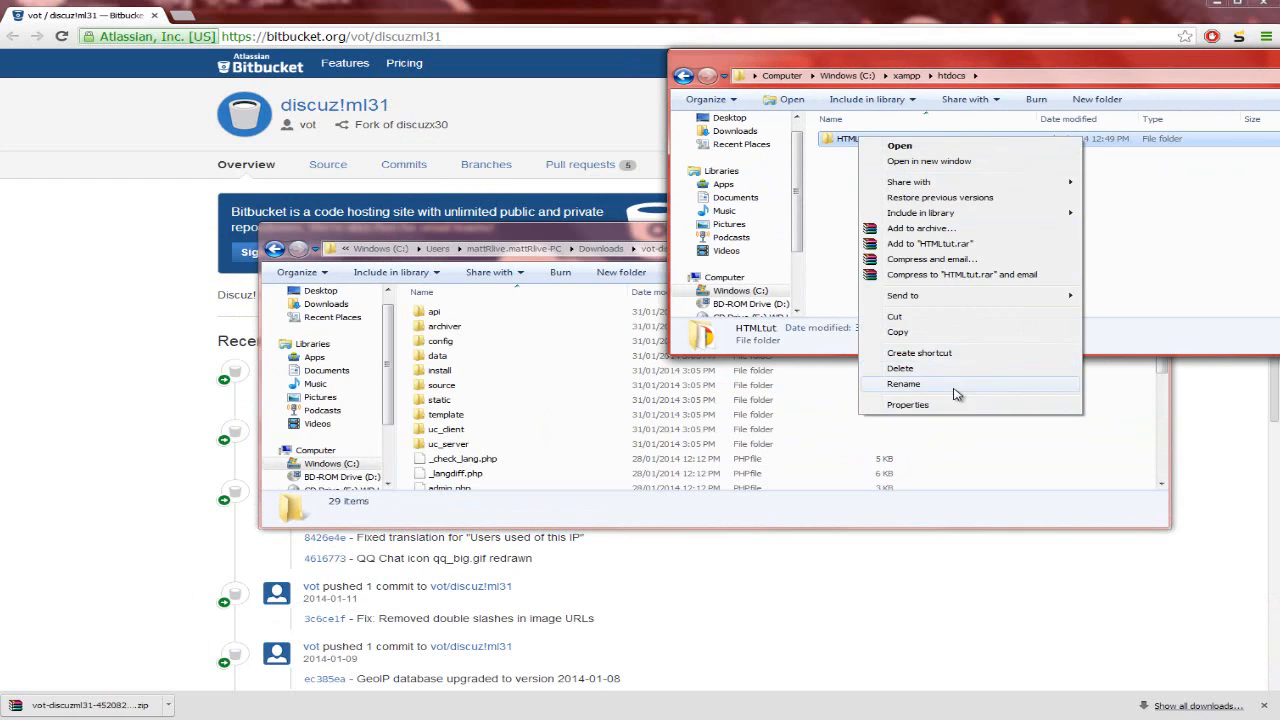
left_click(955, 385)
left_click(836, 145)
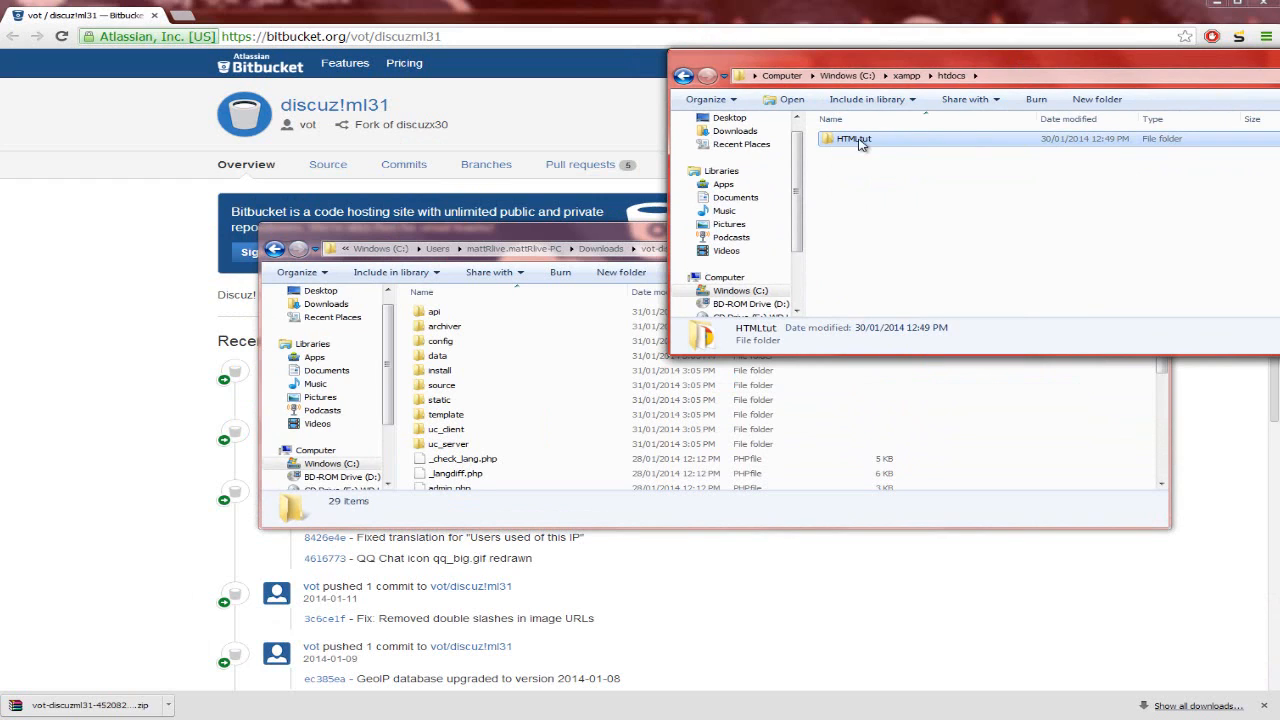
right_click(860, 141)
left_click(930, 387)
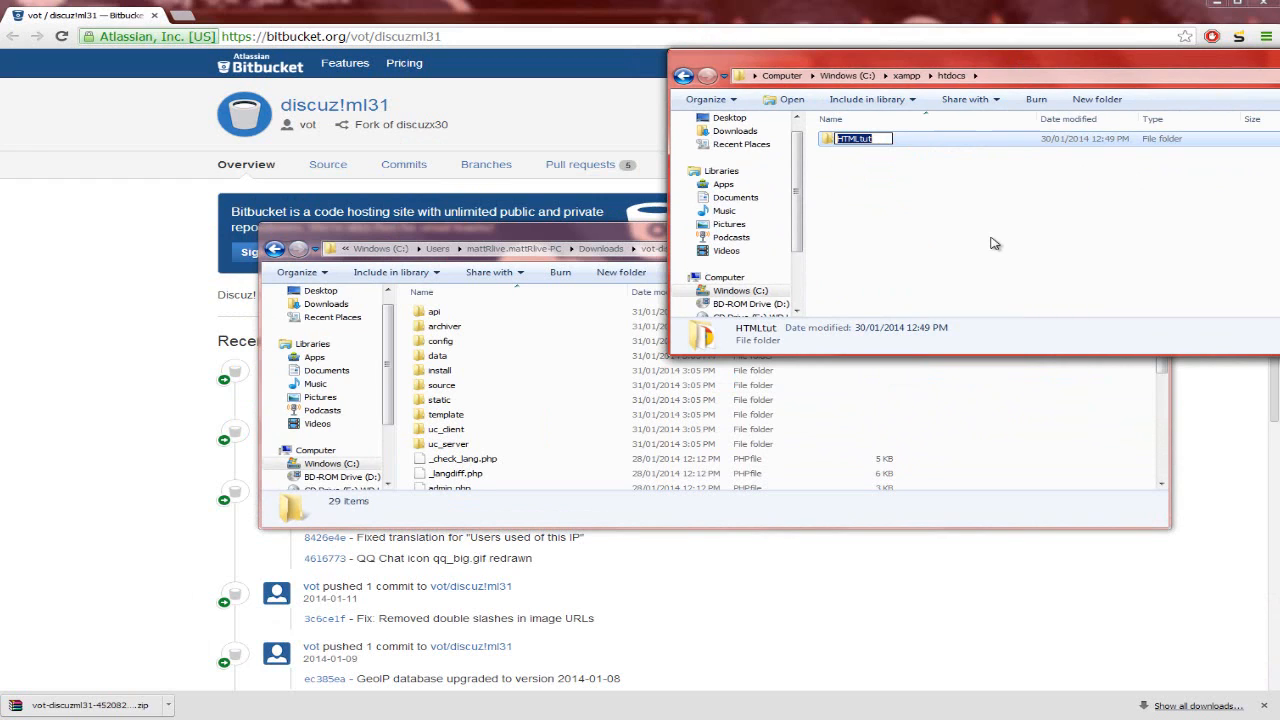
key("End")
key("Home")
type("_")
key("Return")
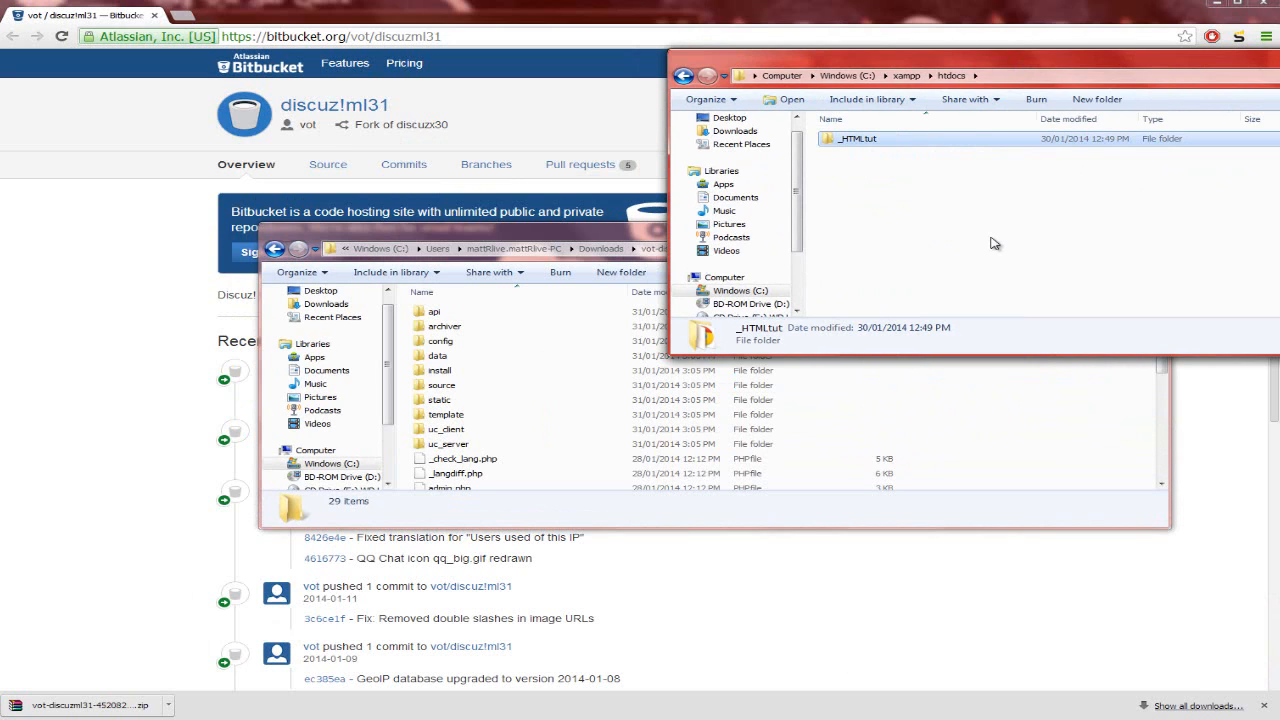
left_click_drag(597, 248, 559, 253)
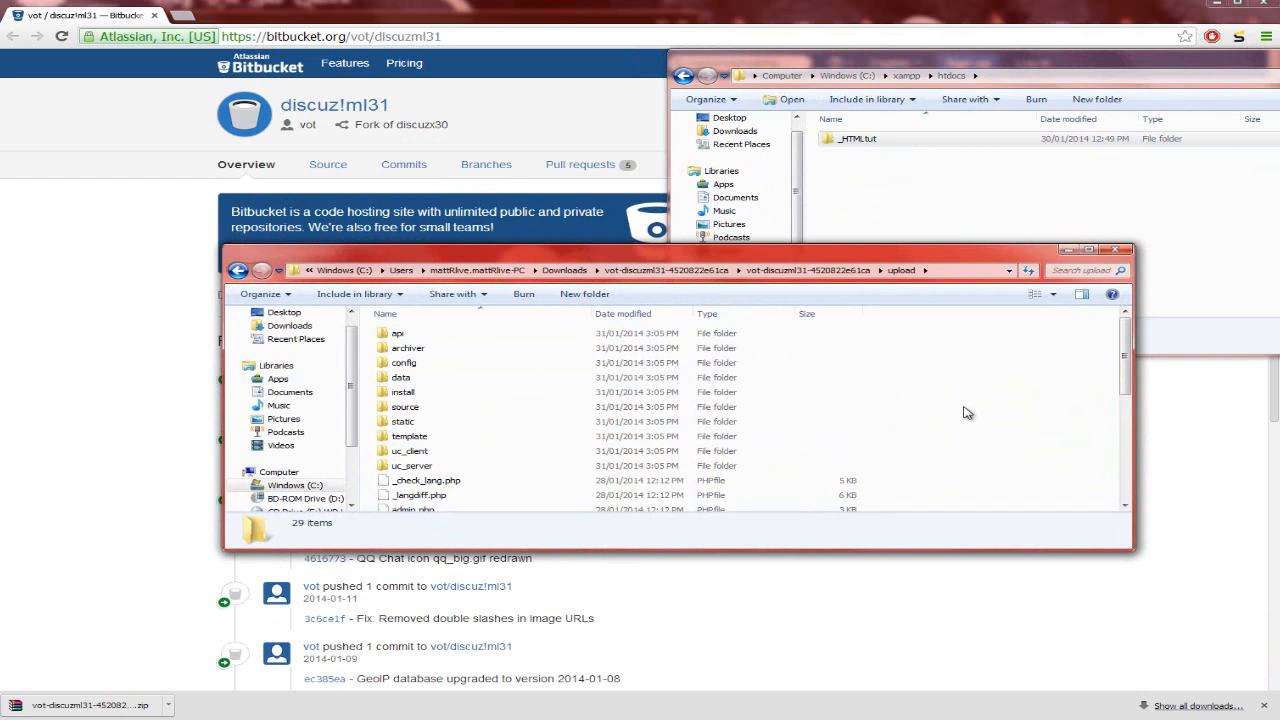
Step: Select all 29 upload items and move them into htdocs, which now holds 30 items
key("ctrl+a")
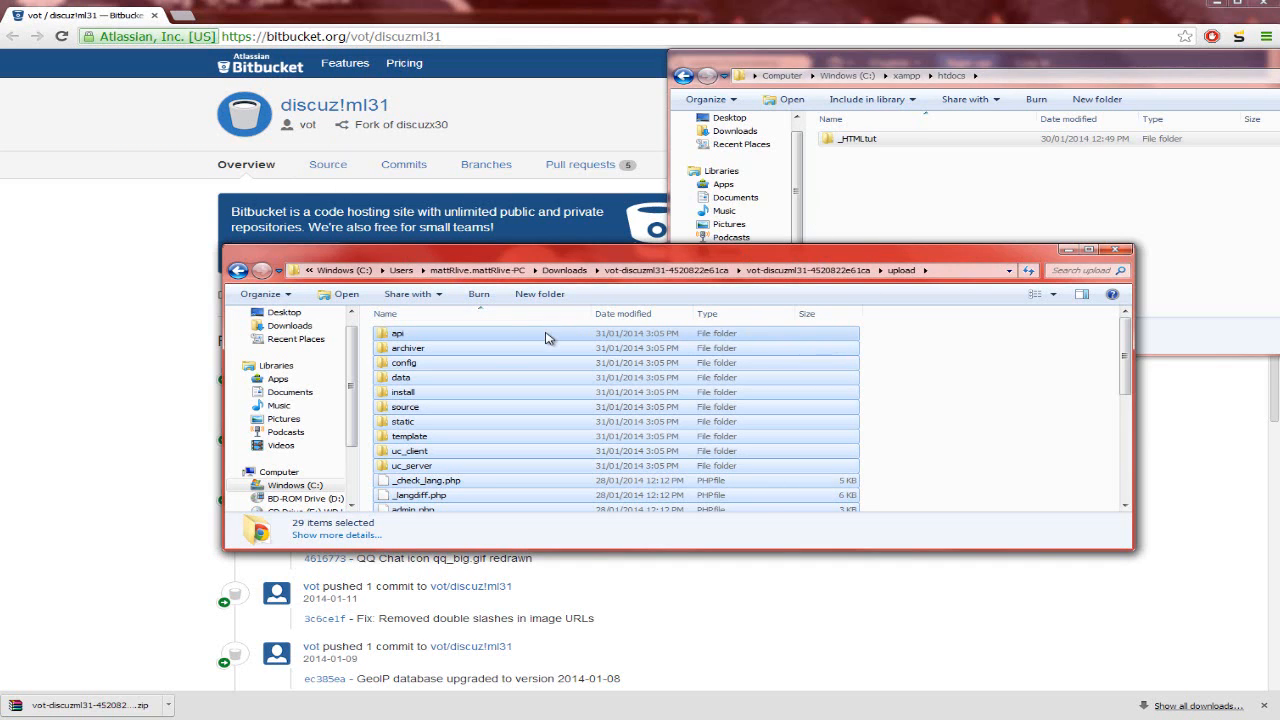
left_click_drag(546, 338, 897, 207)
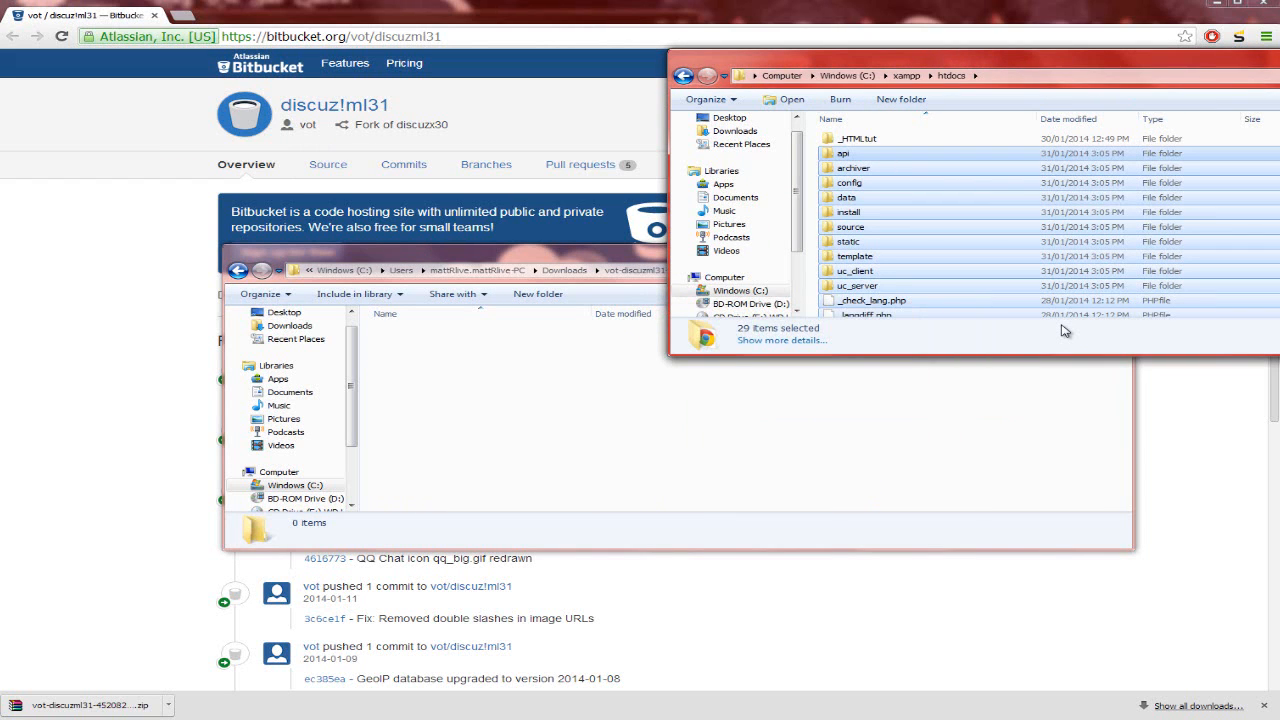
left_click(1277, 225)
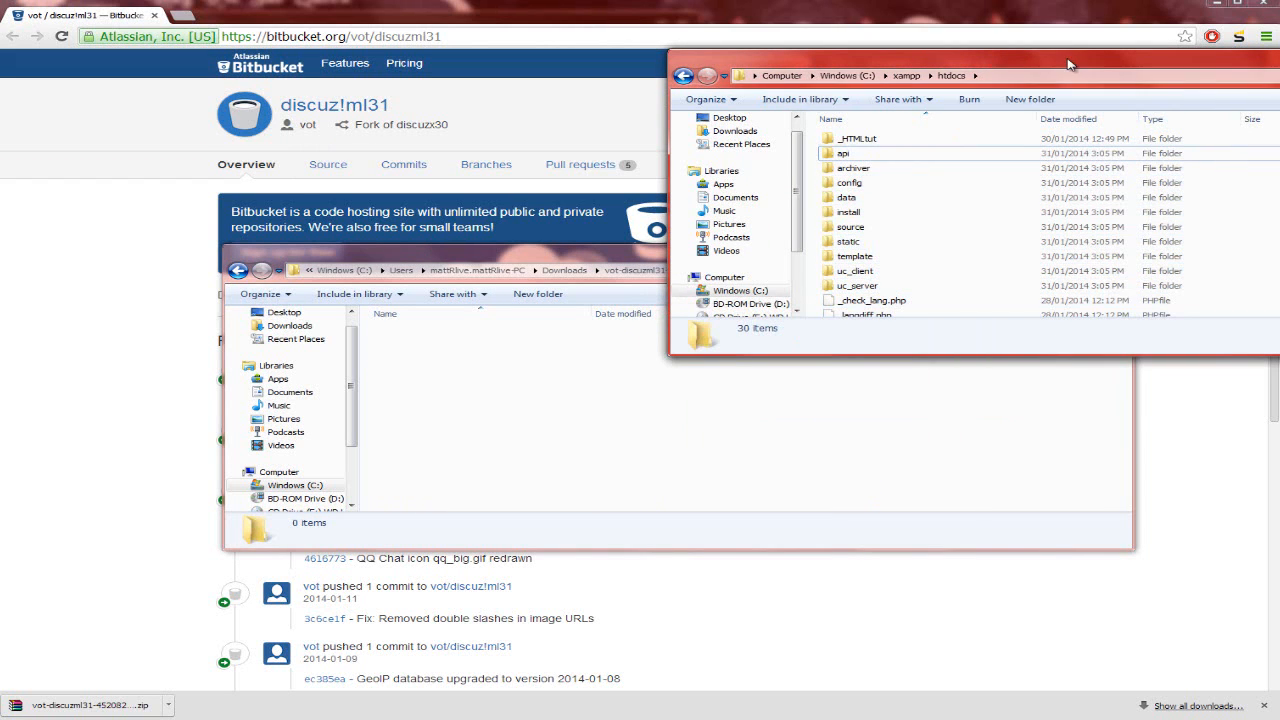
left_click_drag(1068, 64, 622, 177)
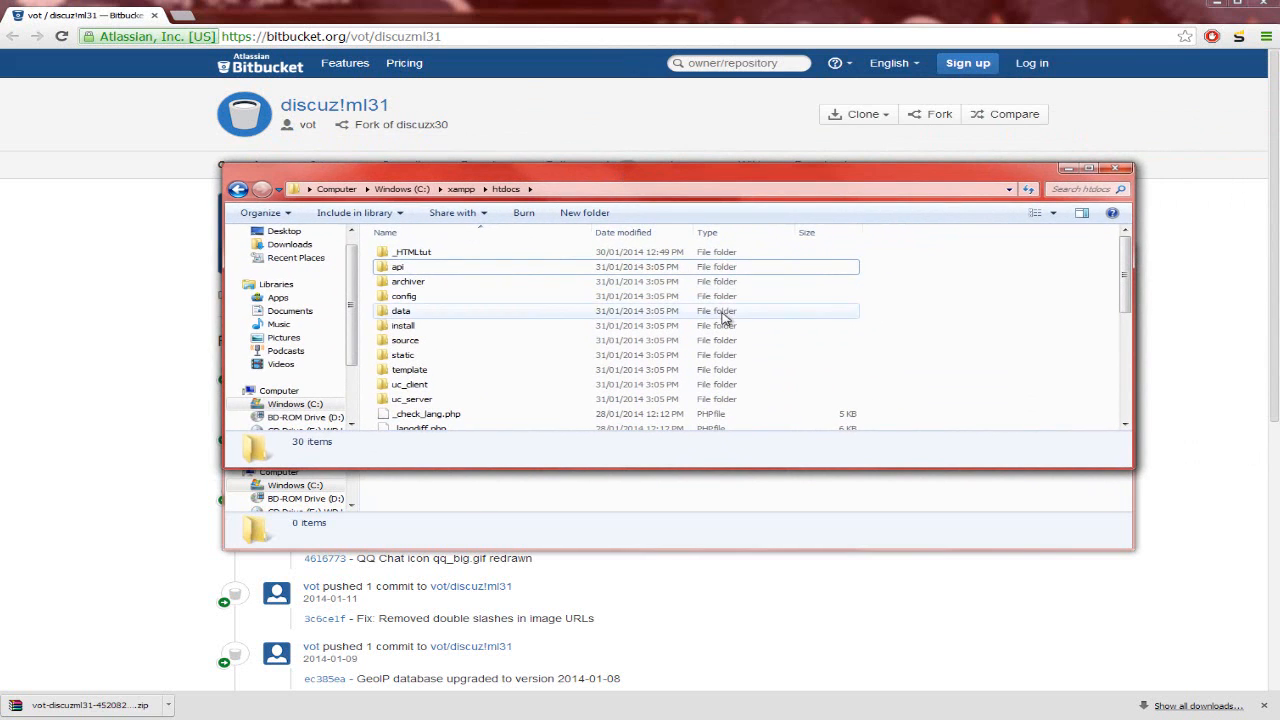
scroll(1044, 323, "down", 1)
scroll(1044, 323, "down", 4)
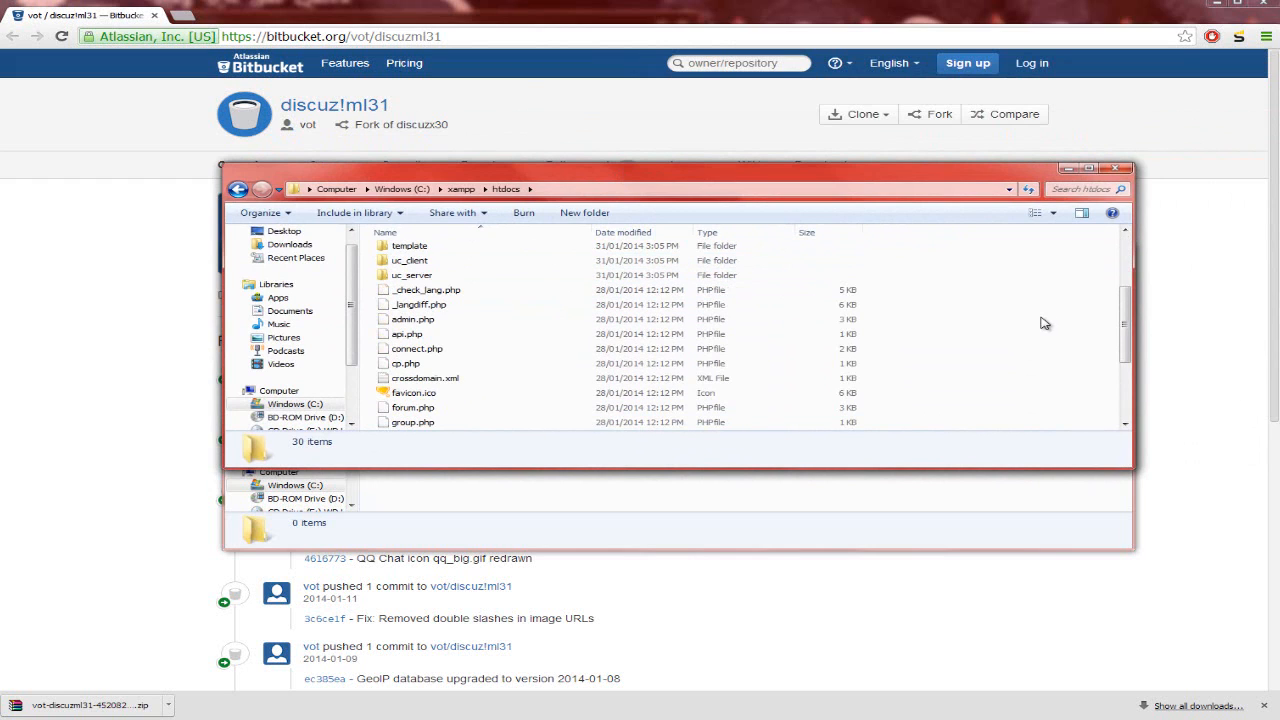
scroll(670, 370, "up", 5)
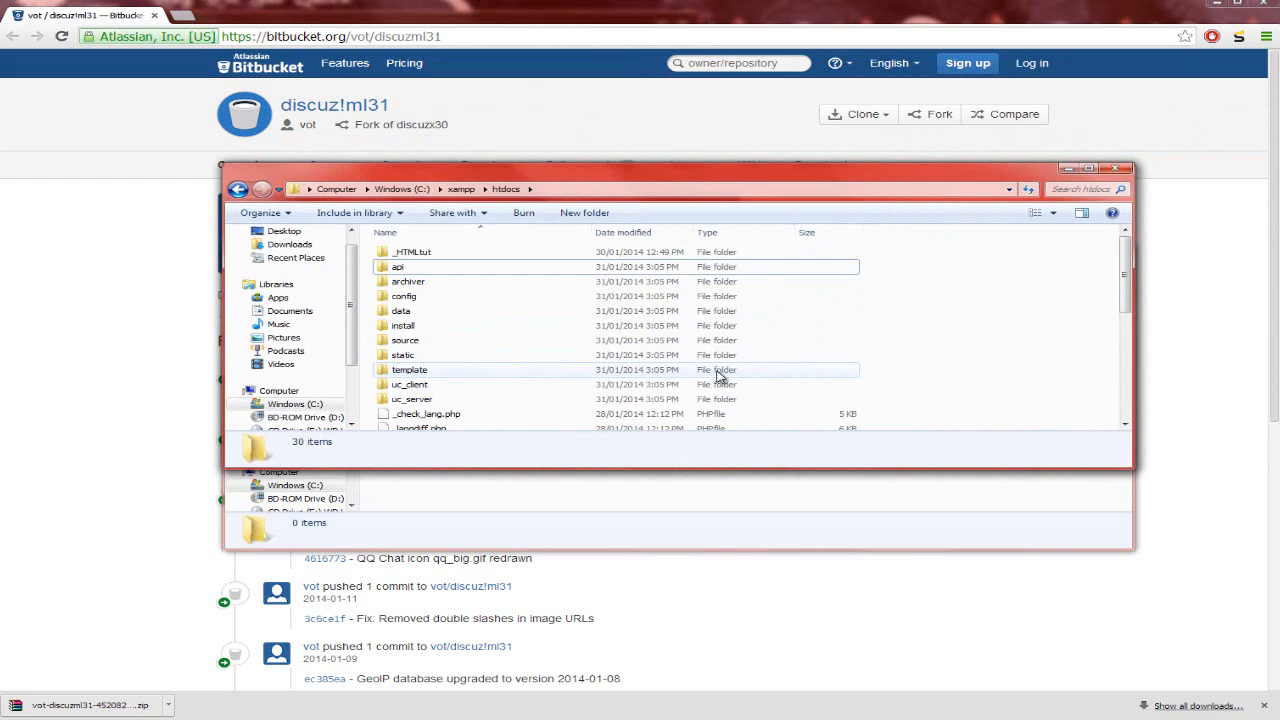
Step: Load localhost in Chrome to reach the Discuz! setup wizard
left_click(237, 38)
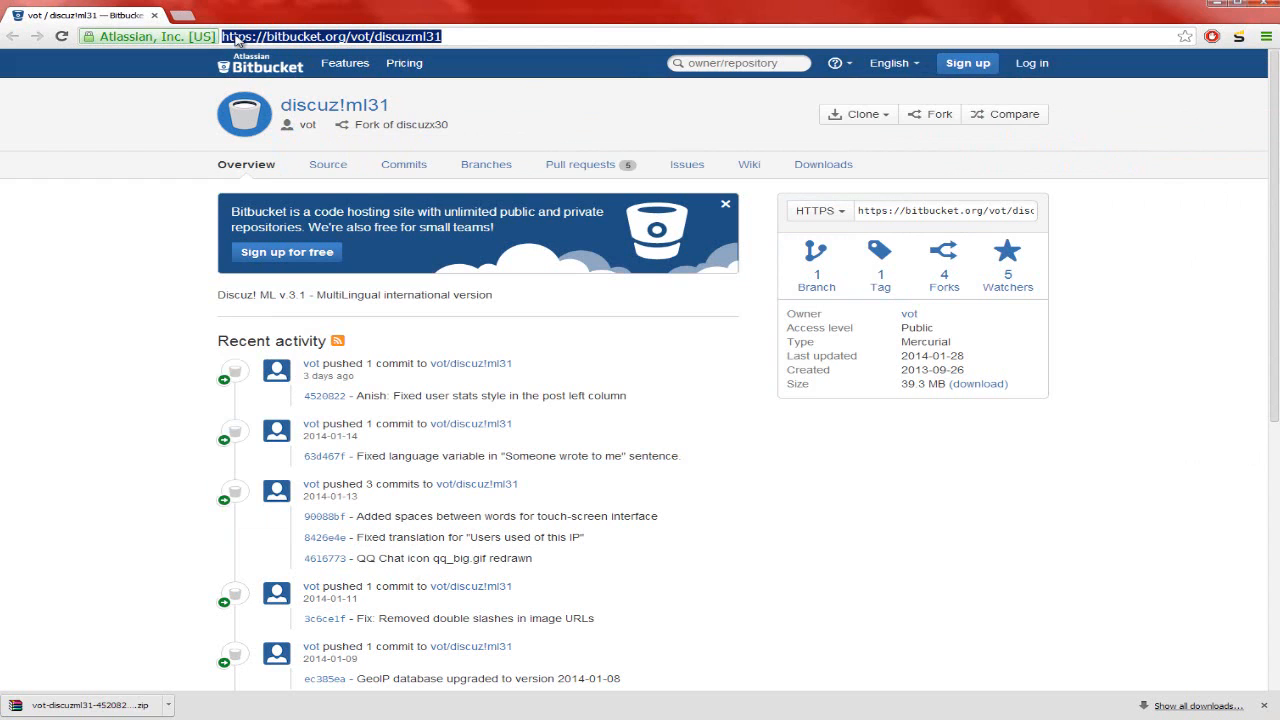
type("localhost")
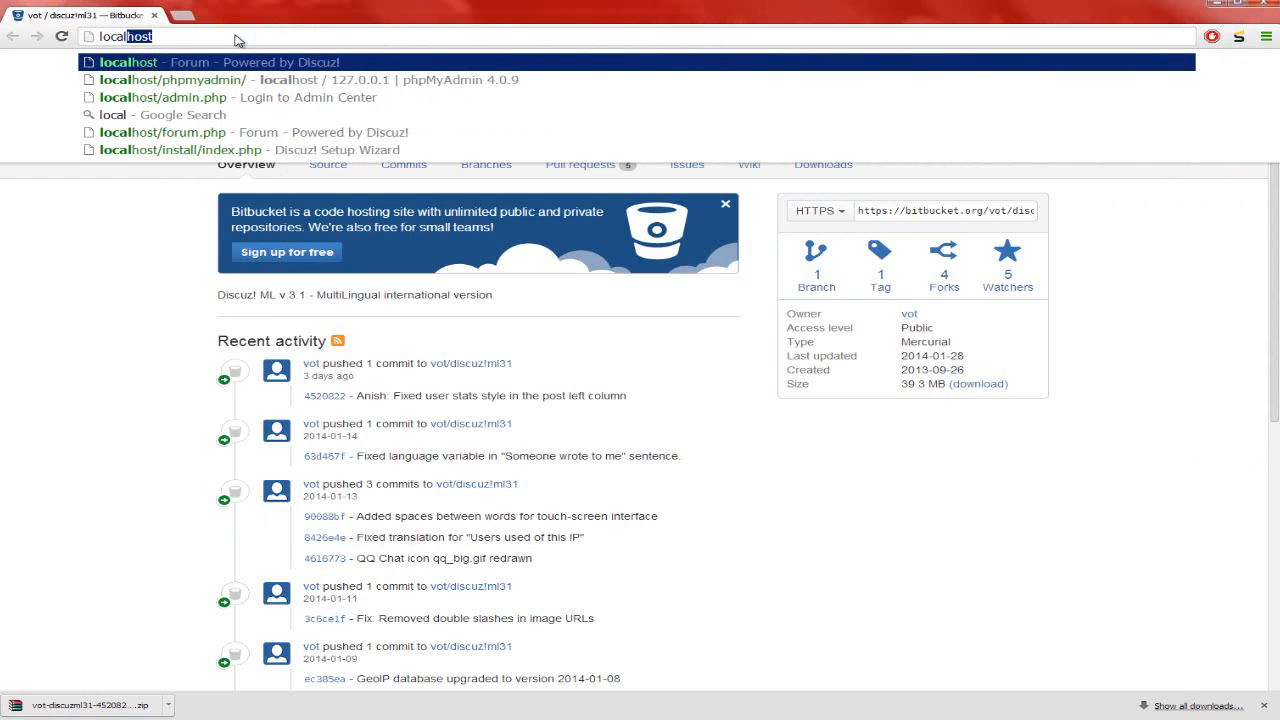
key("Return")
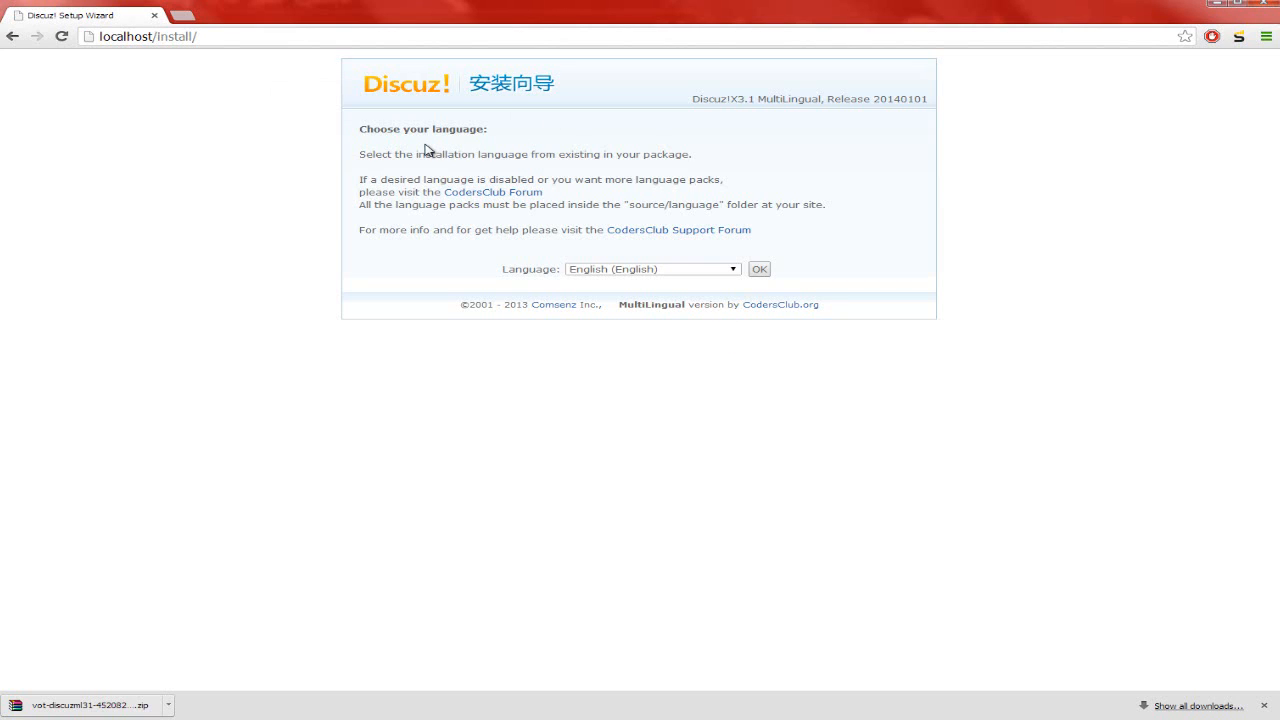
Step: Keep English as the installation language and confirm to start the install
left_click(656, 270)
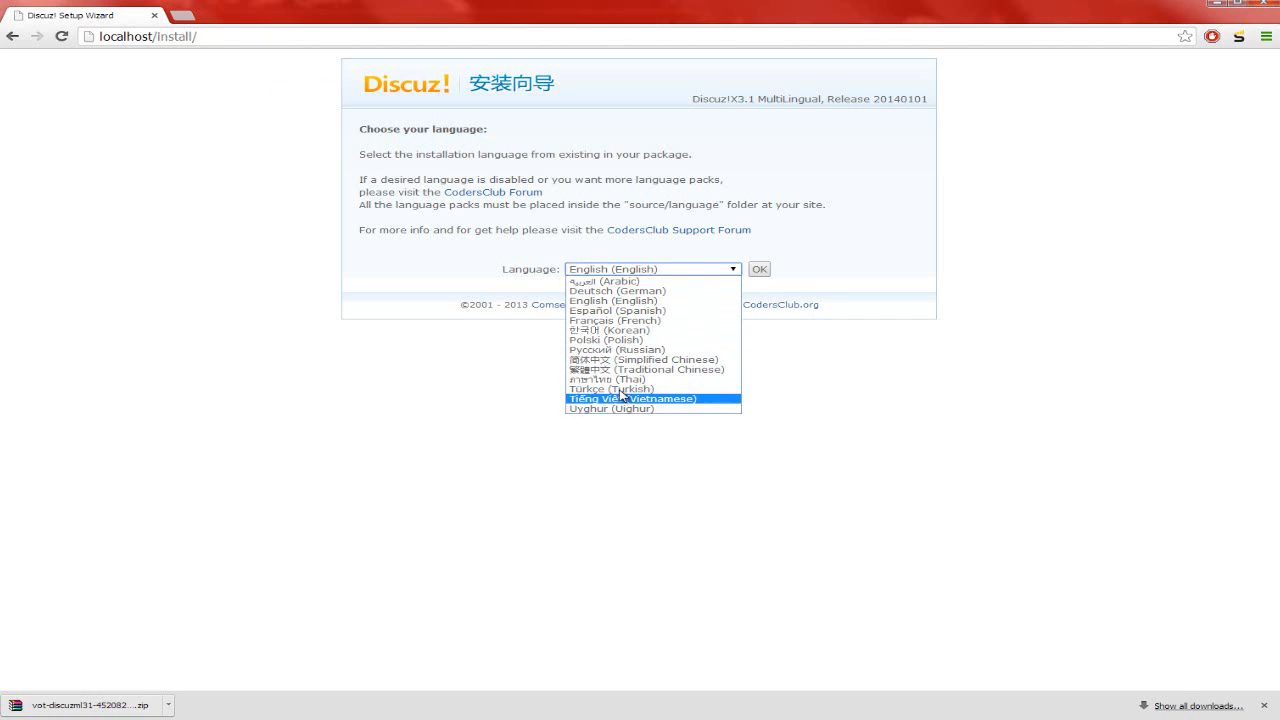
key("Down")
key("Up")
key("Up")
key("Up")
key("Up")
key("Up")
key("Up")
key("Up")
key("Up")
key("Up")
key("Up")
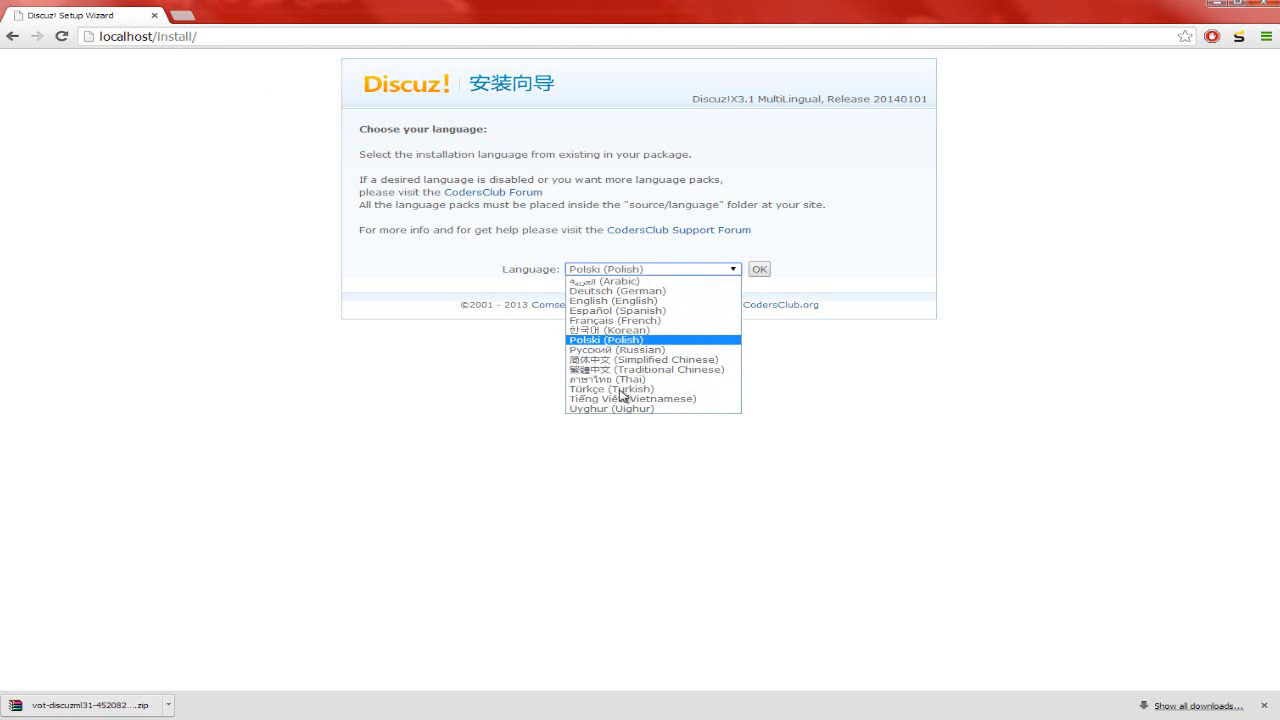
key("Up")
key("Return")
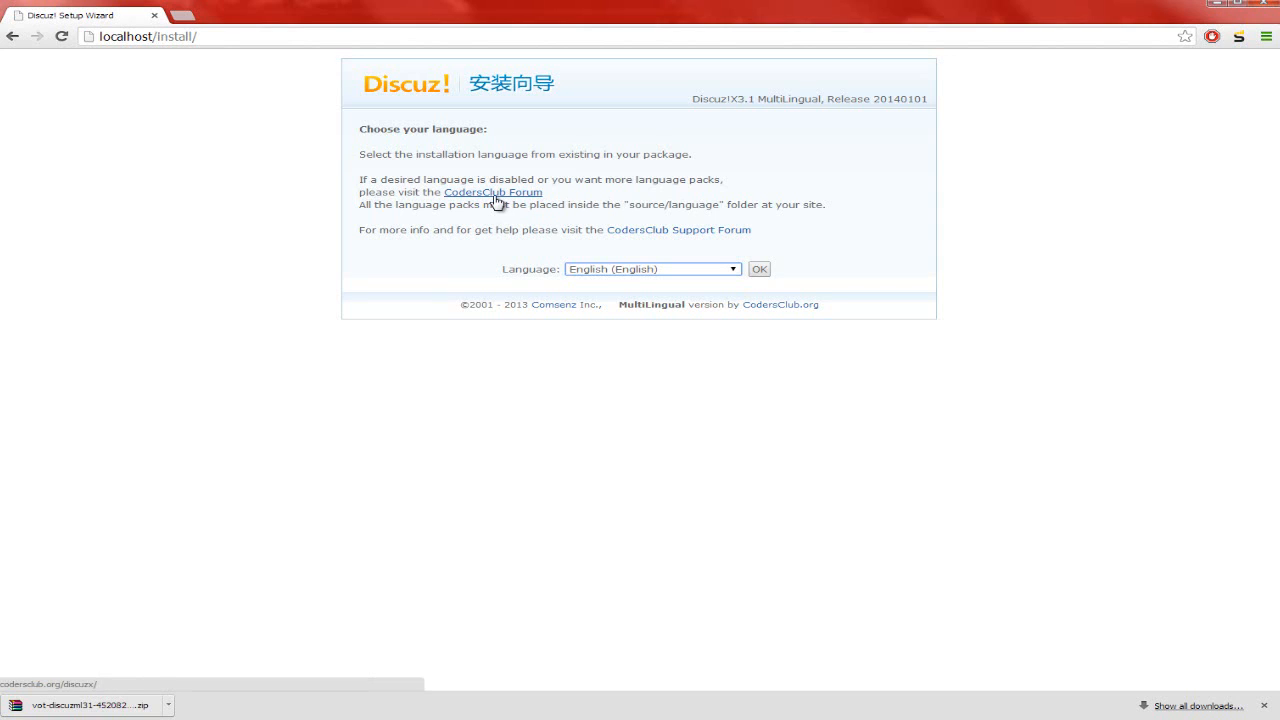
left_click(760, 270)
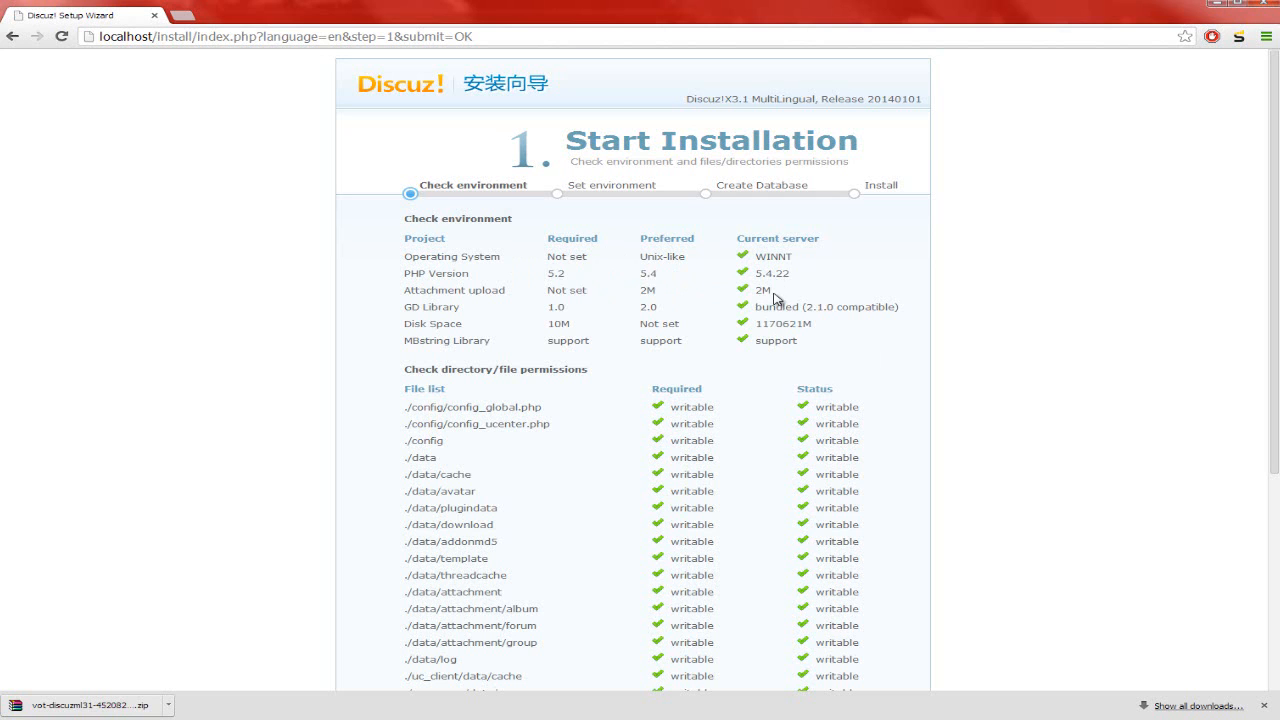
Step: Review the passing environment and writable-directory checks, then advance to step 2
scroll(603, 400, "down", 3)
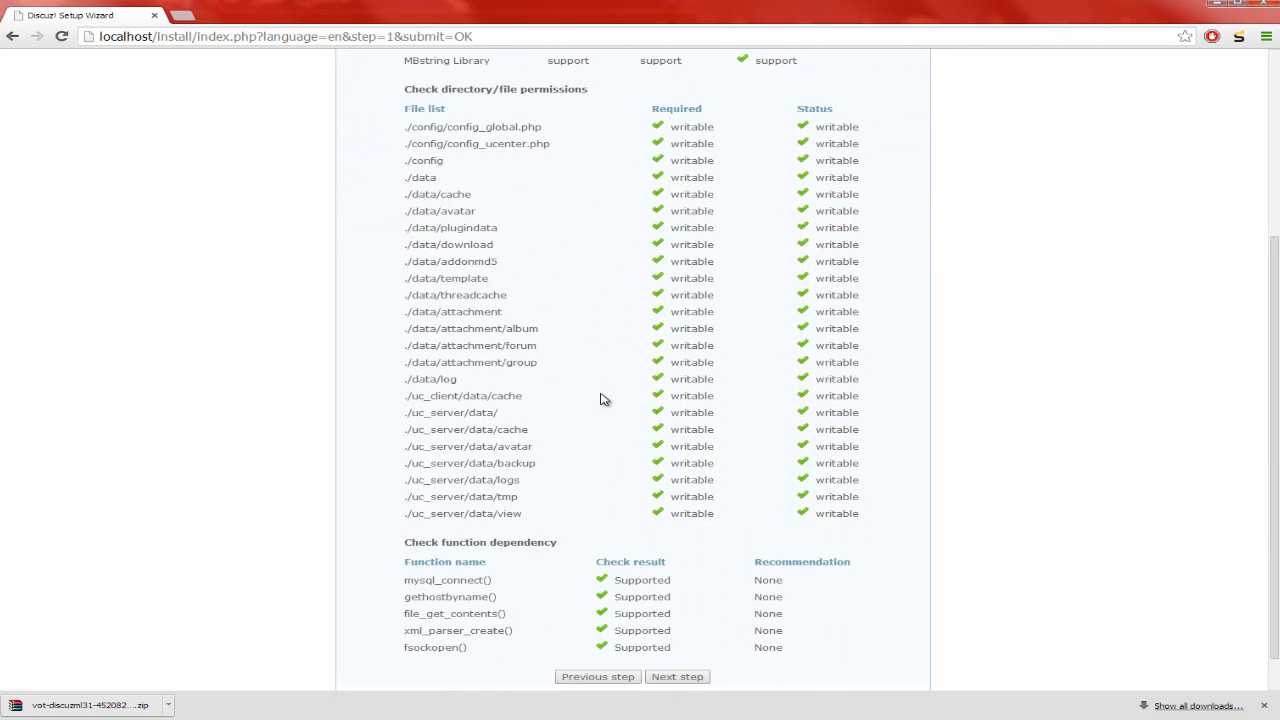
scroll(907, 528, "up", 4)
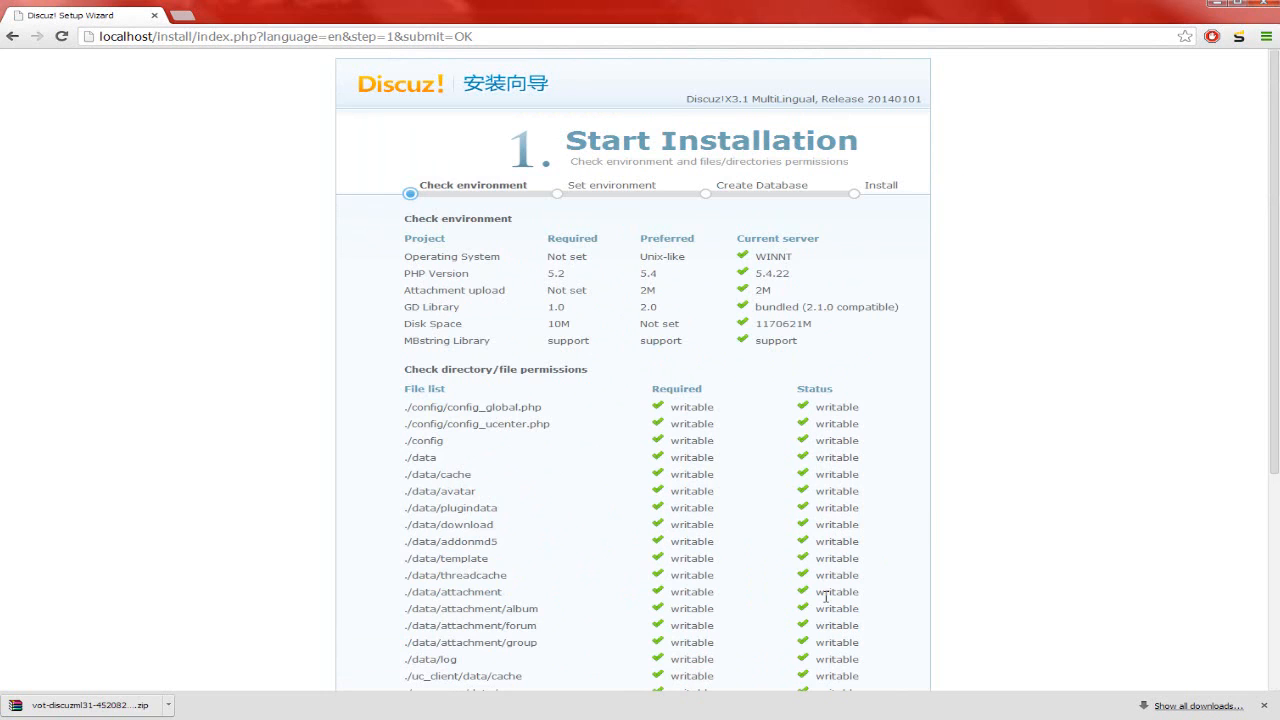
scroll(745, 435, "down", 3)
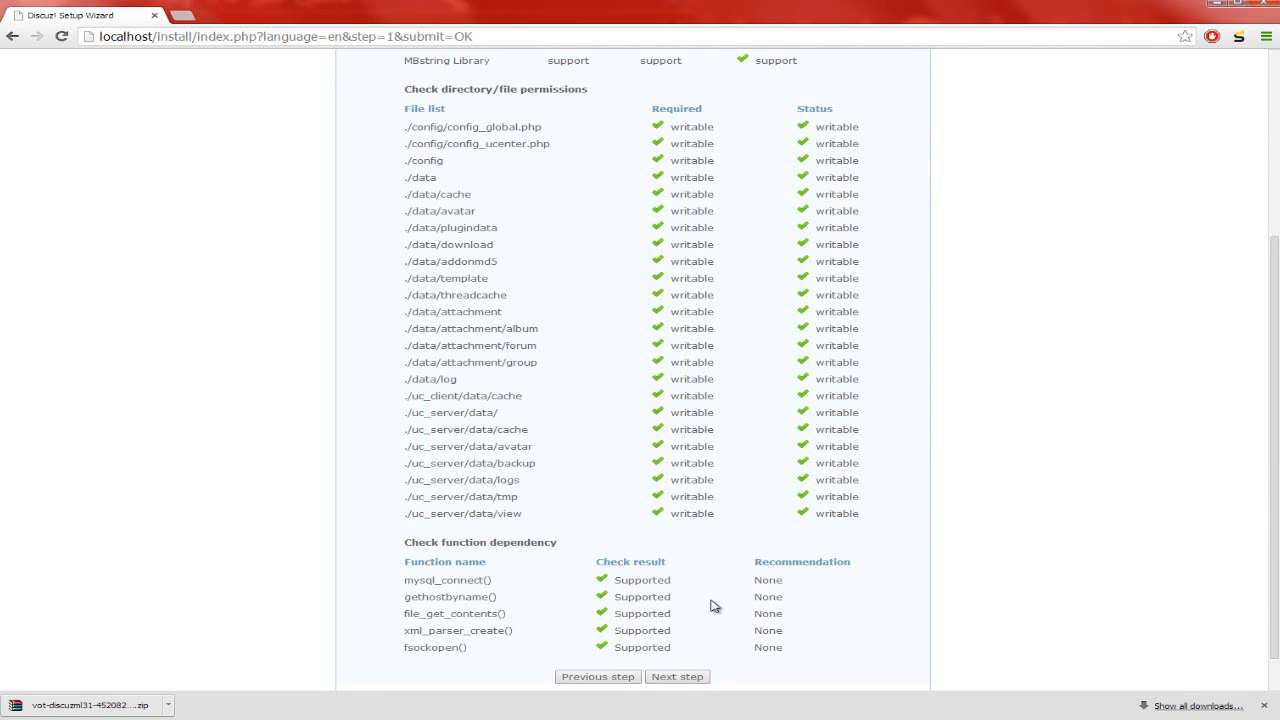
scroll(700, 610, "down", 1)
left_click(675, 640)
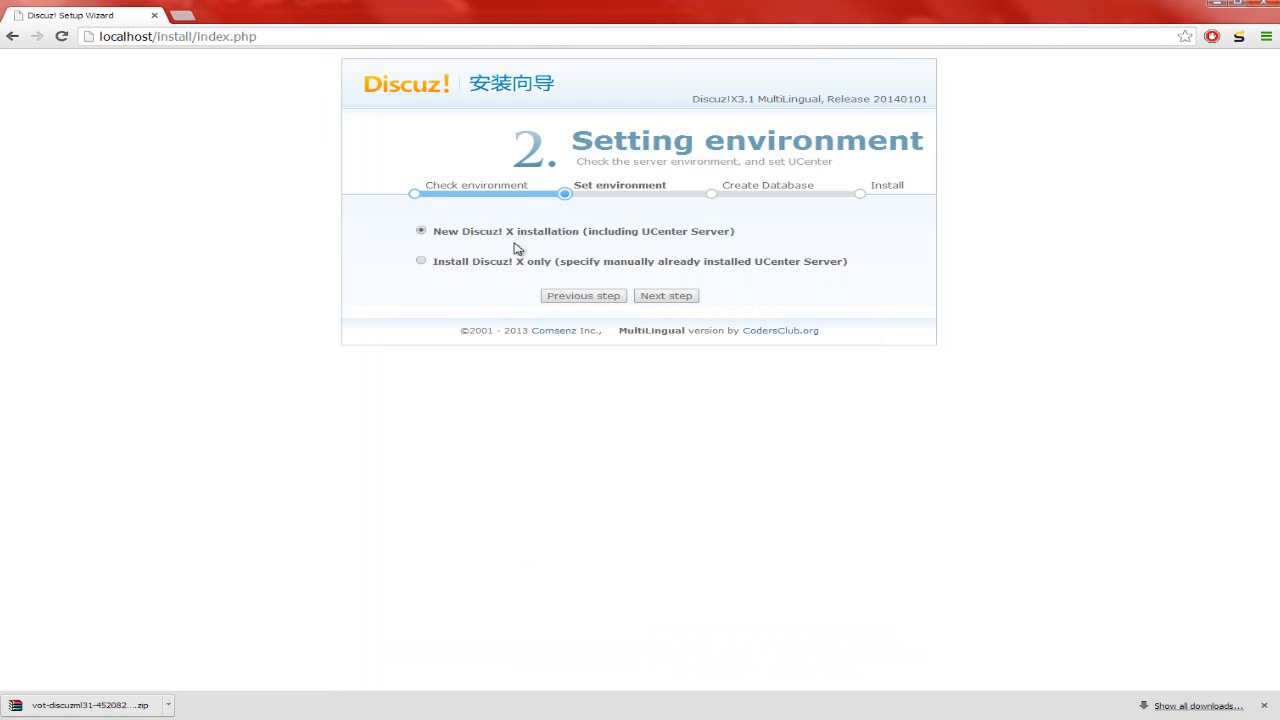
Step: Continue with a new installation including UCenter, dismiss the colour-scheme prompt, and open phpMyAdmin
left_click(684, 300)
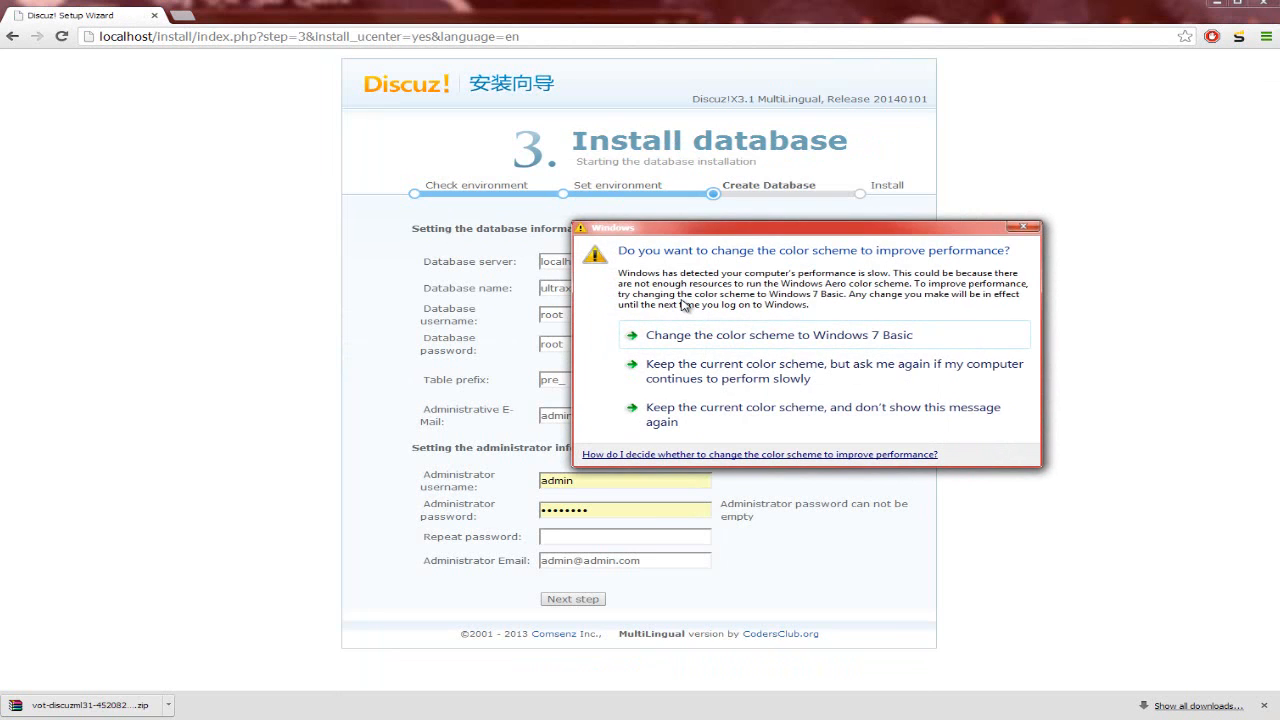
left_click(848, 416)
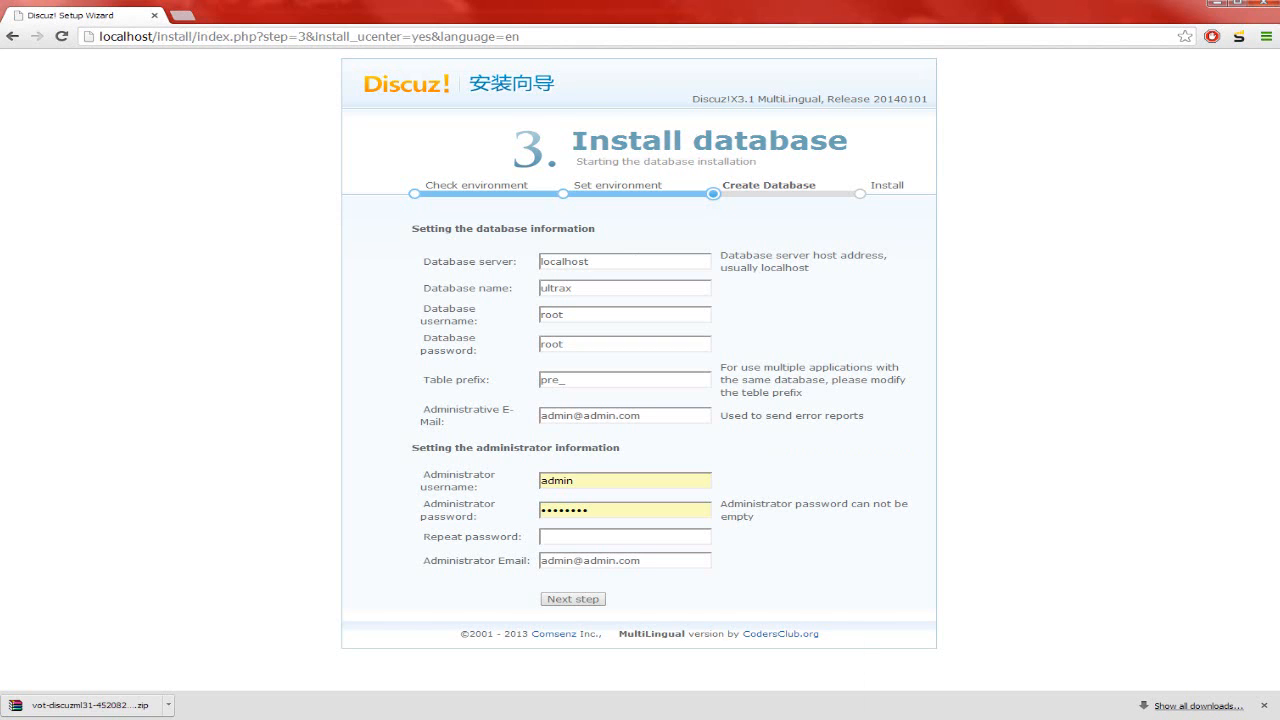
left_click(754, 717)
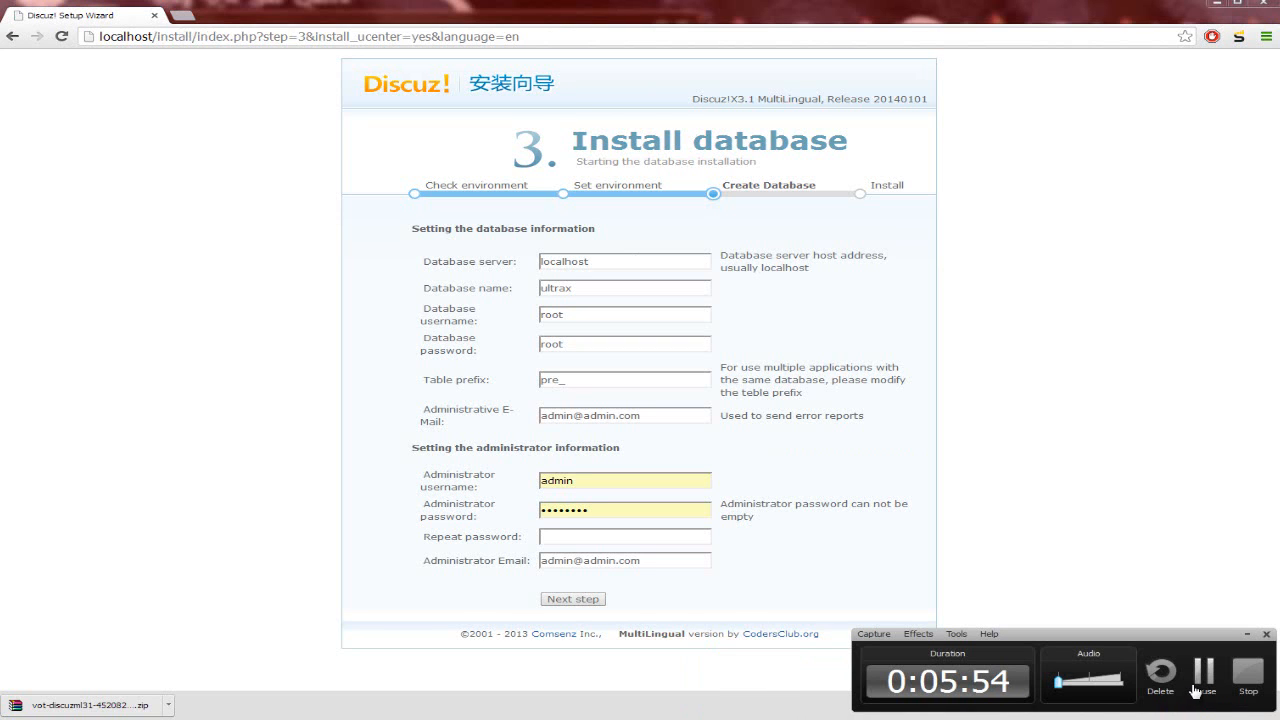
left_click(1204, 676)
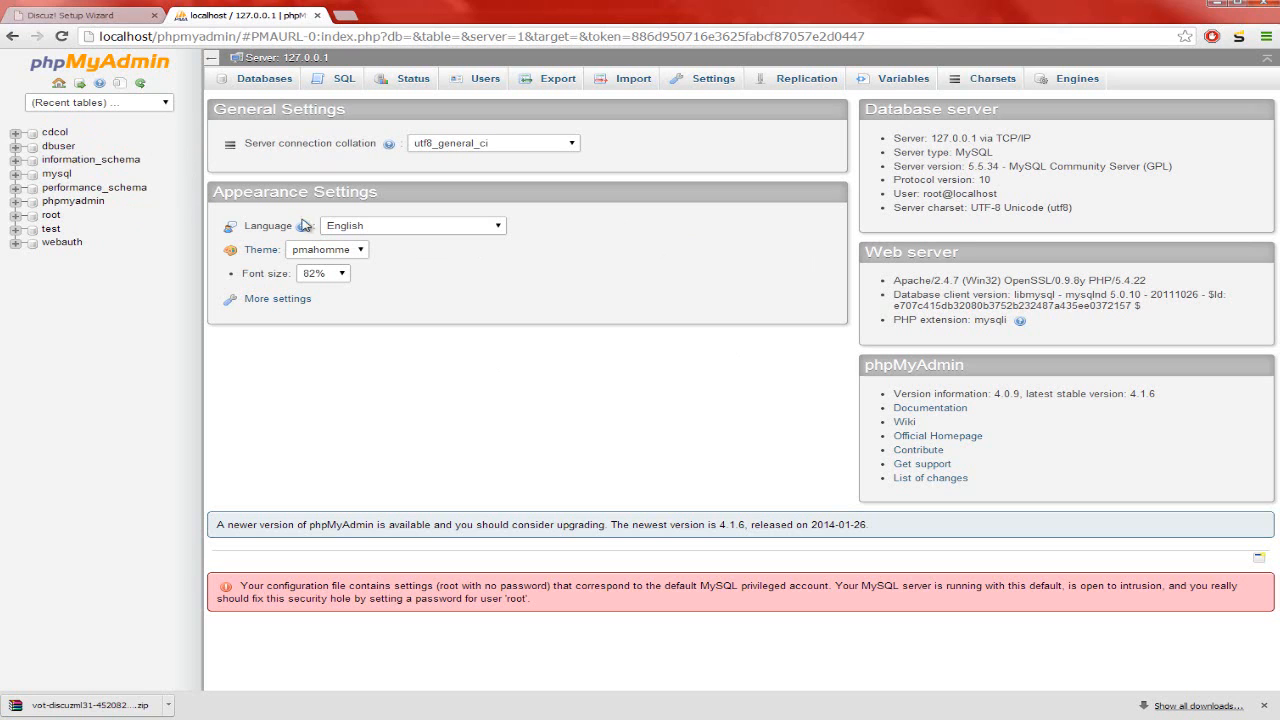
Step: Create the empty testvid database under Databases and open its structure page
left_click(165, 103)
left_click(166, 104)
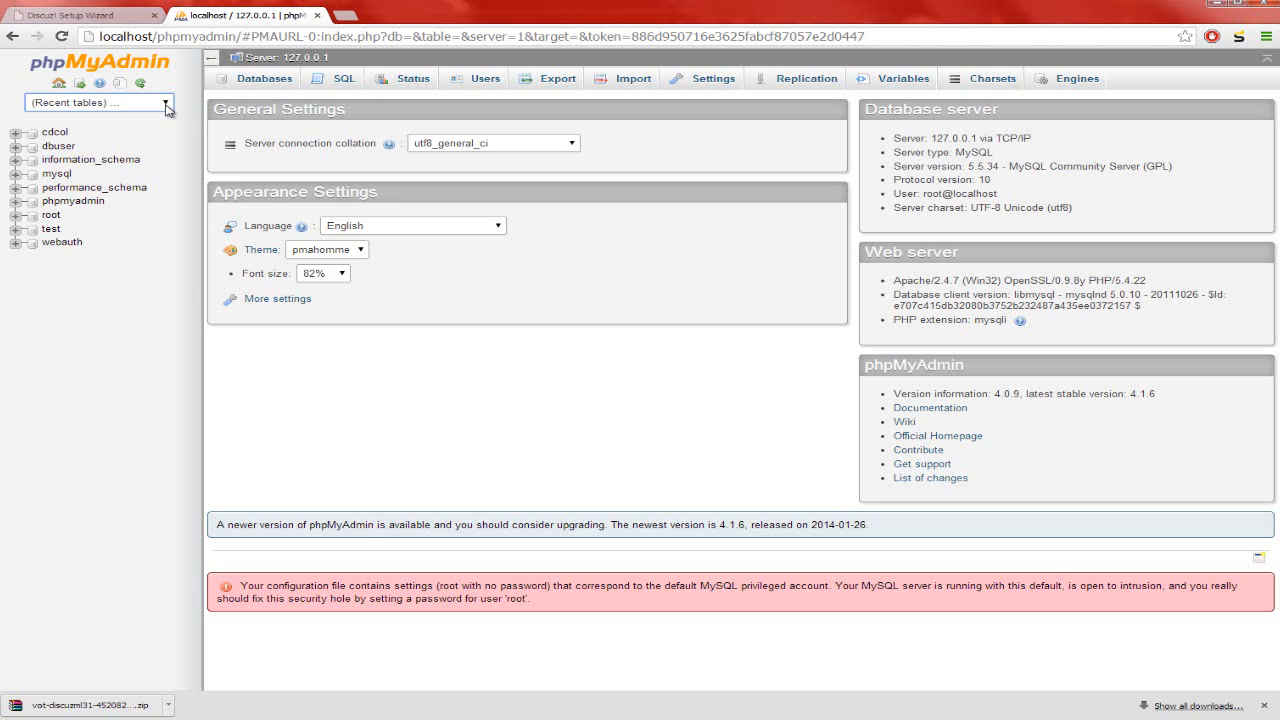
left_click(277, 88)
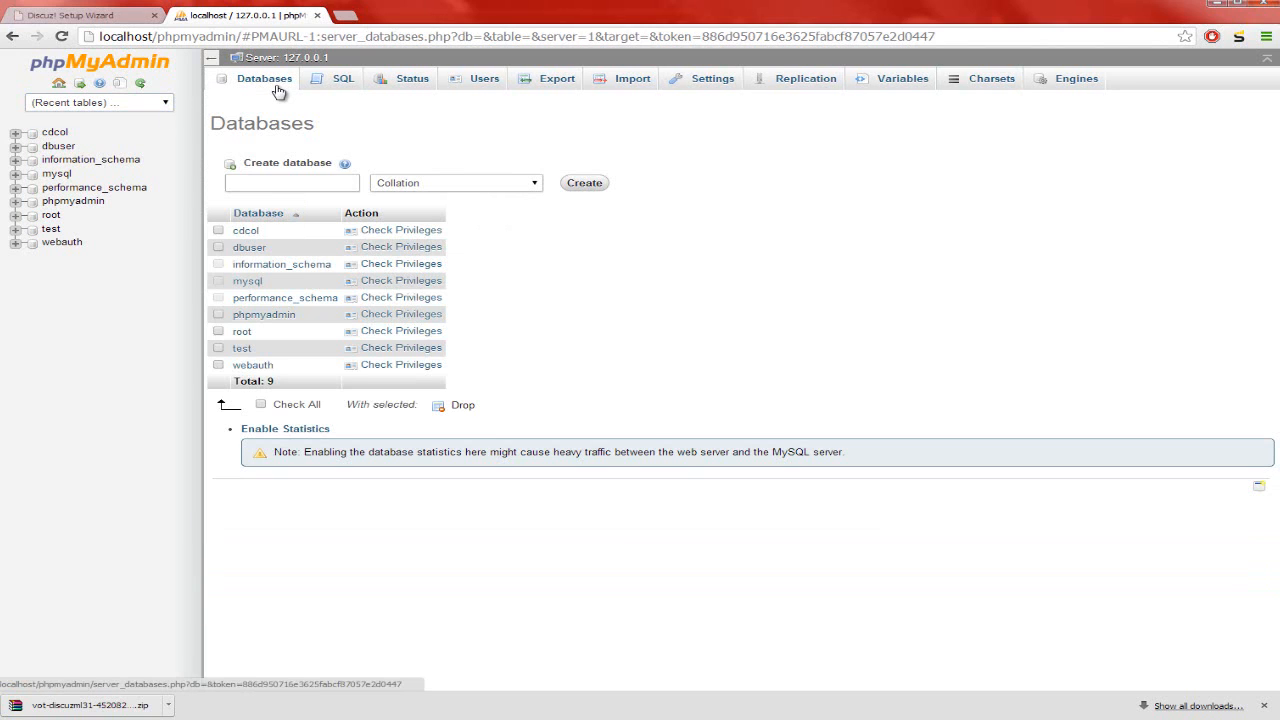
left_click(284, 180)
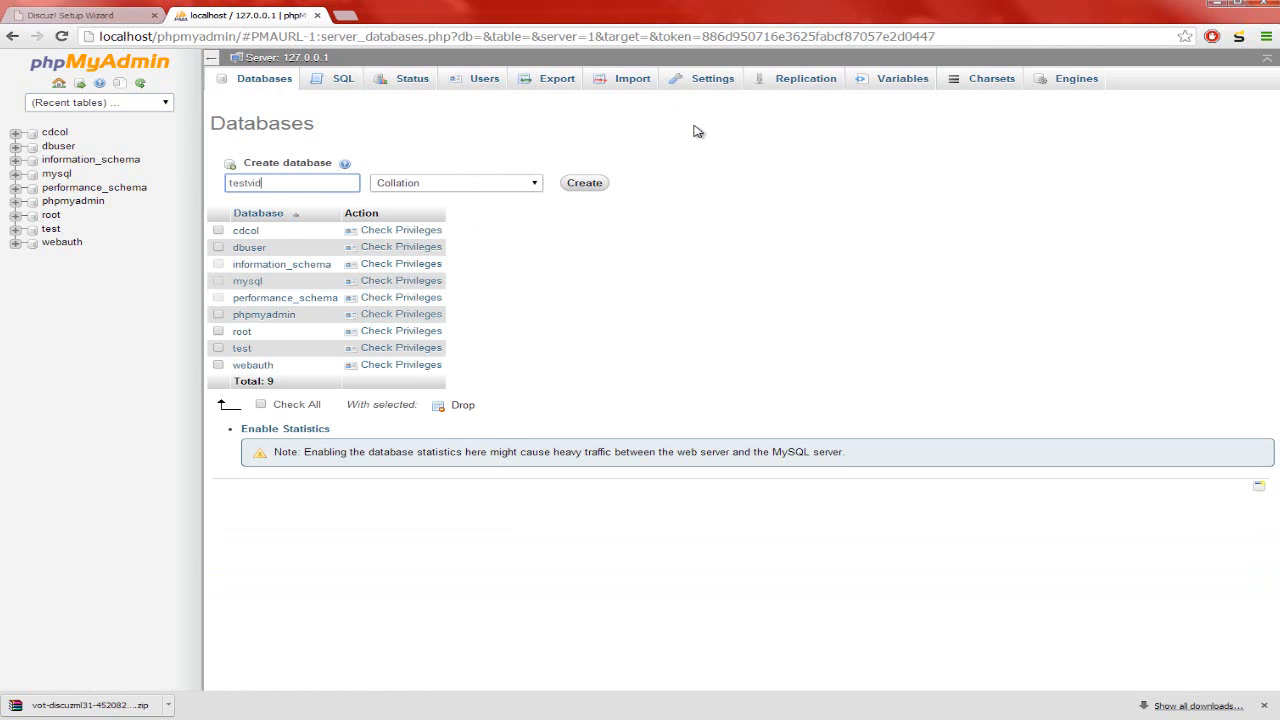
left_click(584, 183)
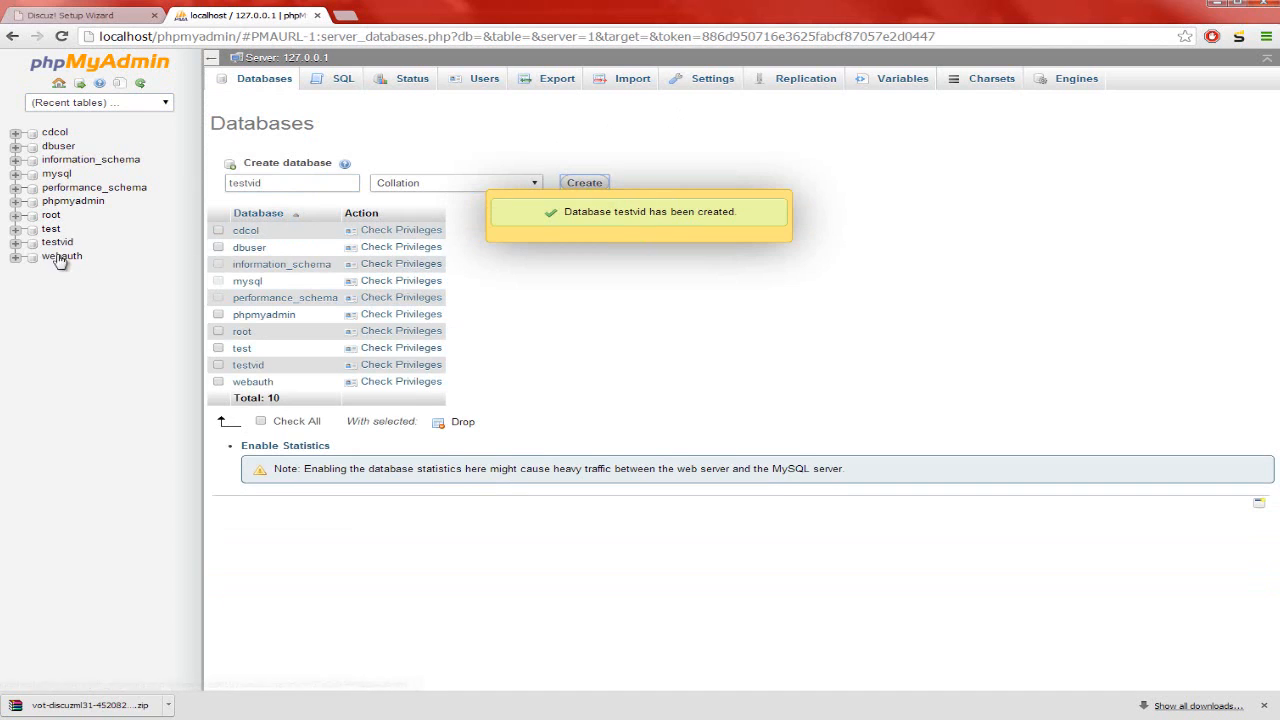
left_click(56, 243)
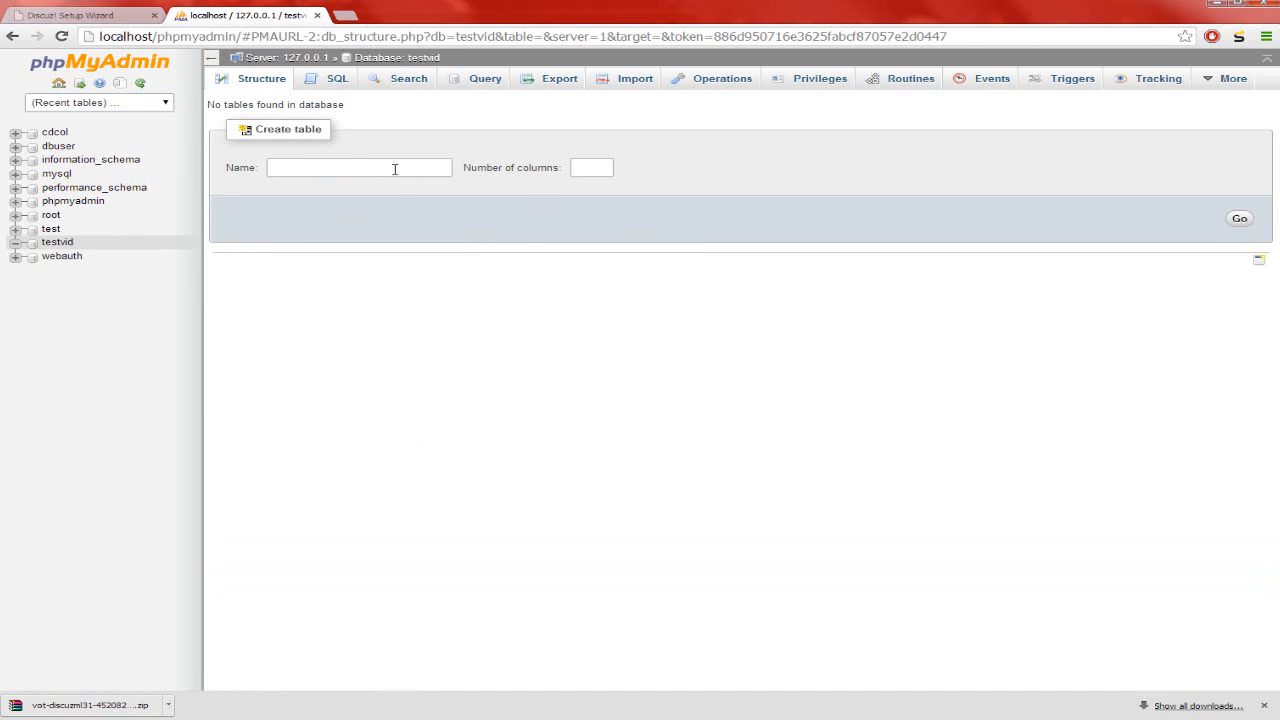
Step: Replace the wizard's Database server value localhost with 127.0.0.1 copied from phpMyAdmin
left_click(96, 18)
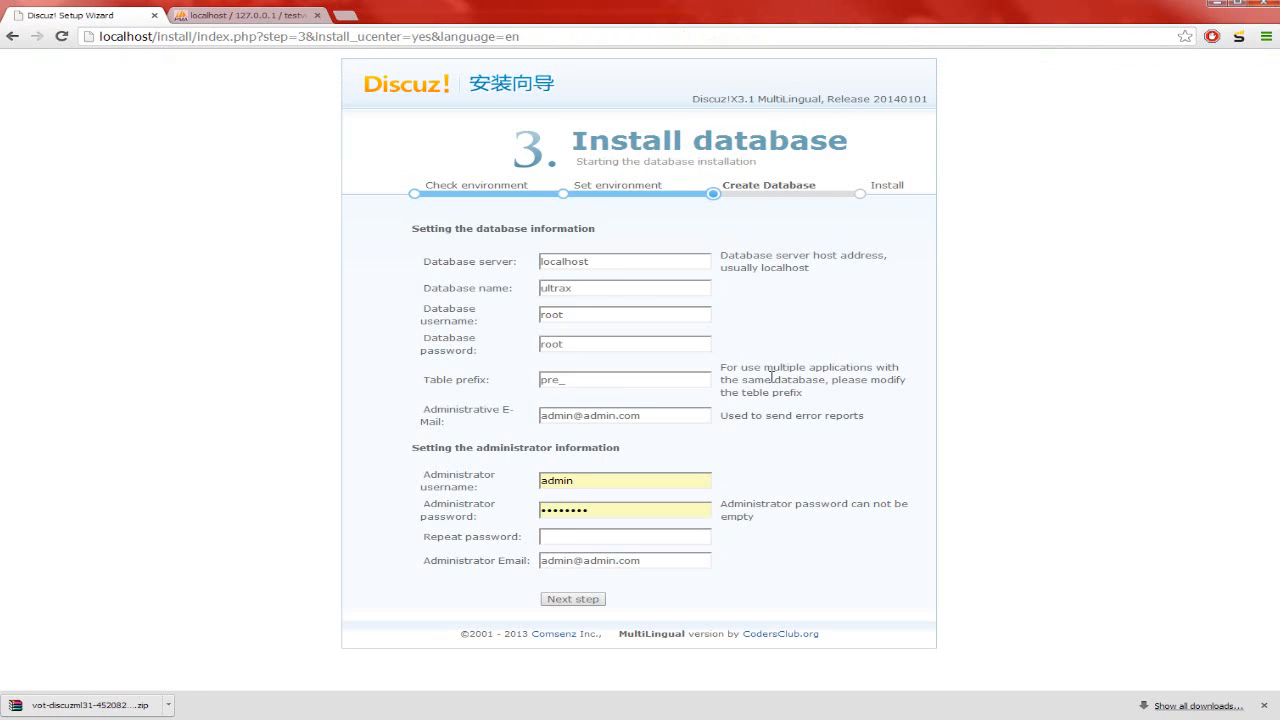
left_click(256, 18)
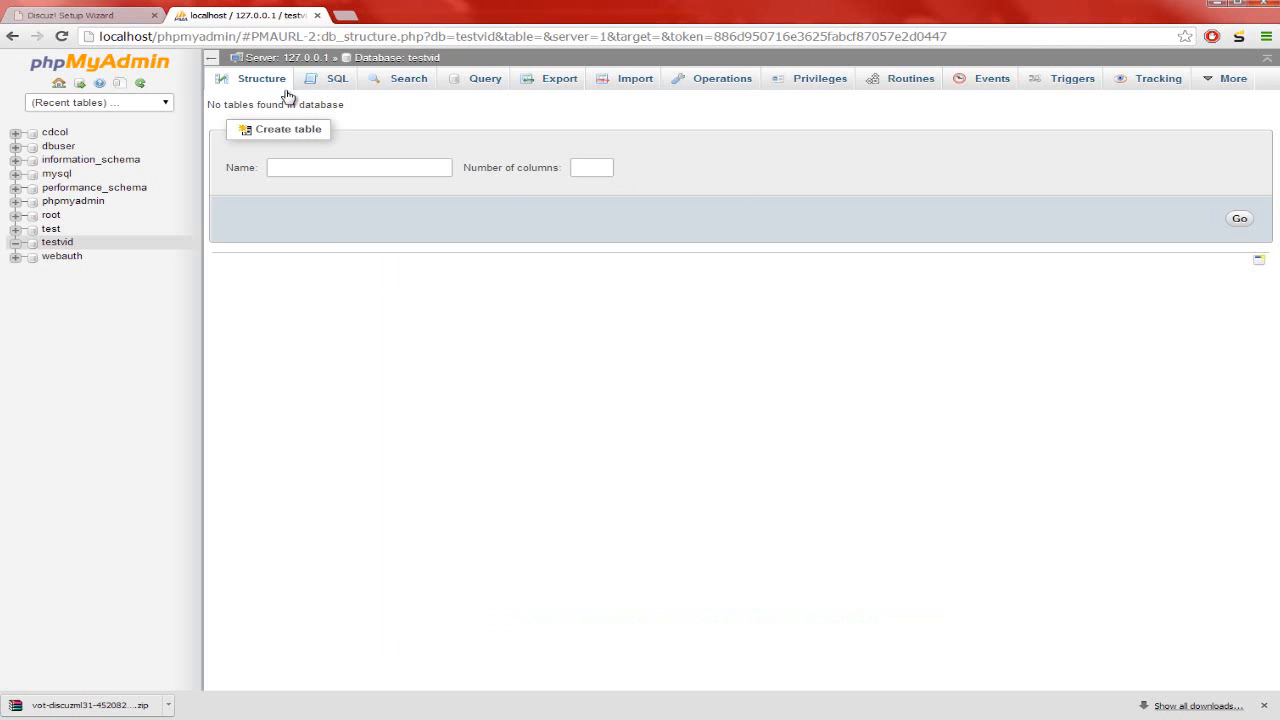
left_click(92, 66)
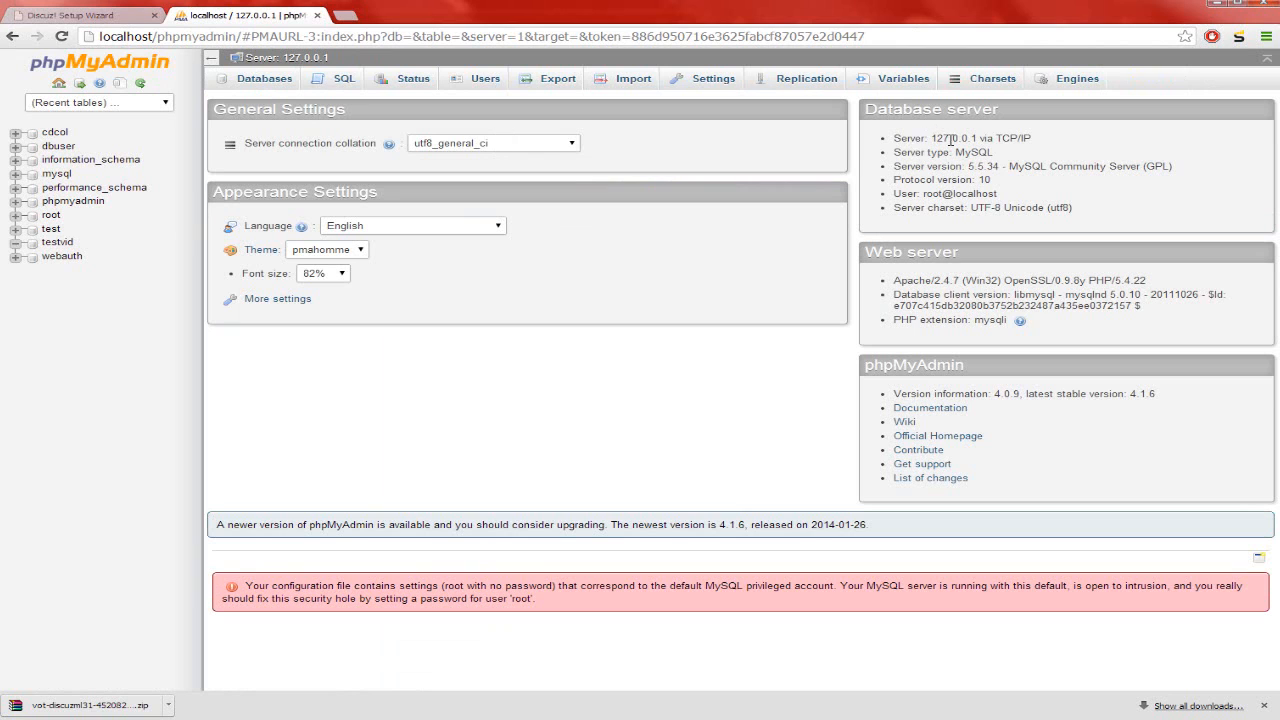
left_click(65, 16)
left_click_drag(618, 260, 504, 255)
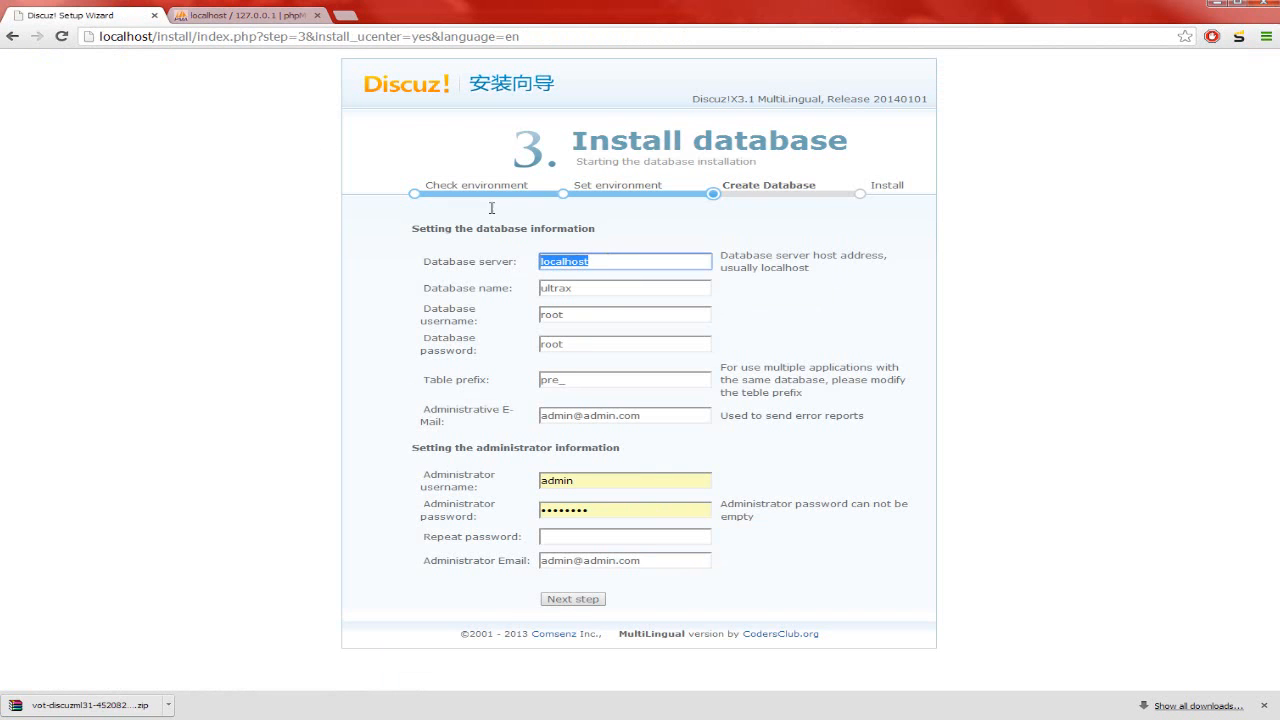
left_click(222, 14)
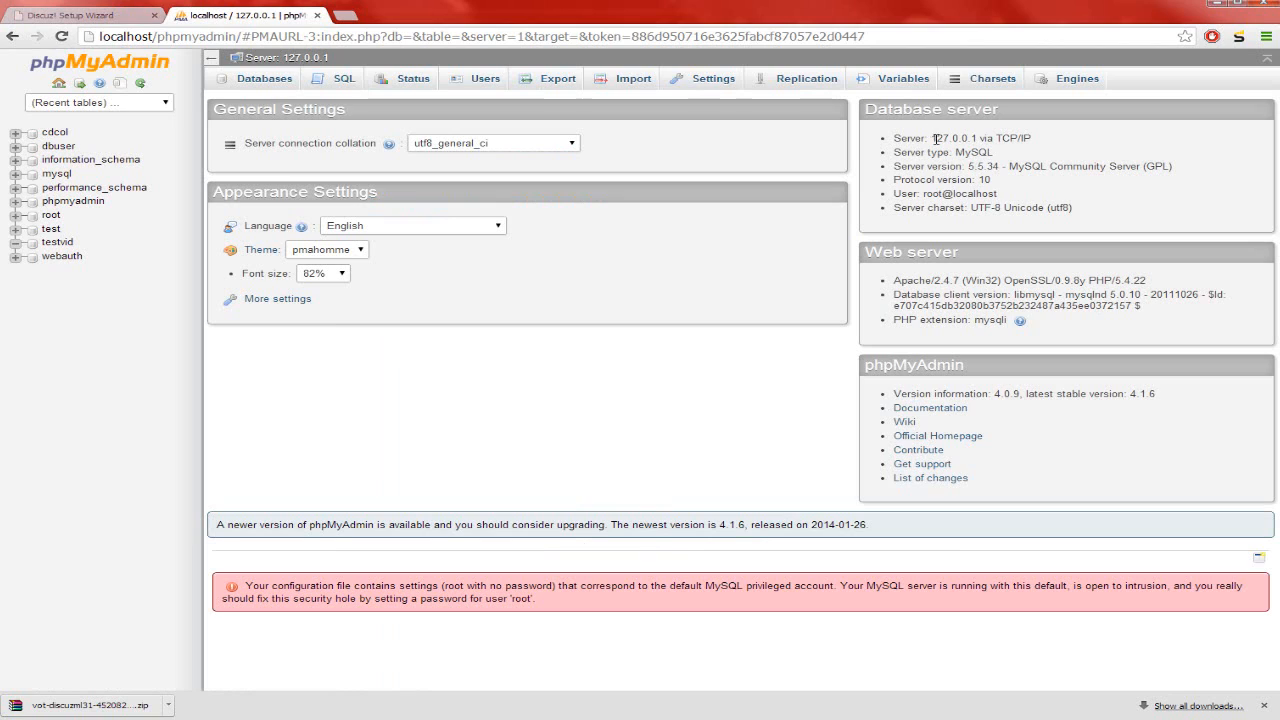
mouse_move(935, 138)
left_mouse_down()
mouse_move(972, 139)
mouse_move(953, 138)
left_mouse_up()
left_click(90, 16)
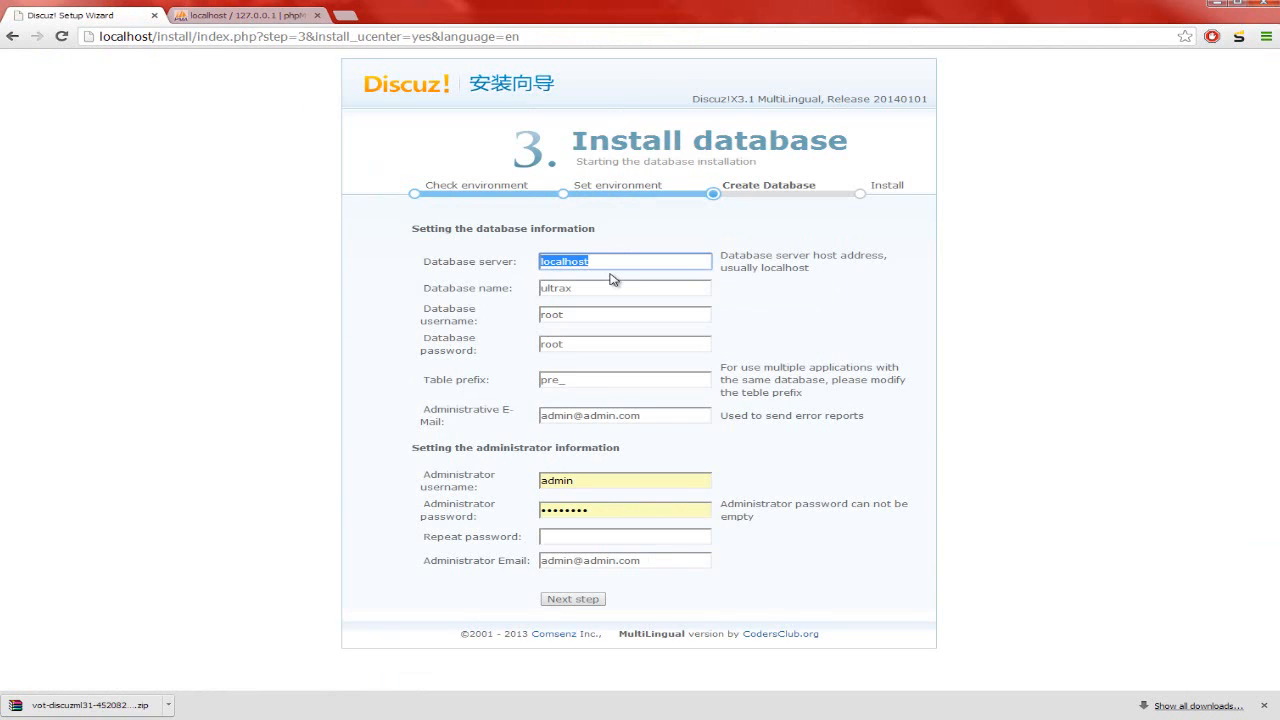
type("127.0.0.1")
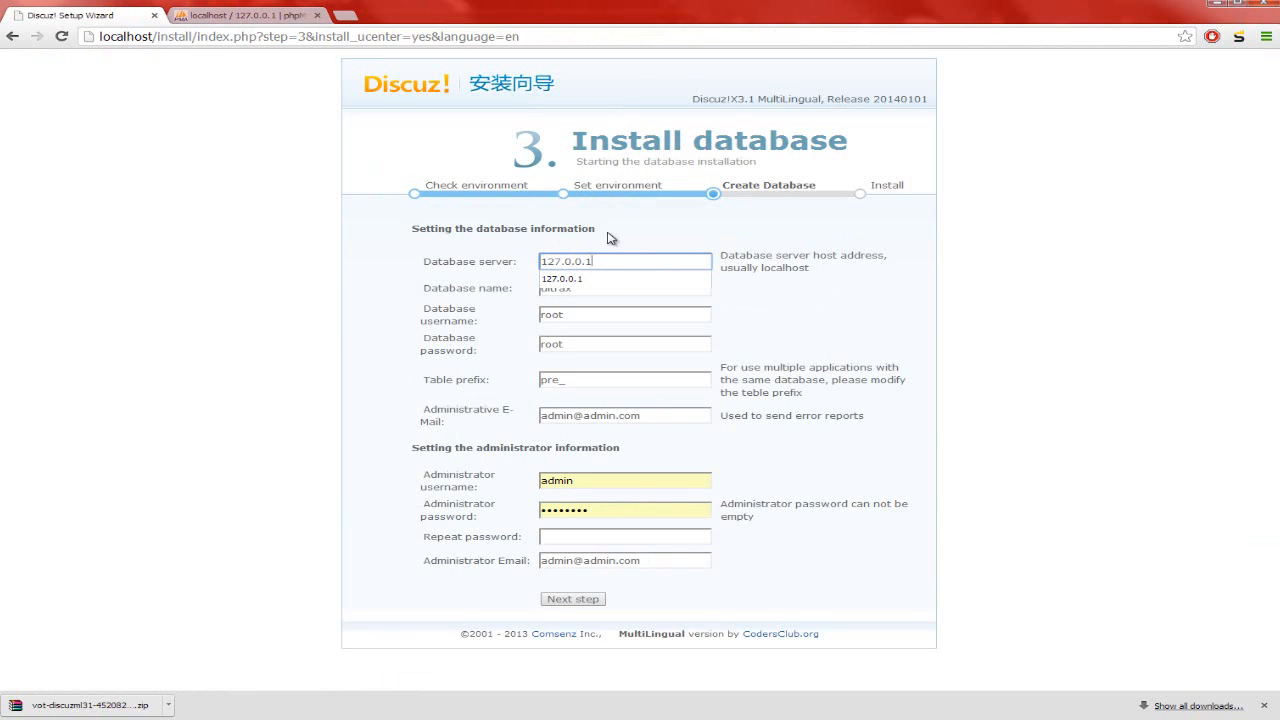
left_click(304, 215)
Step: Copy the database name testvid from phpMyAdmin's sidebar for use in the wizard
left_click(228, 15)
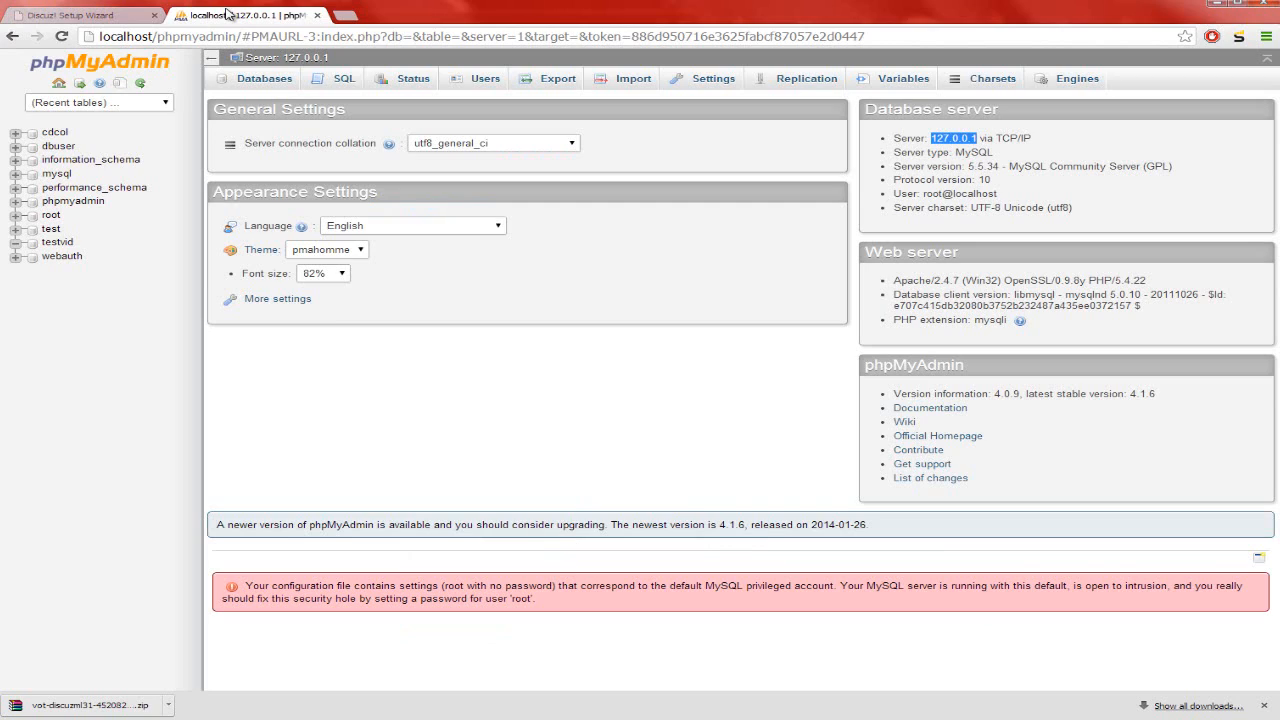
left_click_drag(97, 249, 49, 248)
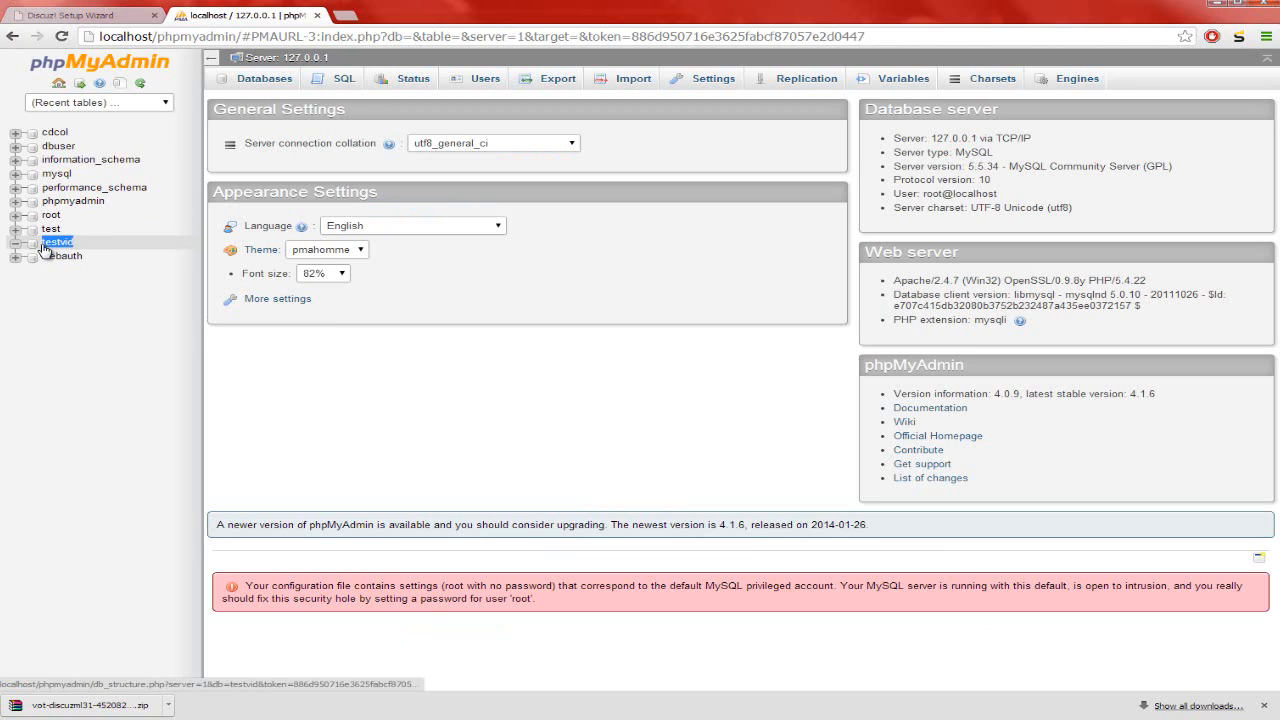
right_click(48, 248)
left_click(88, 332)
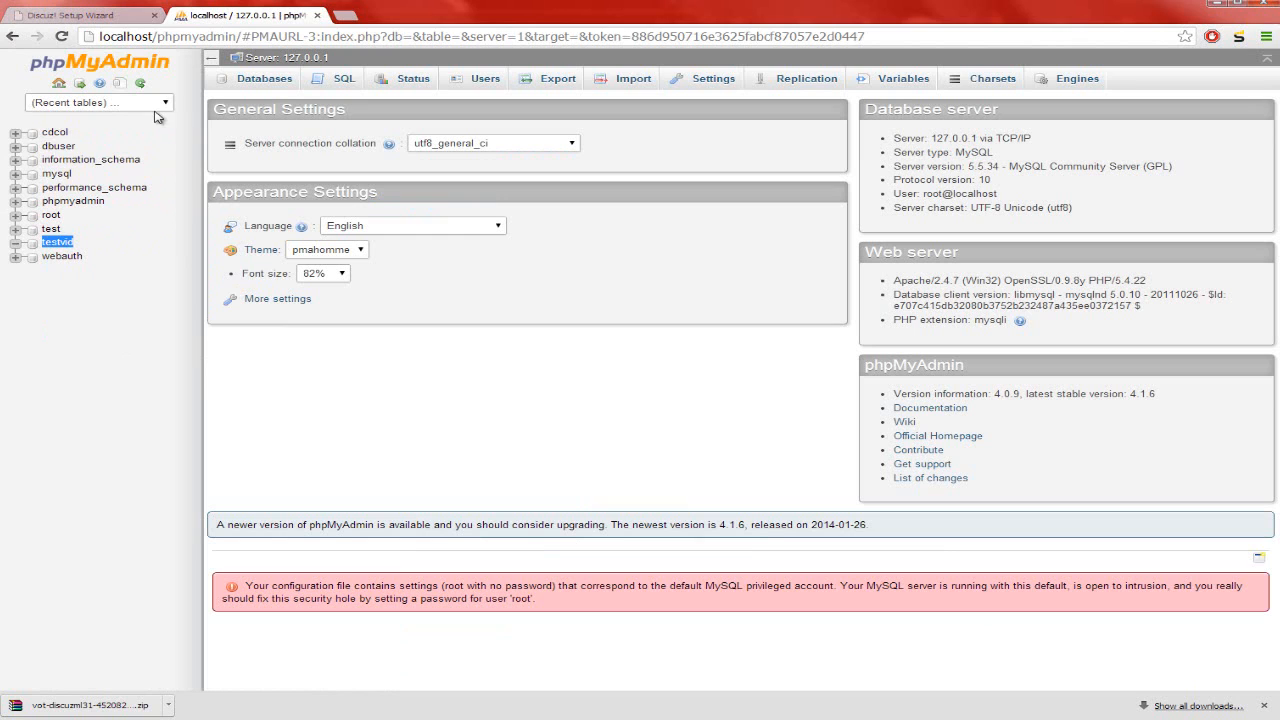
left_click(57, 243)
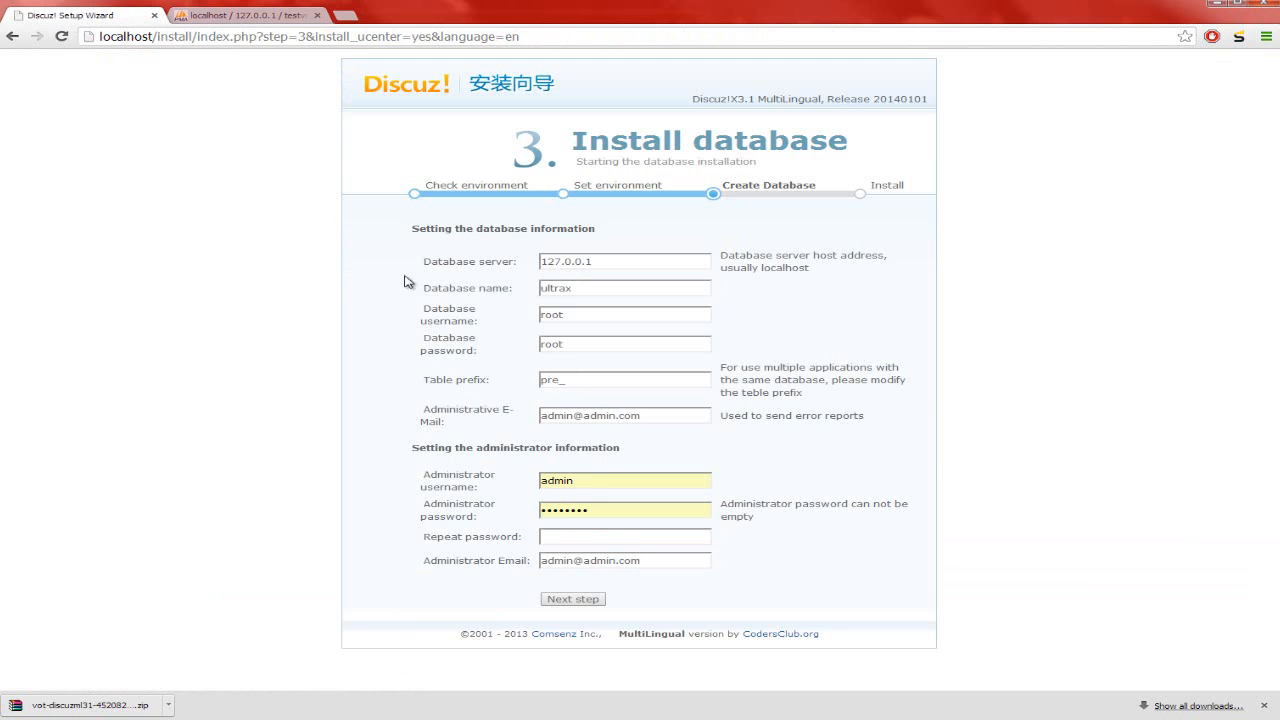
left_click(80, 16)
Step: Set the database name and database username to testvid and clear the database password
left_click_drag(605, 292, 423, 277)
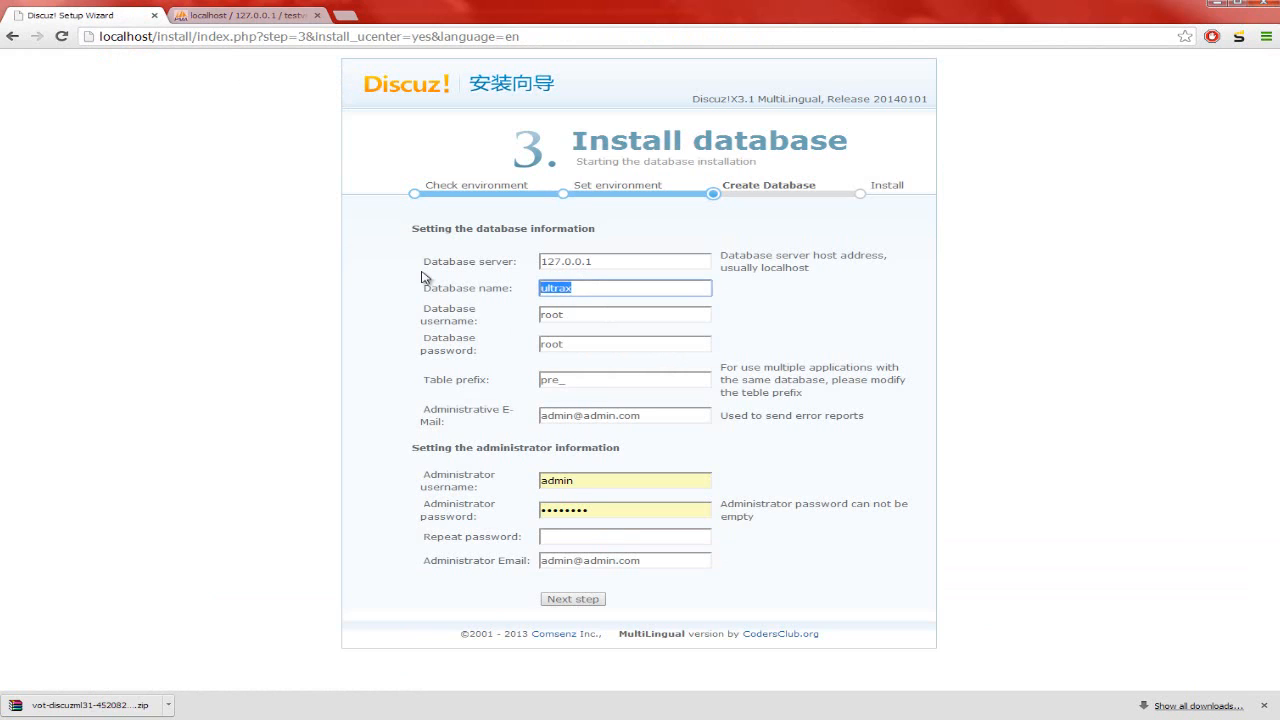
type("testvid")
left_click_drag(615, 320, 465, 318)
type("v")
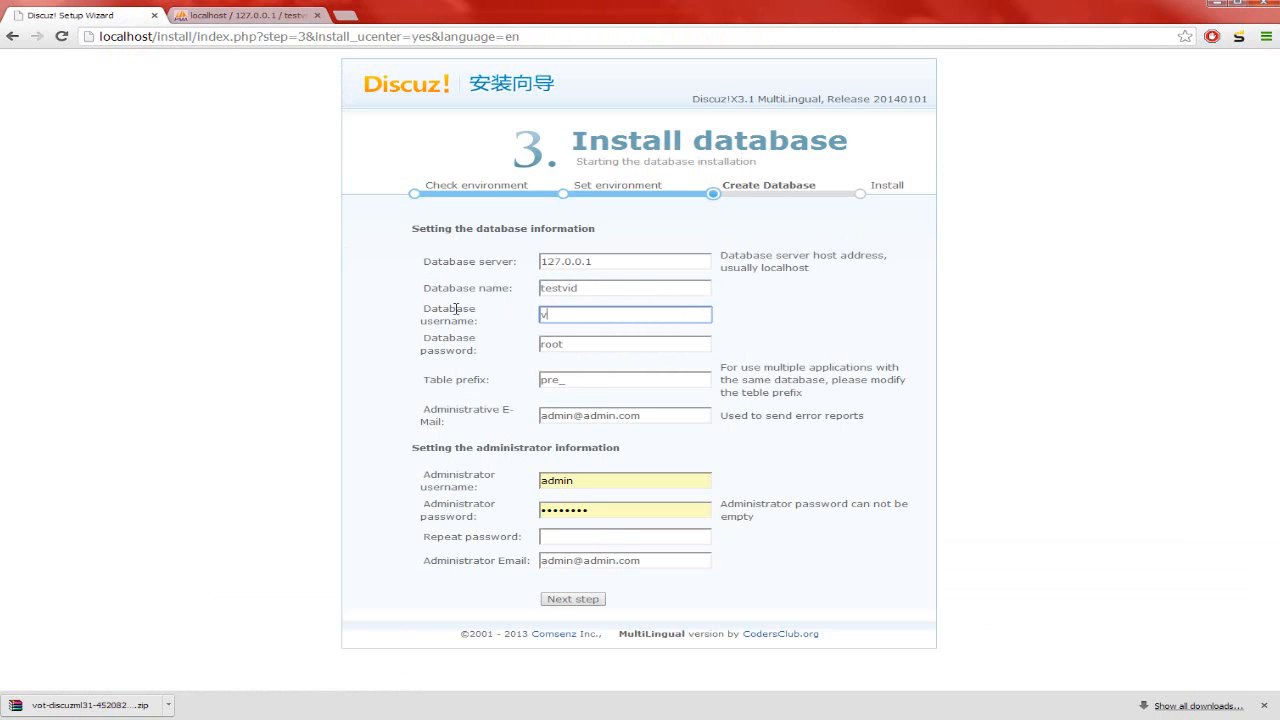
key("ctrl+v")
left_click(587, 344)
key("ctrl+a")
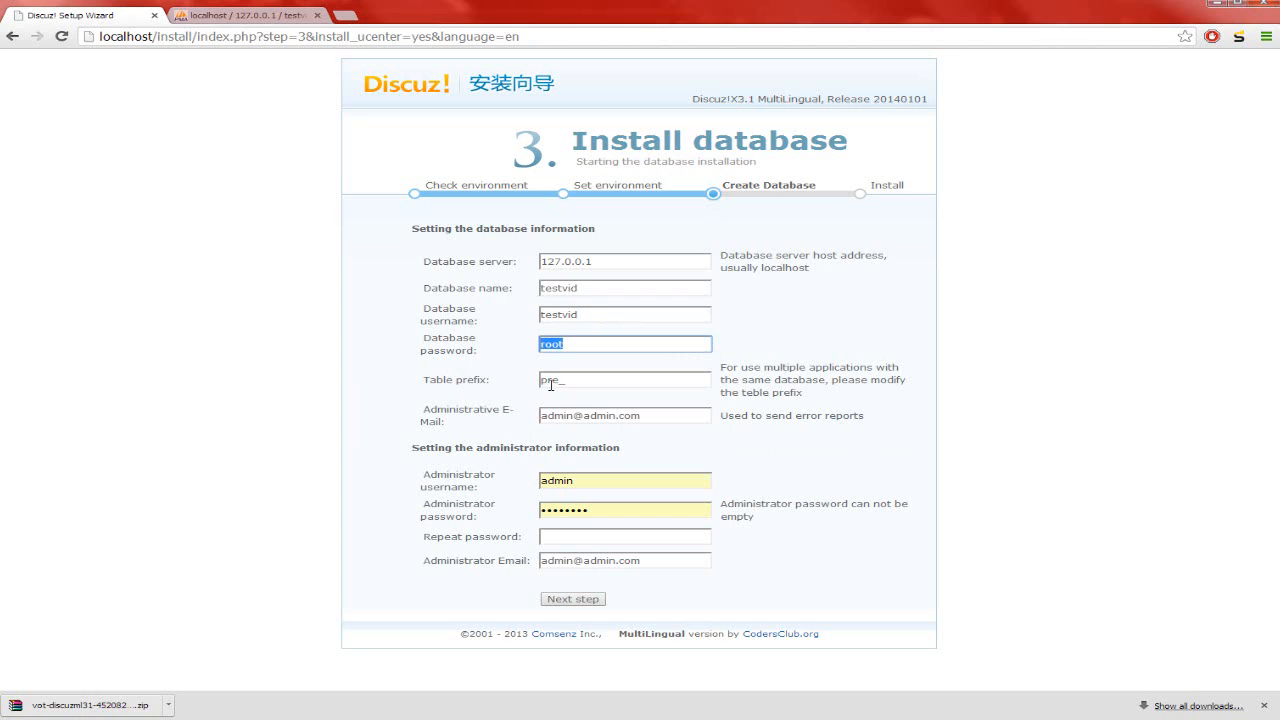
key("BackSpace")
Step: Enter the administrator password, change the administrator email, and submit the settings
left_click(596, 480)
key("ctrl+a")
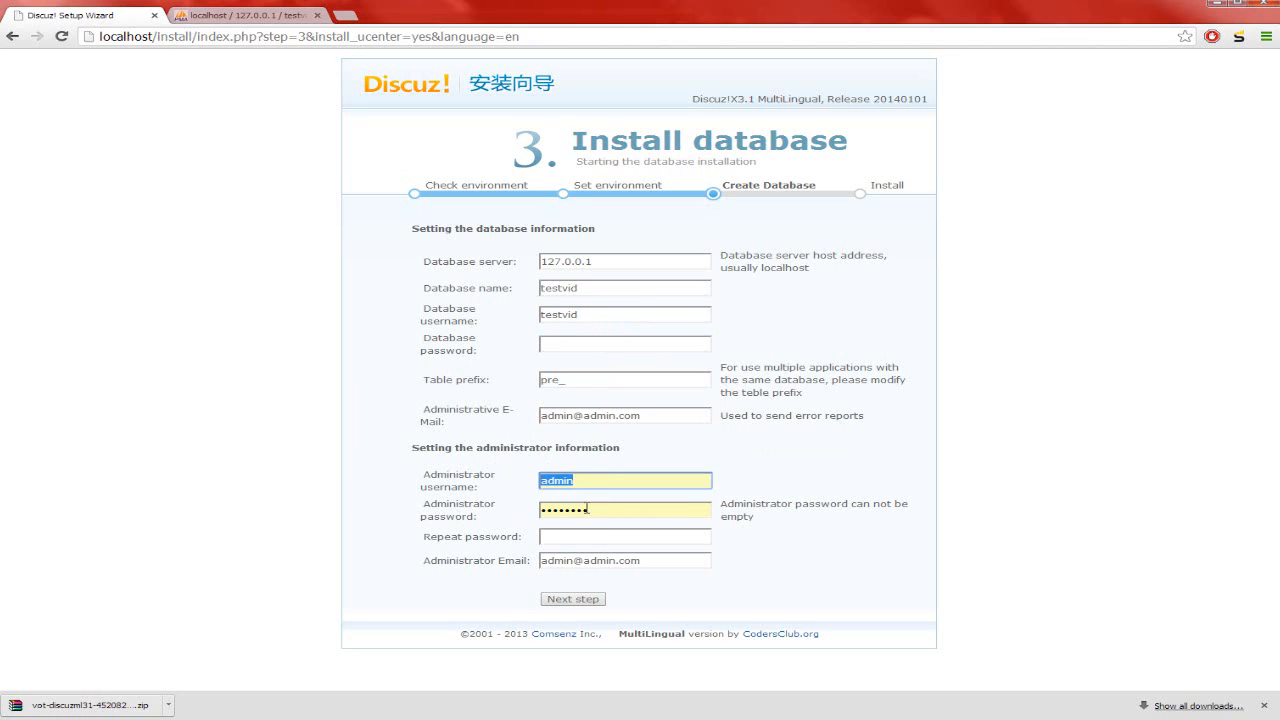
left_click(587, 509)
key("ctrl+a")
type("••")
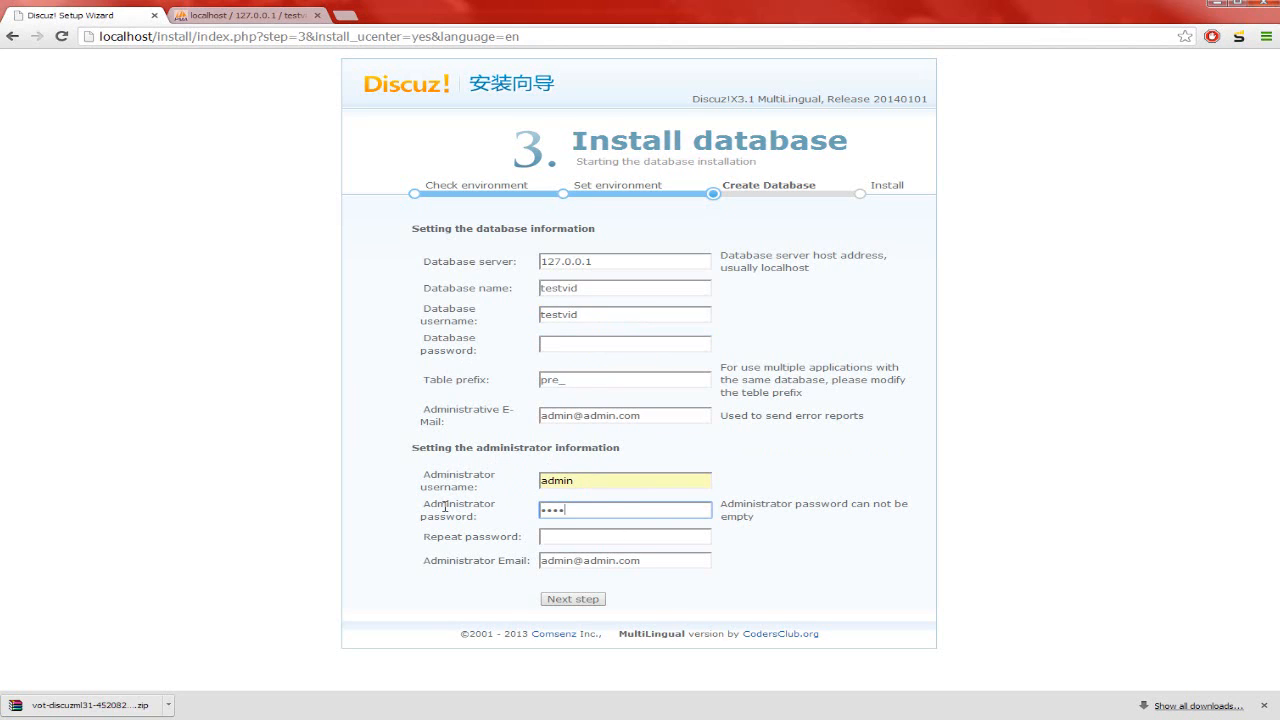
left_click(581, 531)
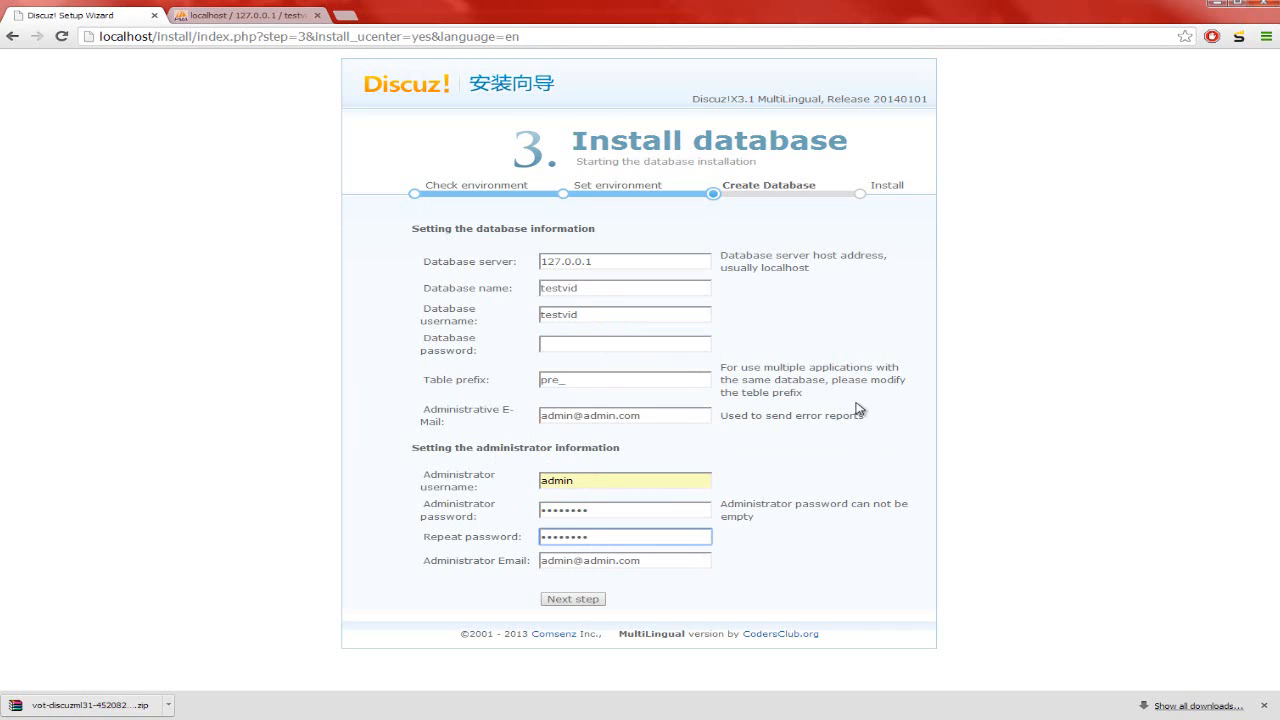
triple_click(648, 557)
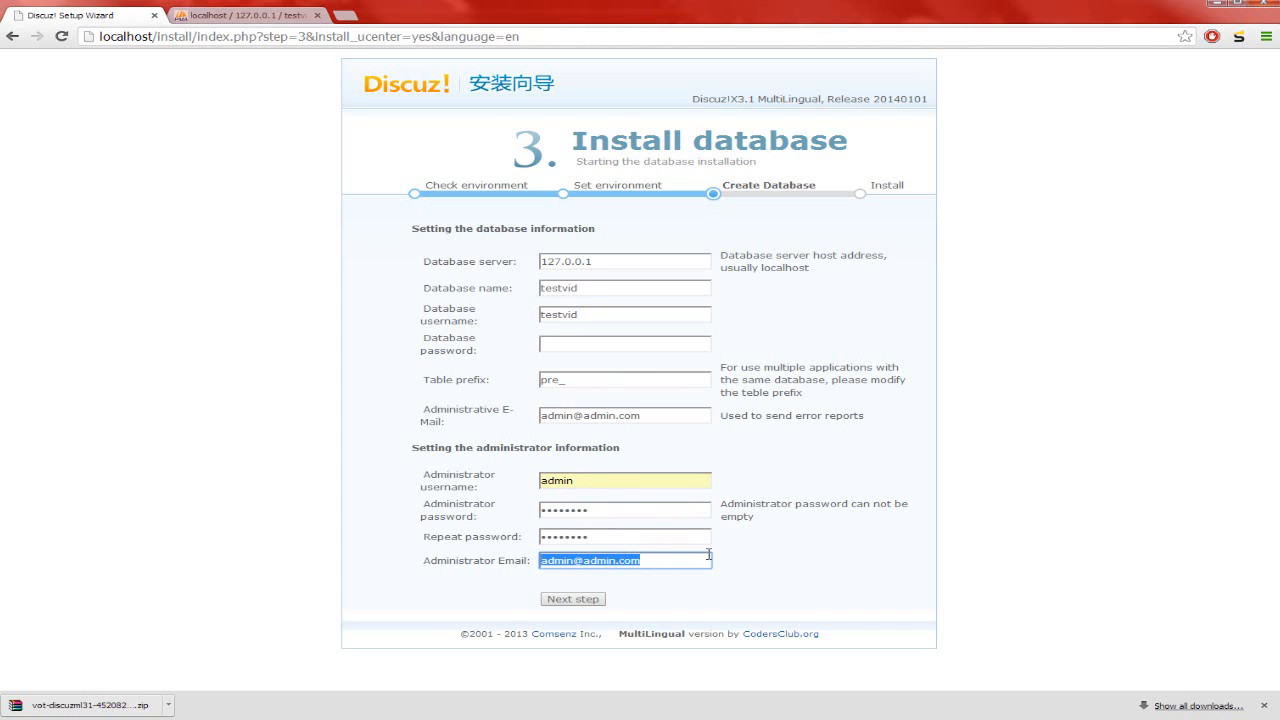
left_click(676, 562)
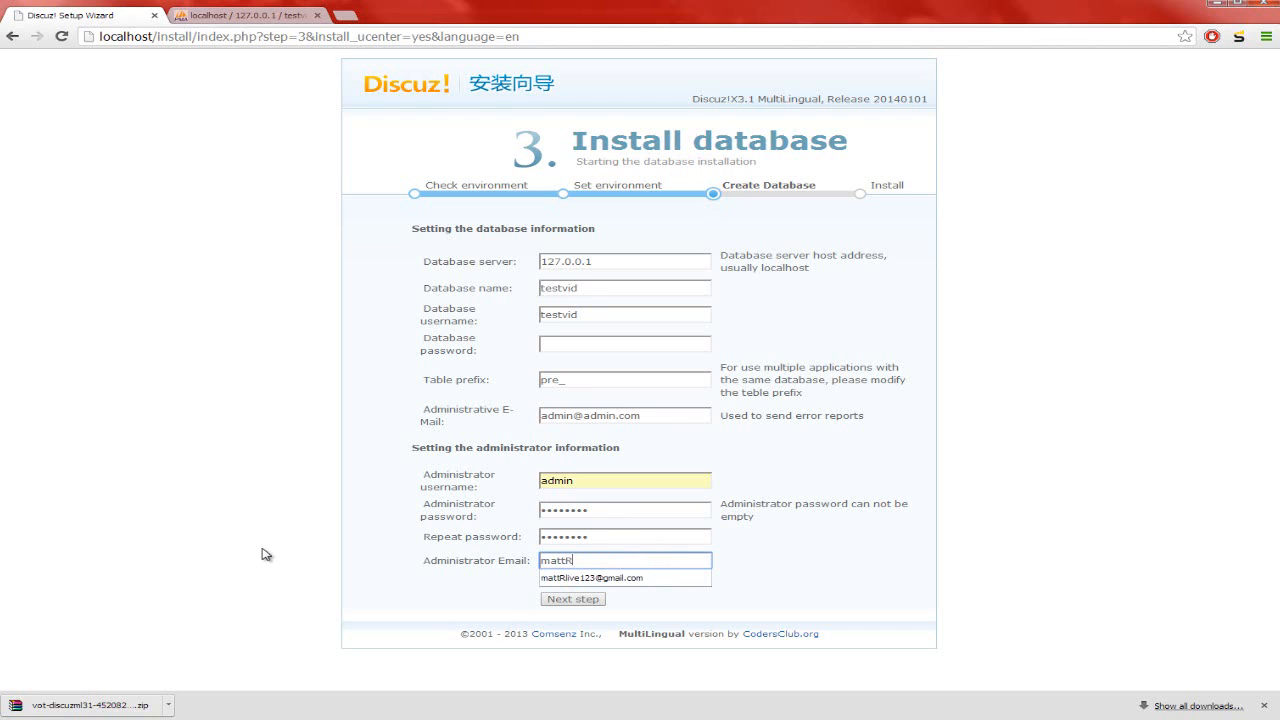
left_click(582, 603)
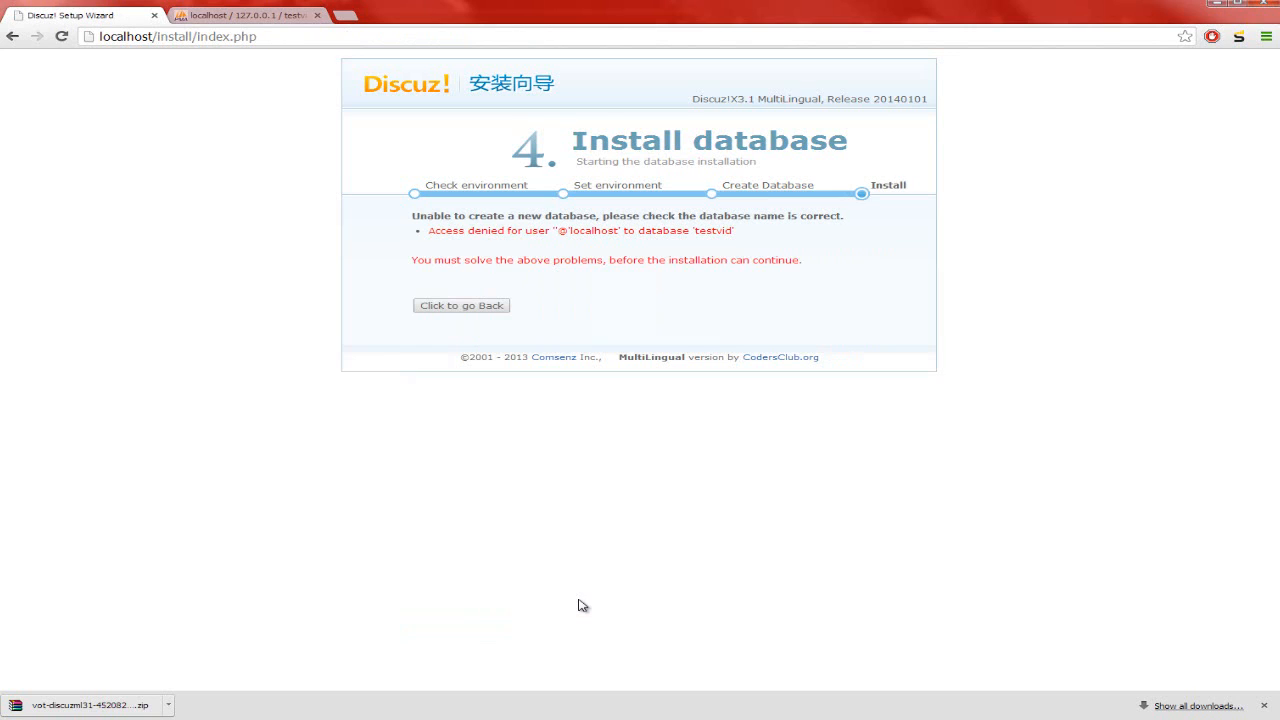
Step: Restore localhost as the database server and resubmit the settings
left_click(471, 305)
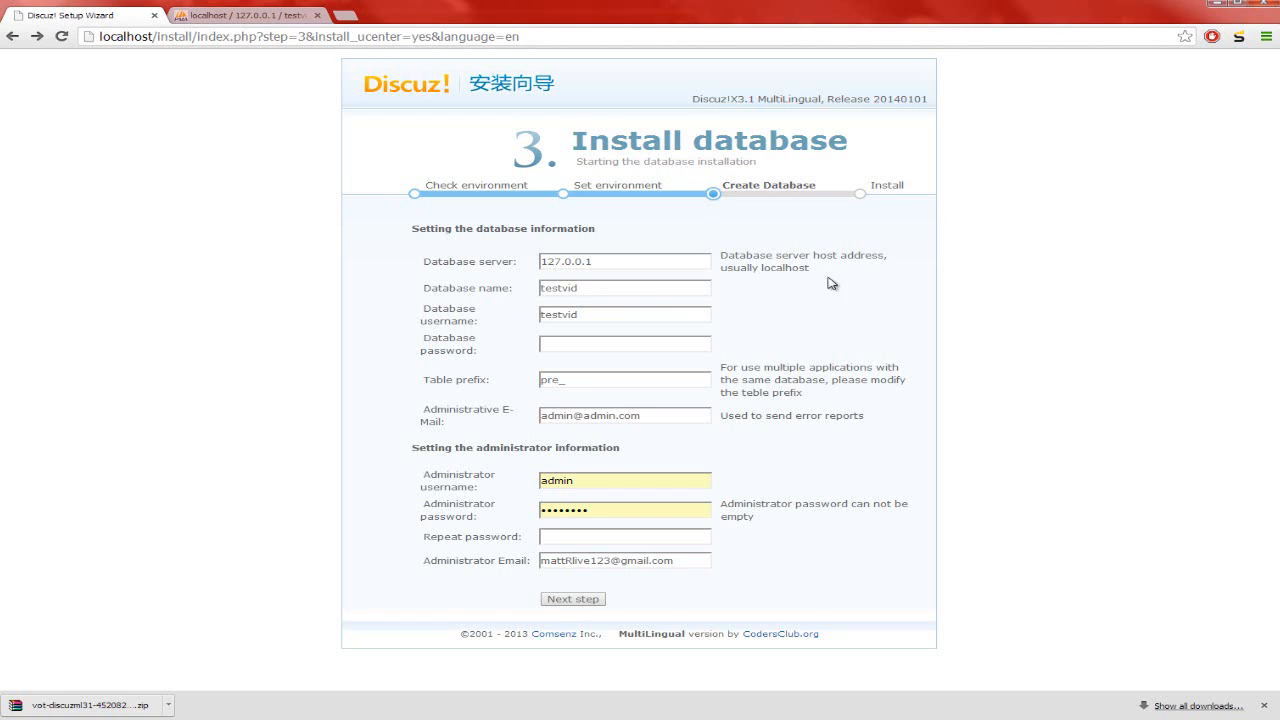
left_click_drag(820, 270, 768, 271)
right_click(764, 271)
left_click(790, 280)
left_click_drag(645, 256, 398, 262)
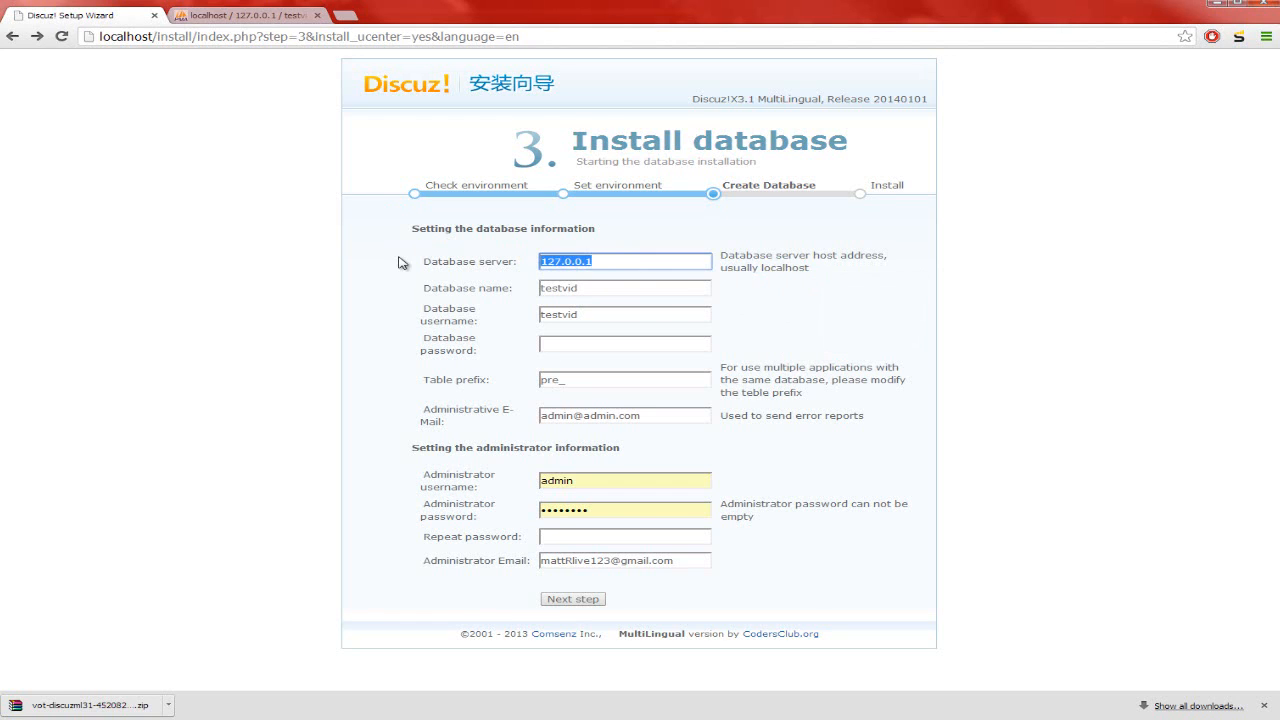
key("ctrl+v")
left_click(616, 540)
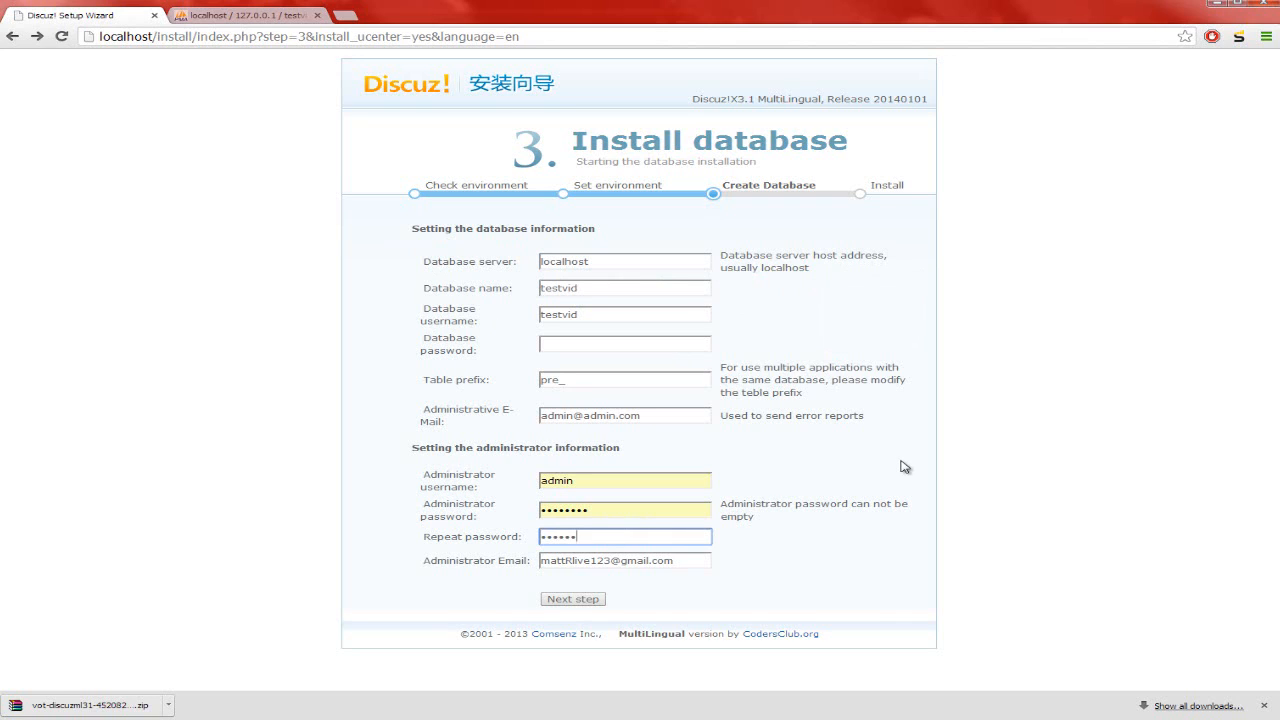
left_click(568, 601)
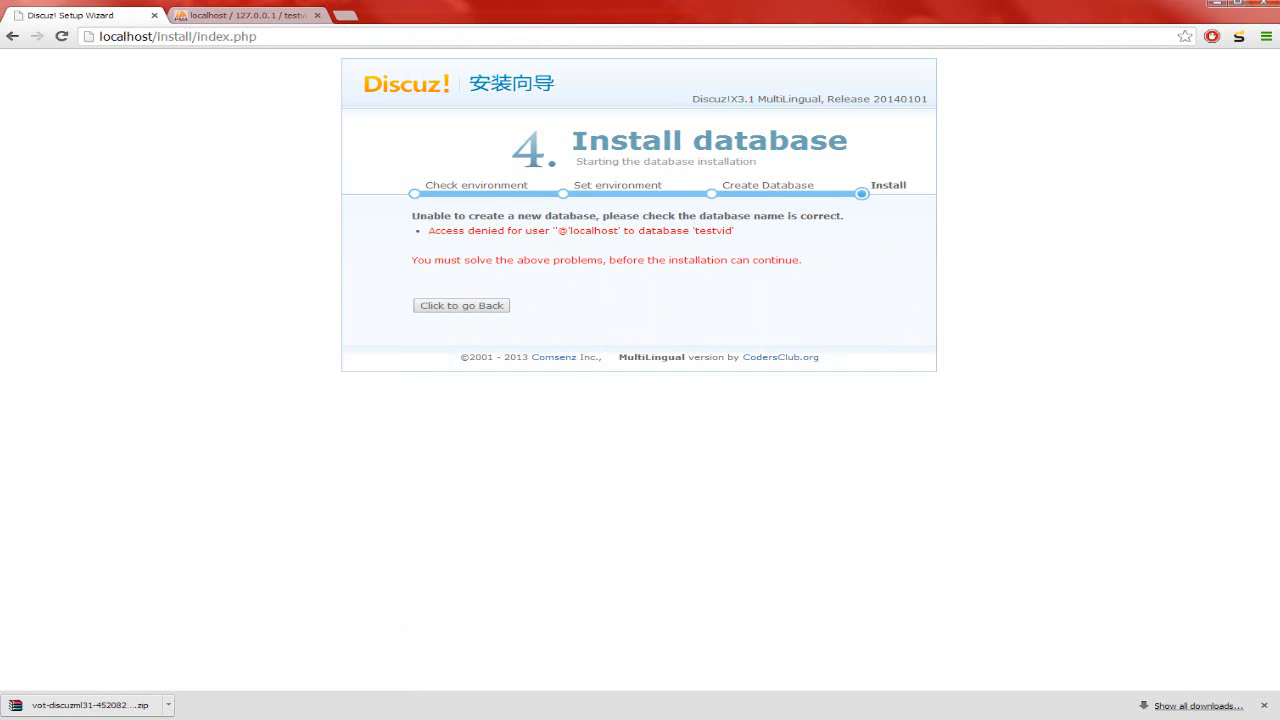
Step: Change the database username to root and resubmit to start creating the tables
left_click(449, 306)
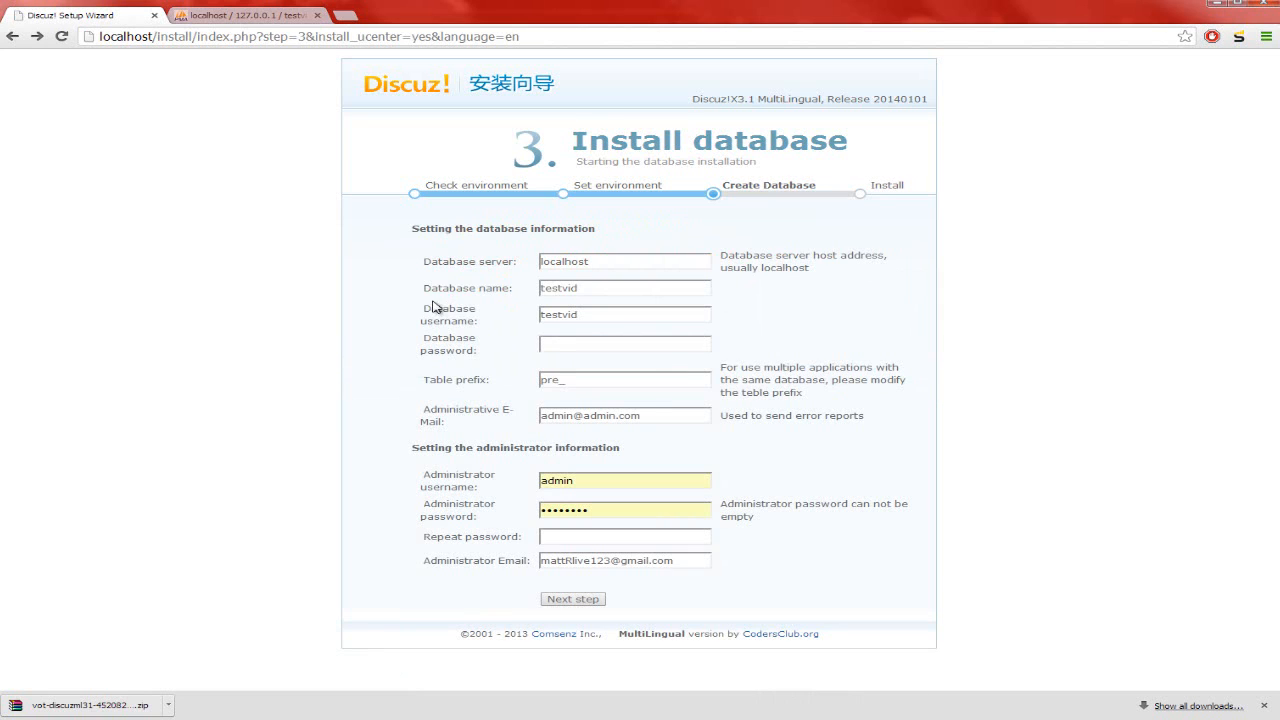
left_click_drag(598, 320, 463, 300)
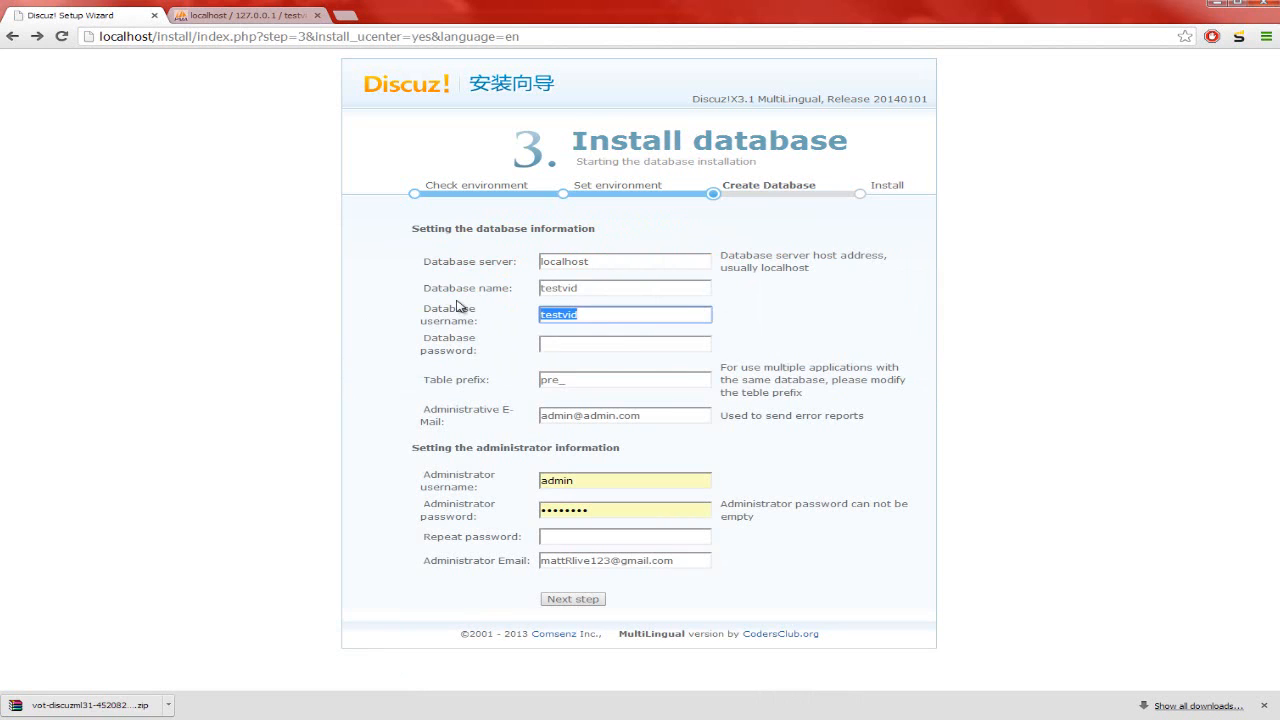
type("root")
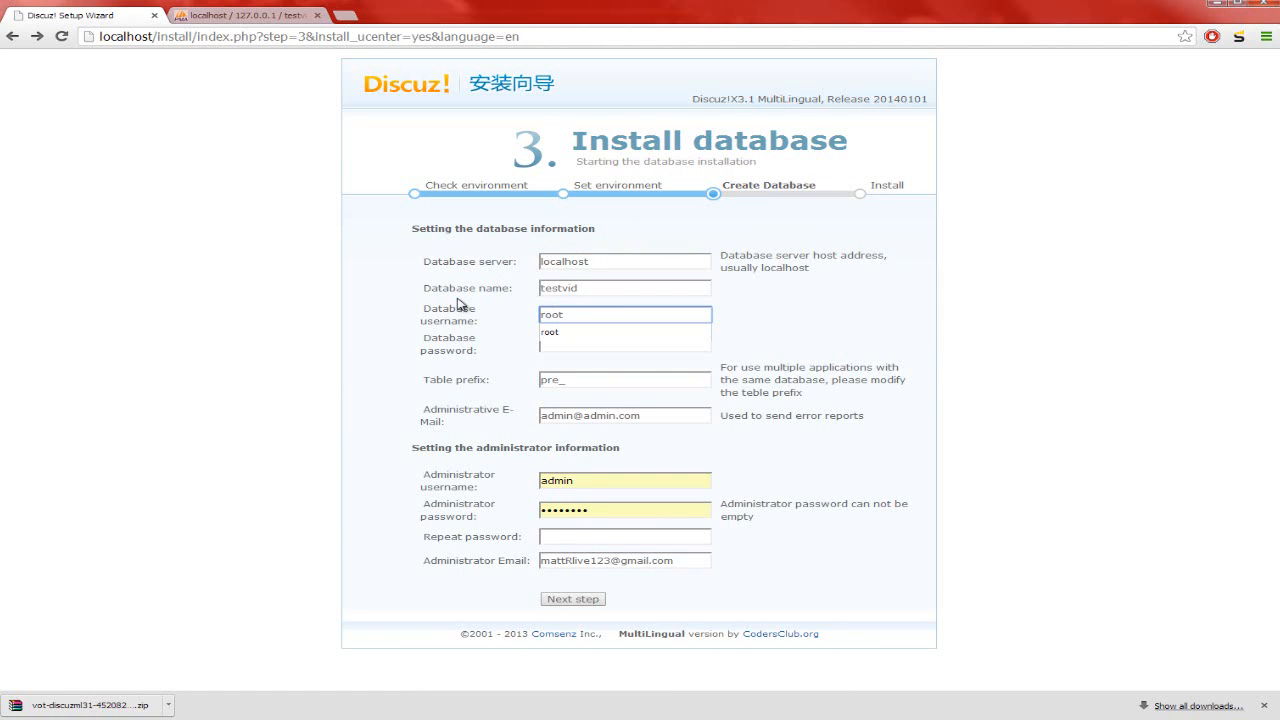
left_click(352, 324)
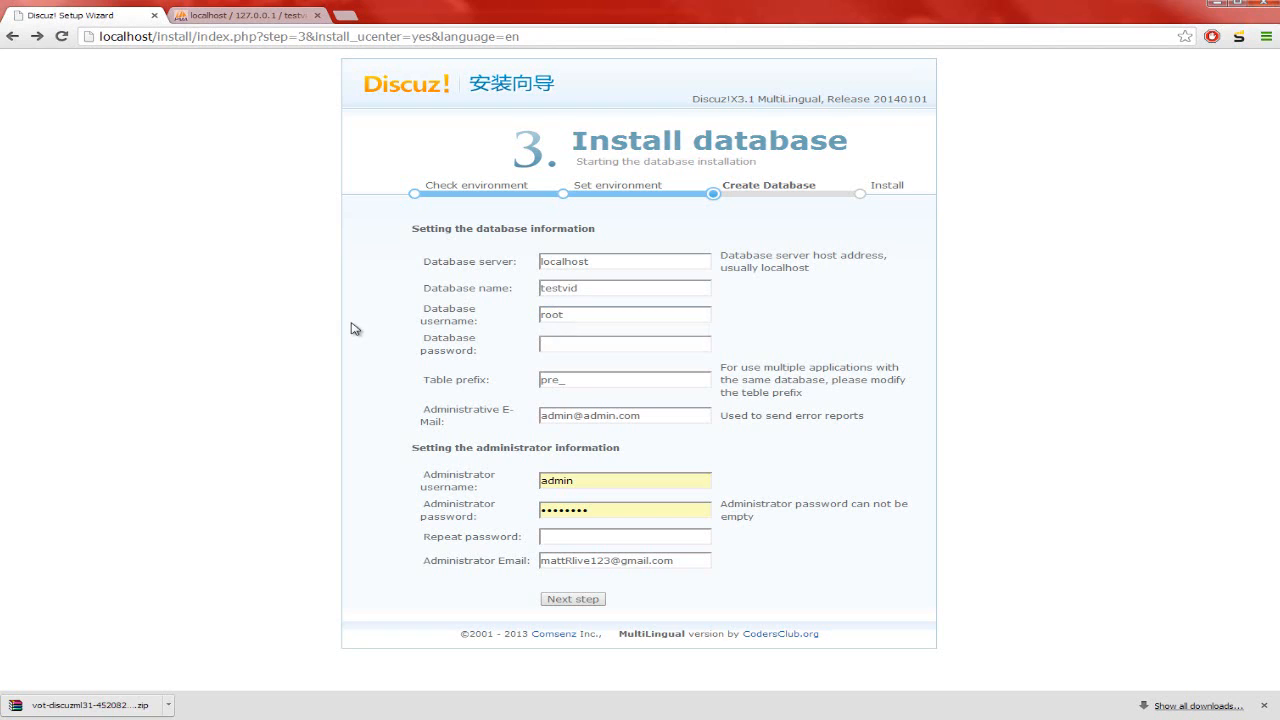
left_click(594, 536)
left_click(602, 604)
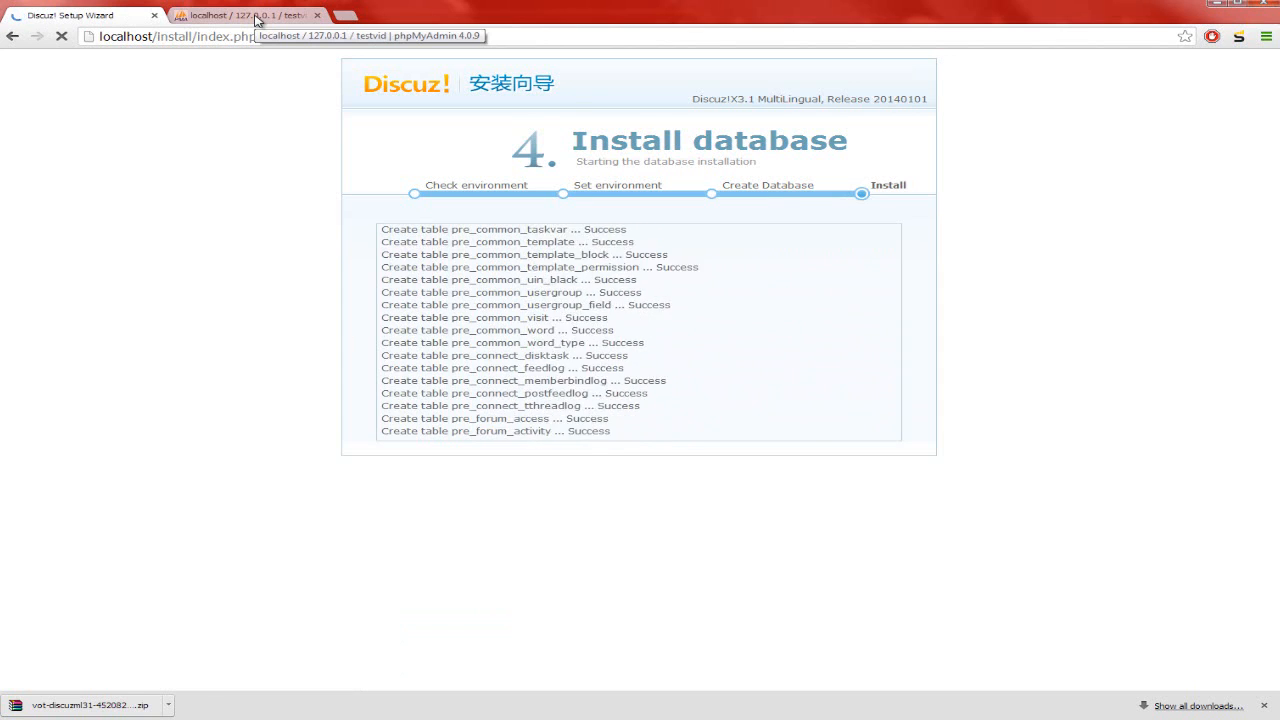
Step: Verify phpMyAdmin lists User: root, then watch the install log reach completed
left_click(257, 20)
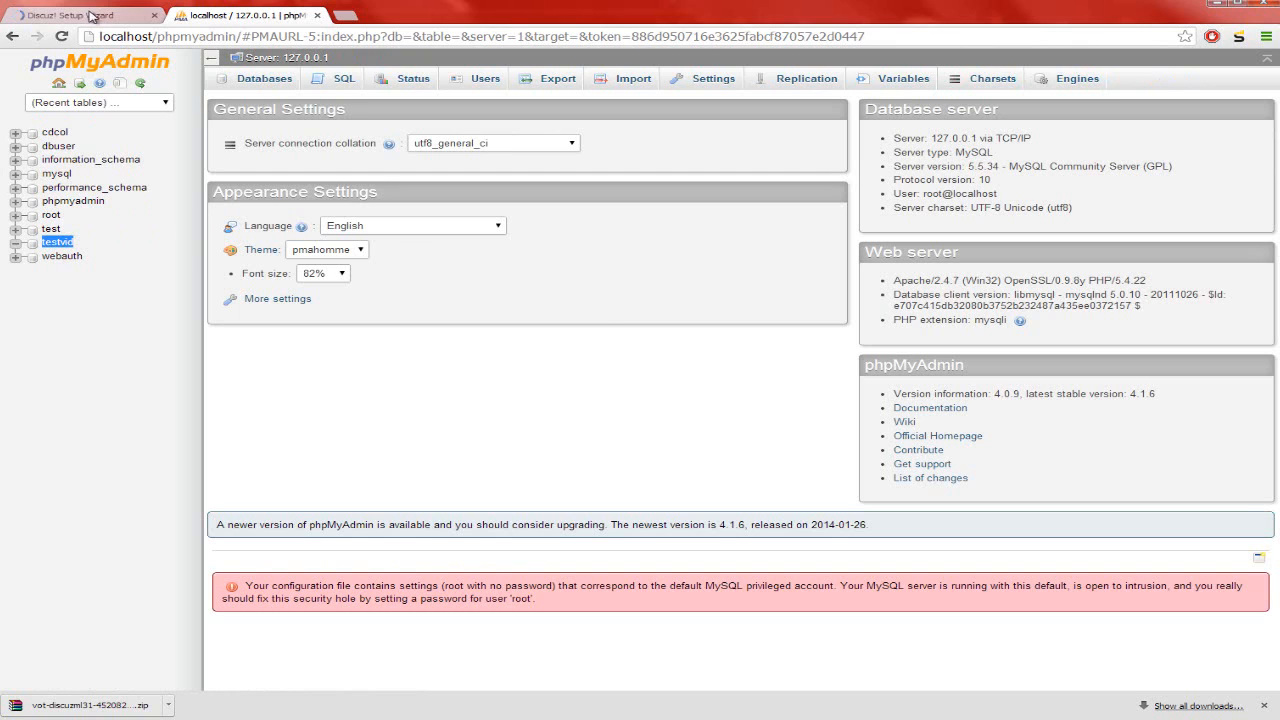
left_click_drag(895, 193, 941, 193)
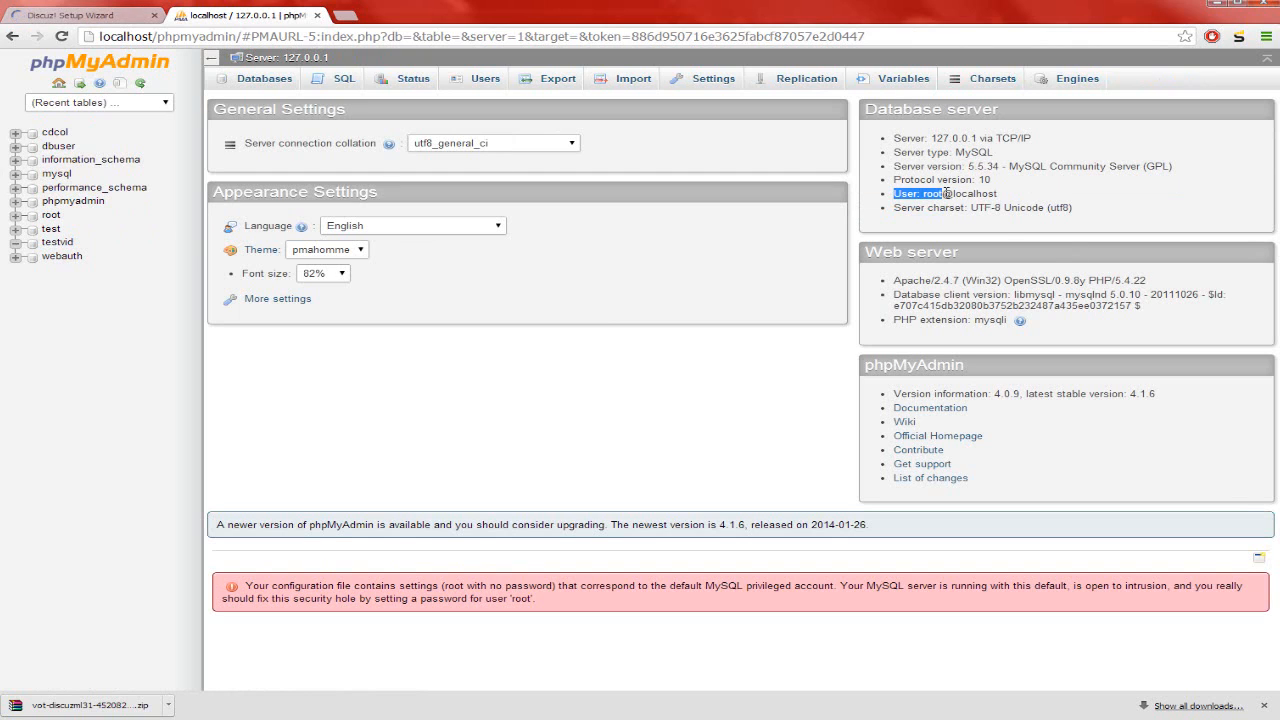
left_click(138, 17)
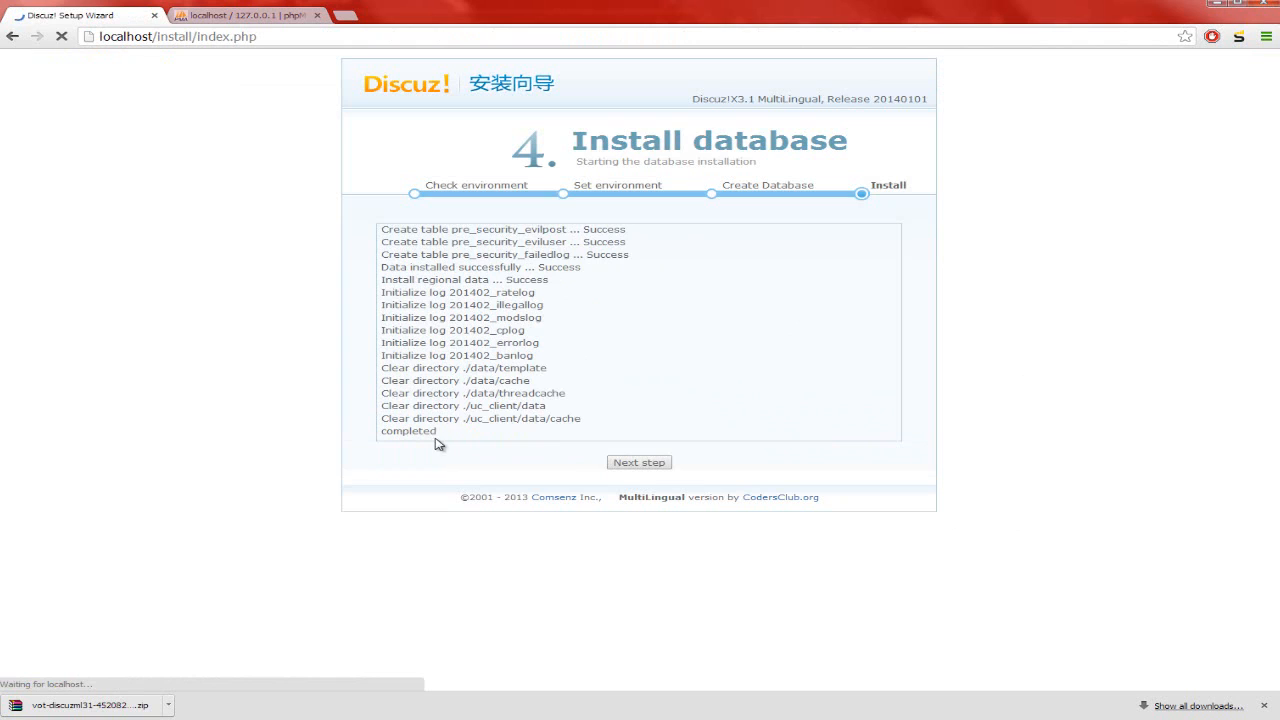
left_click_drag(443, 437, 363, 233)
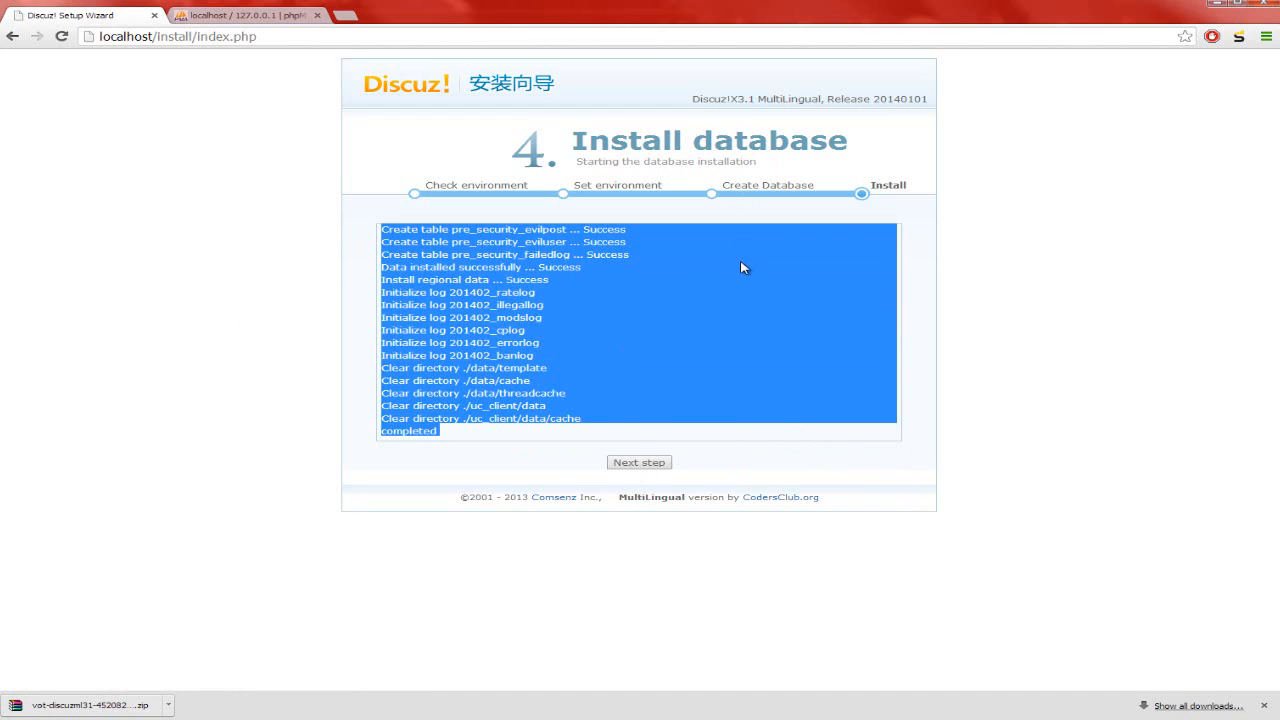
Step: Continue past the completed install and load the forum at localhost/
left_click(632, 465)
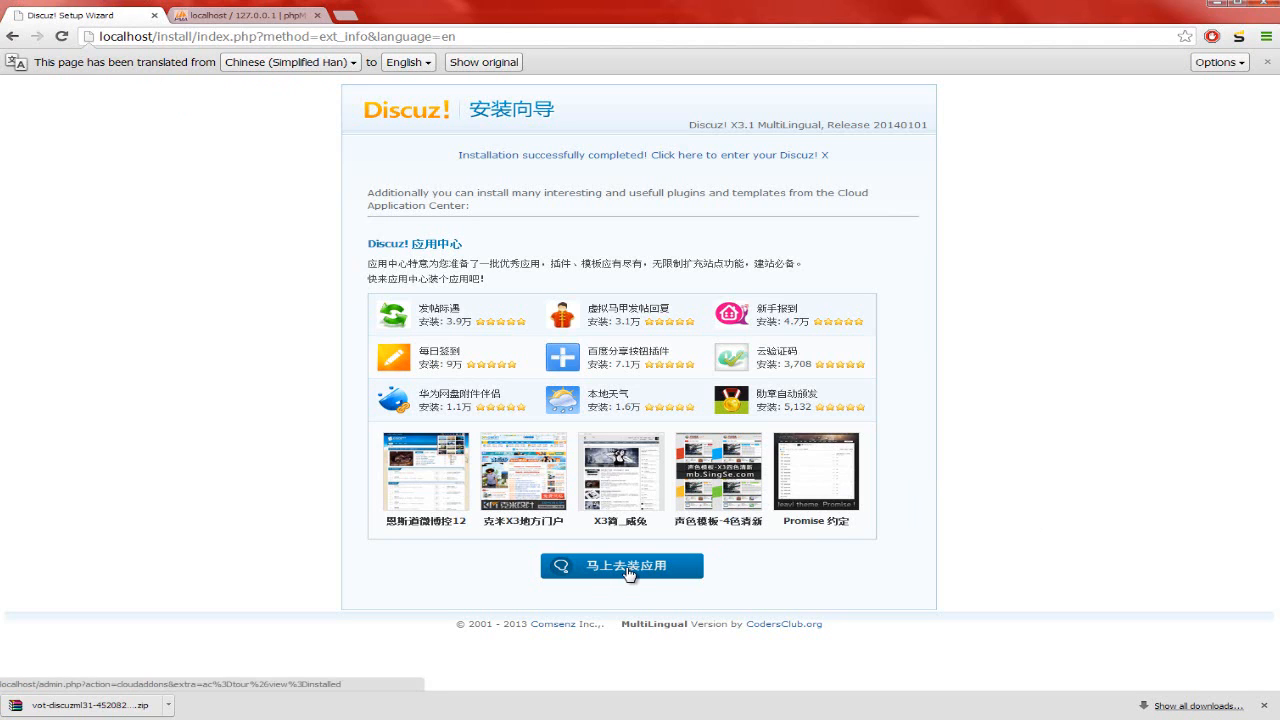
left_click_drag(500, 38, 138, 92)
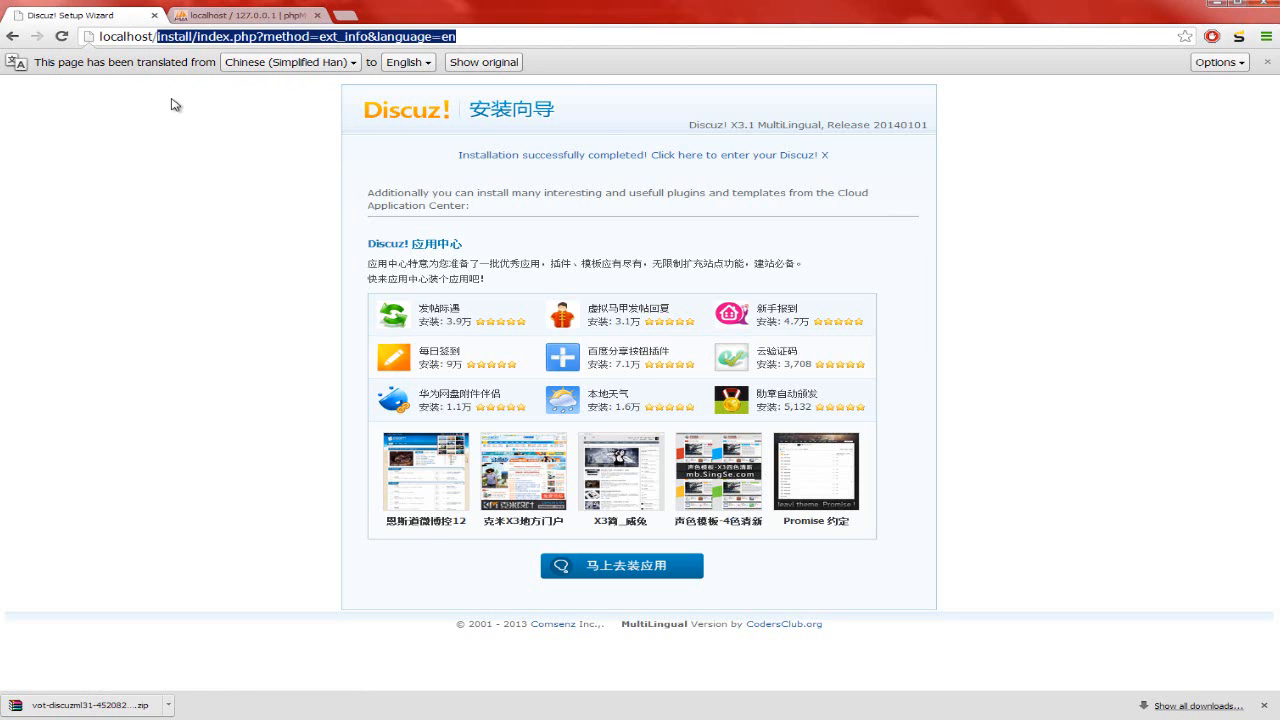
key("BackSpace")
key("Return")
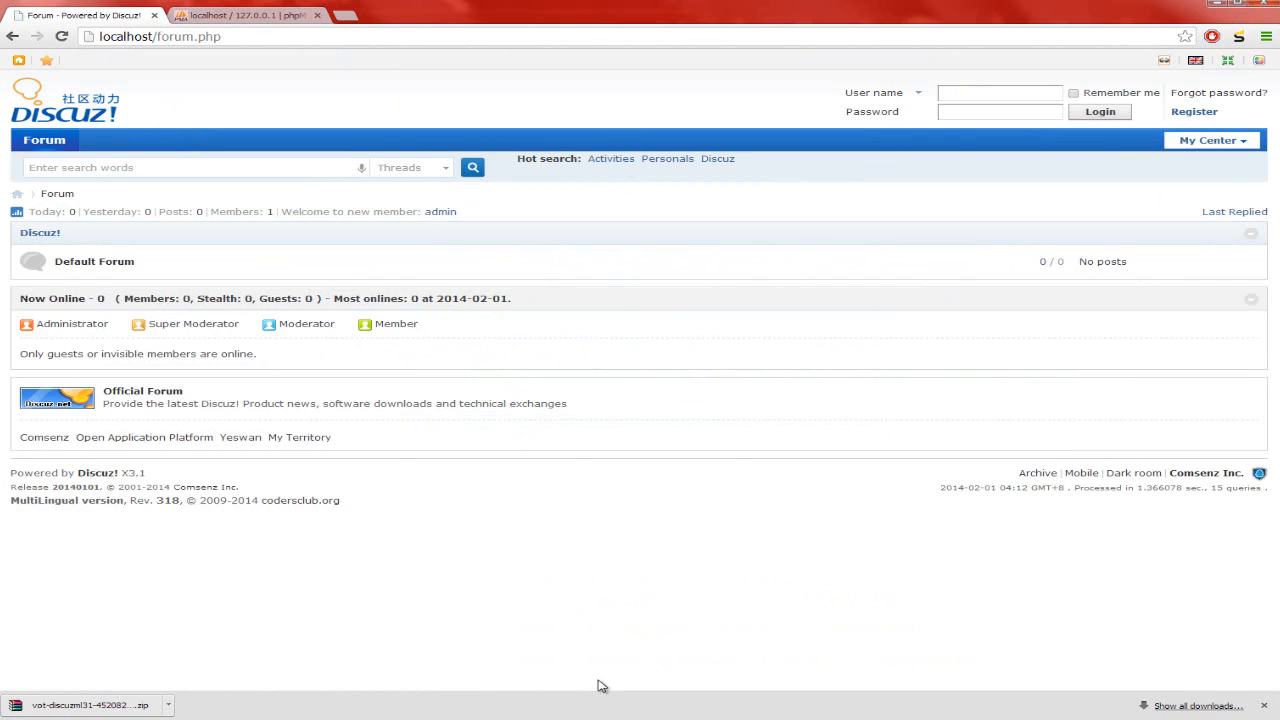
Step: Go to localhost/admin.php and log in with the saved administrator credentials
left_click_drag(252, 38, 155, 73)
type("admi")
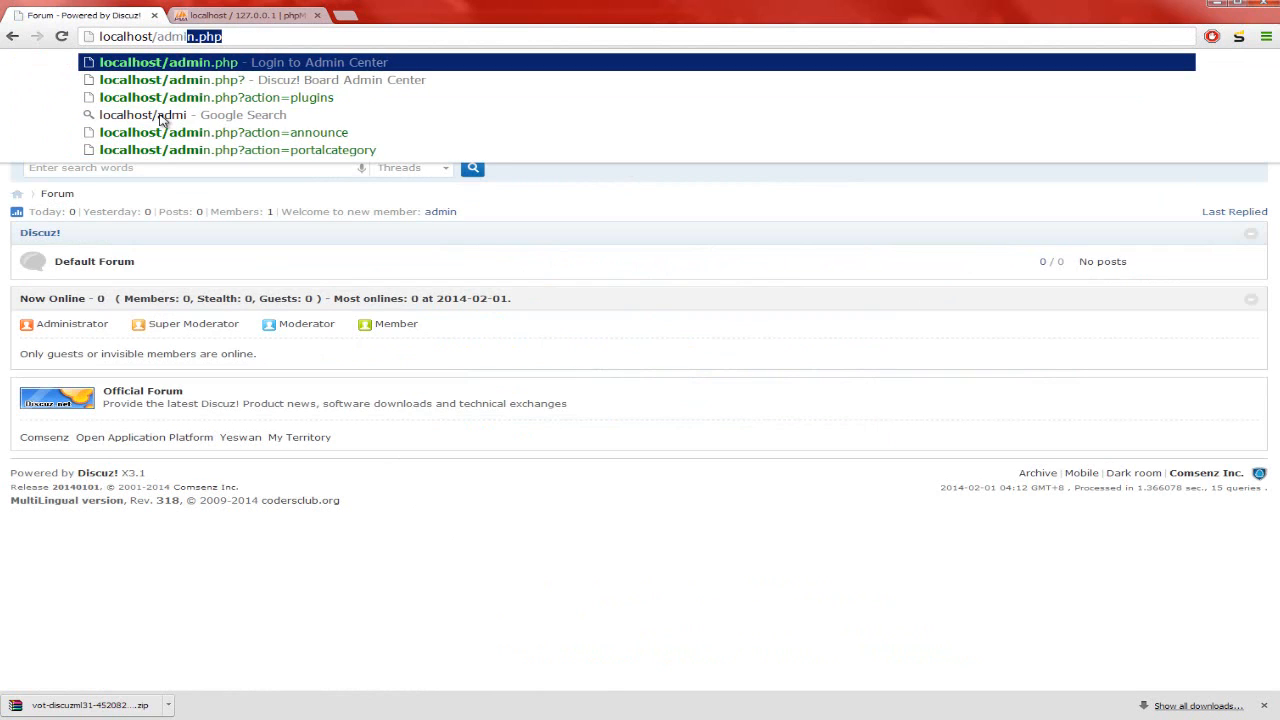
type("n.php")
key("Return")
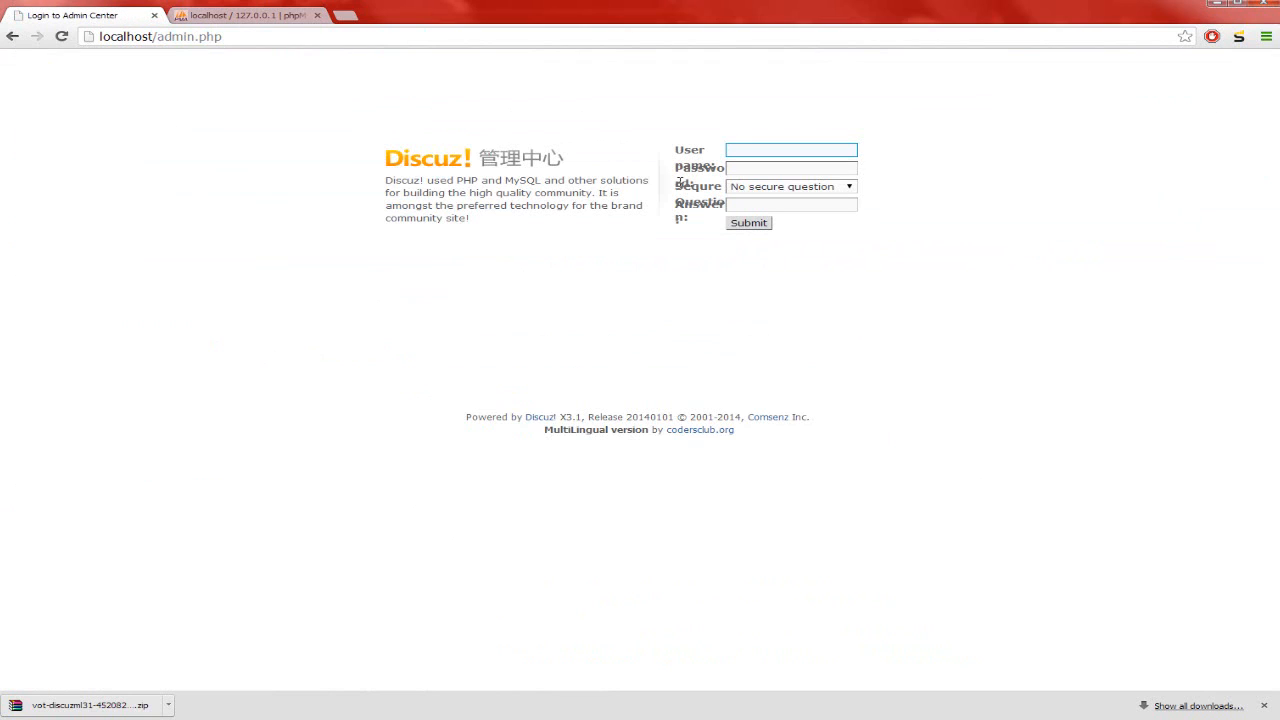
left_click(780, 151)
left_click(761, 164)
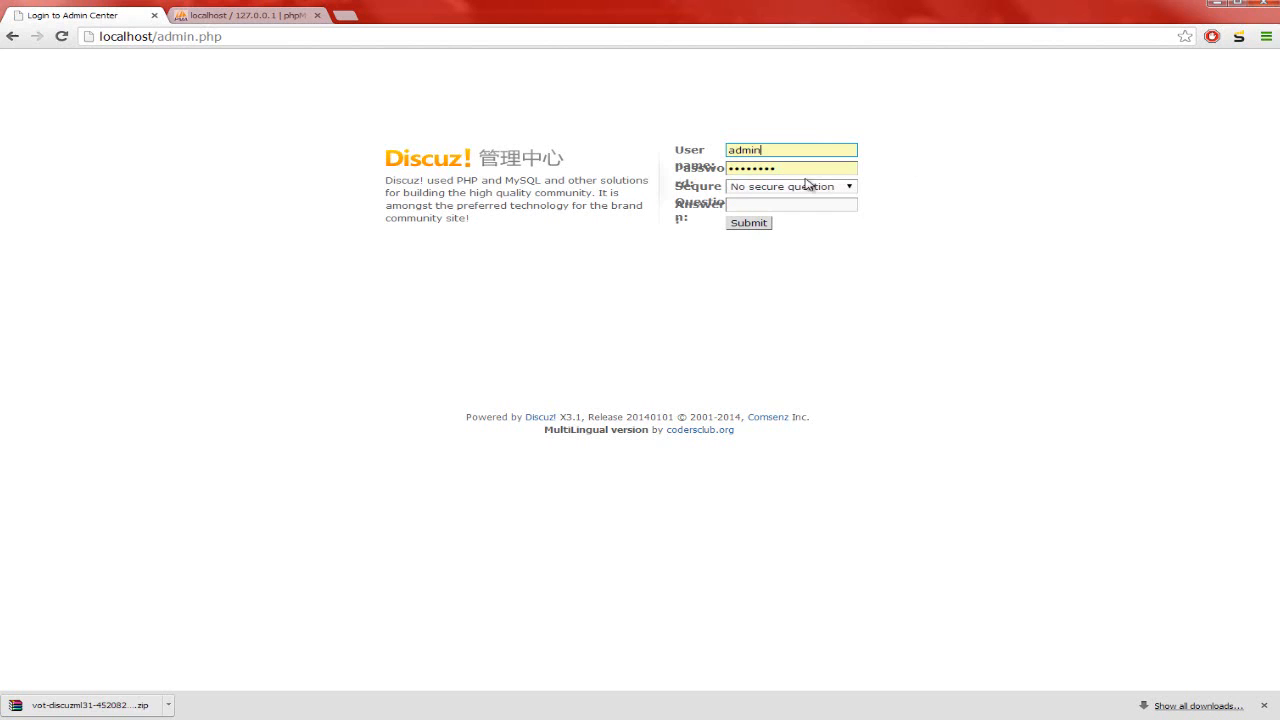
left_click(757, 222)
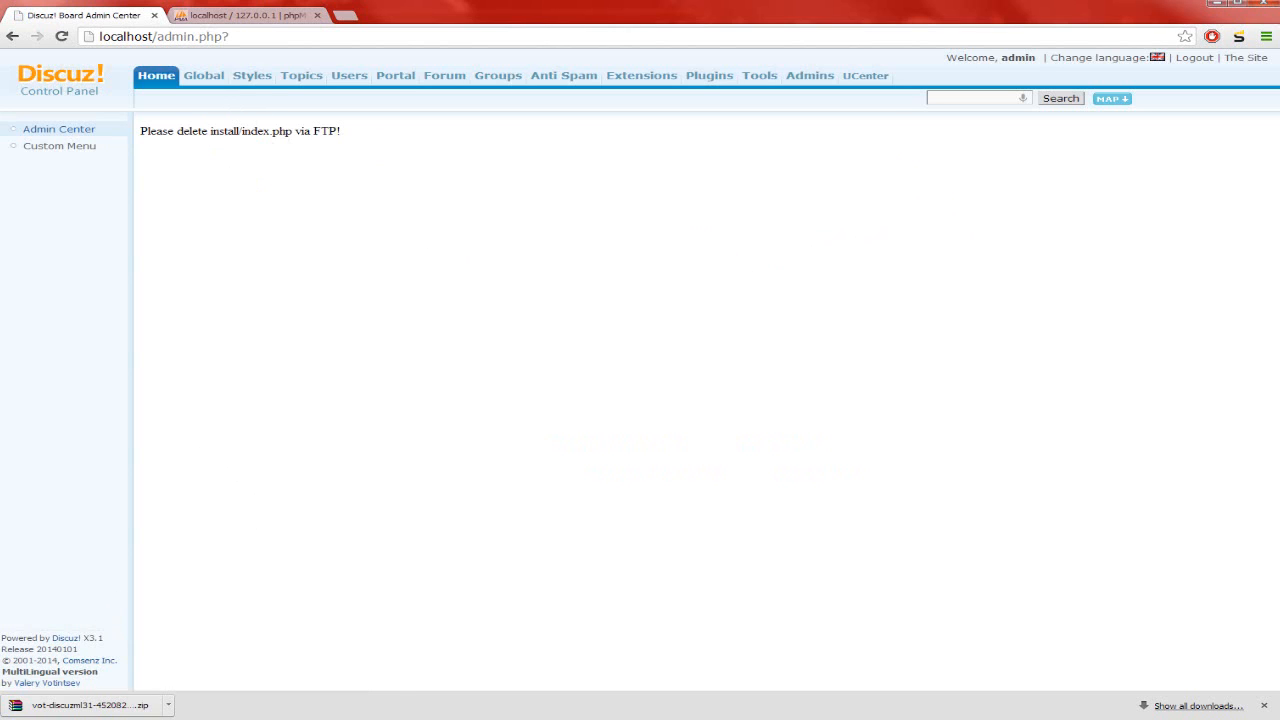
Step: Delete the install folder from htdocs to the Recycle Bin and close Explorer
mouse_move(157, 686)
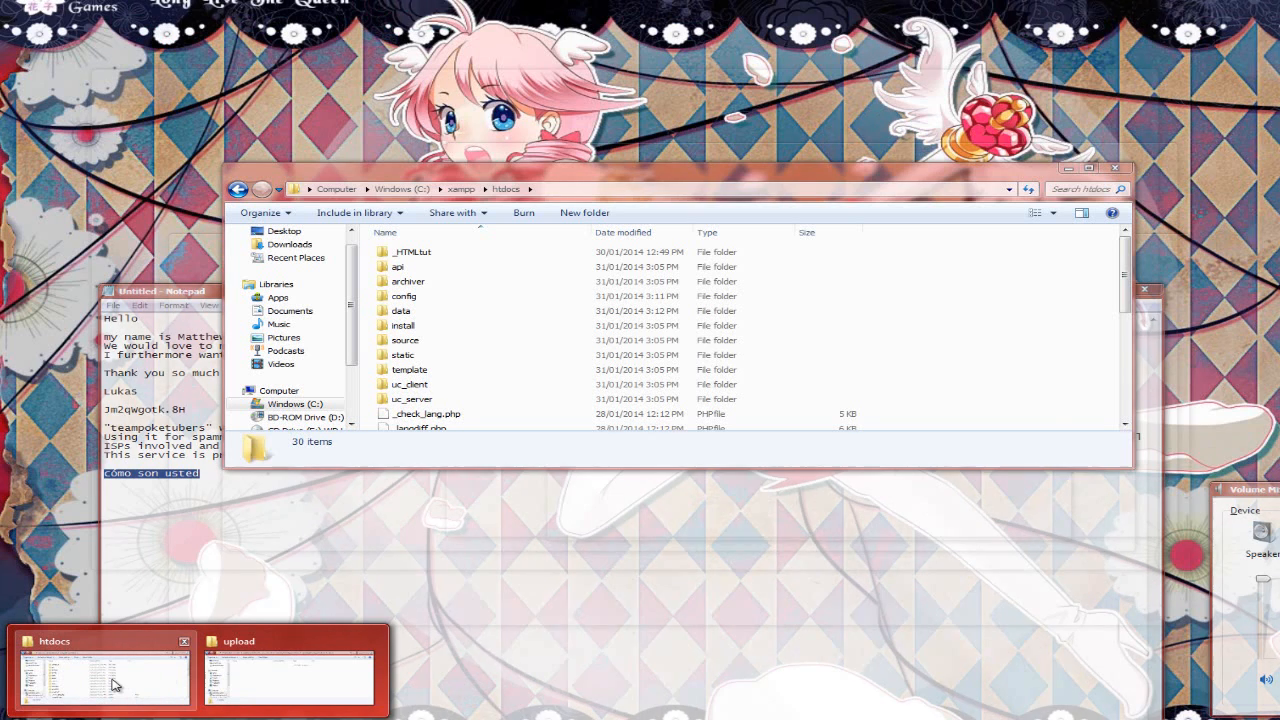
left_click(106, 682)
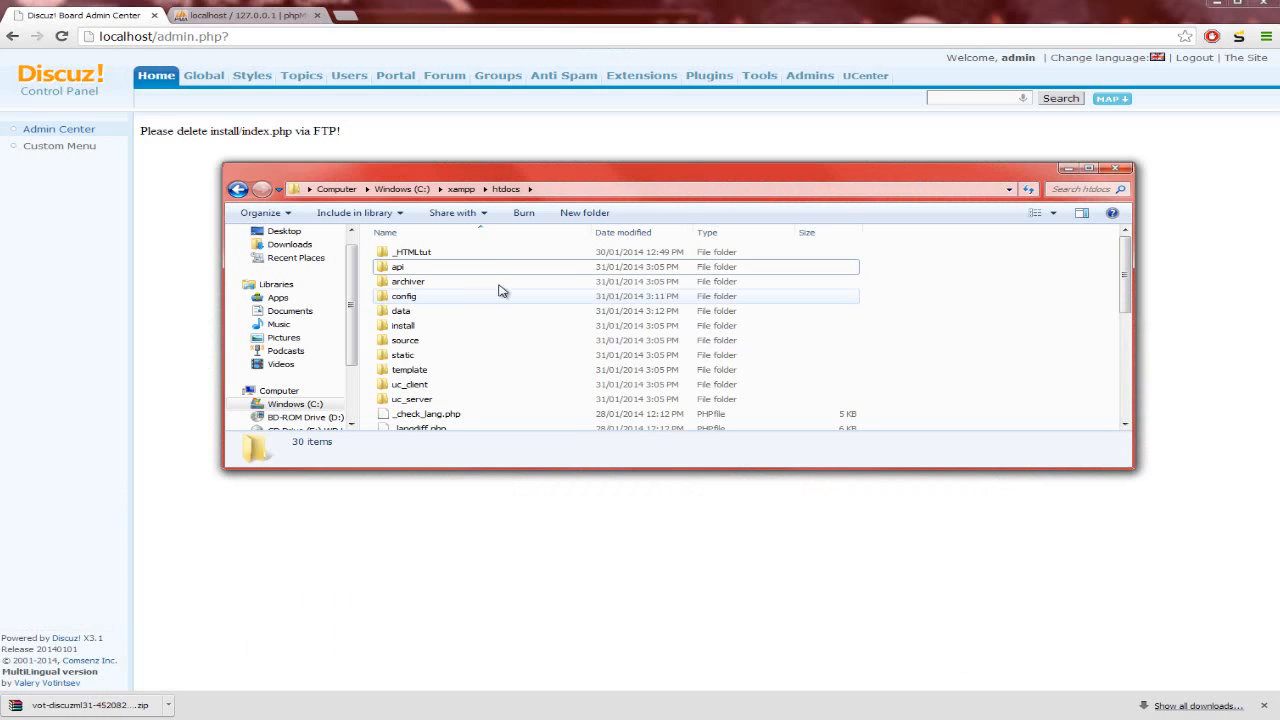
left_click(448, 327)
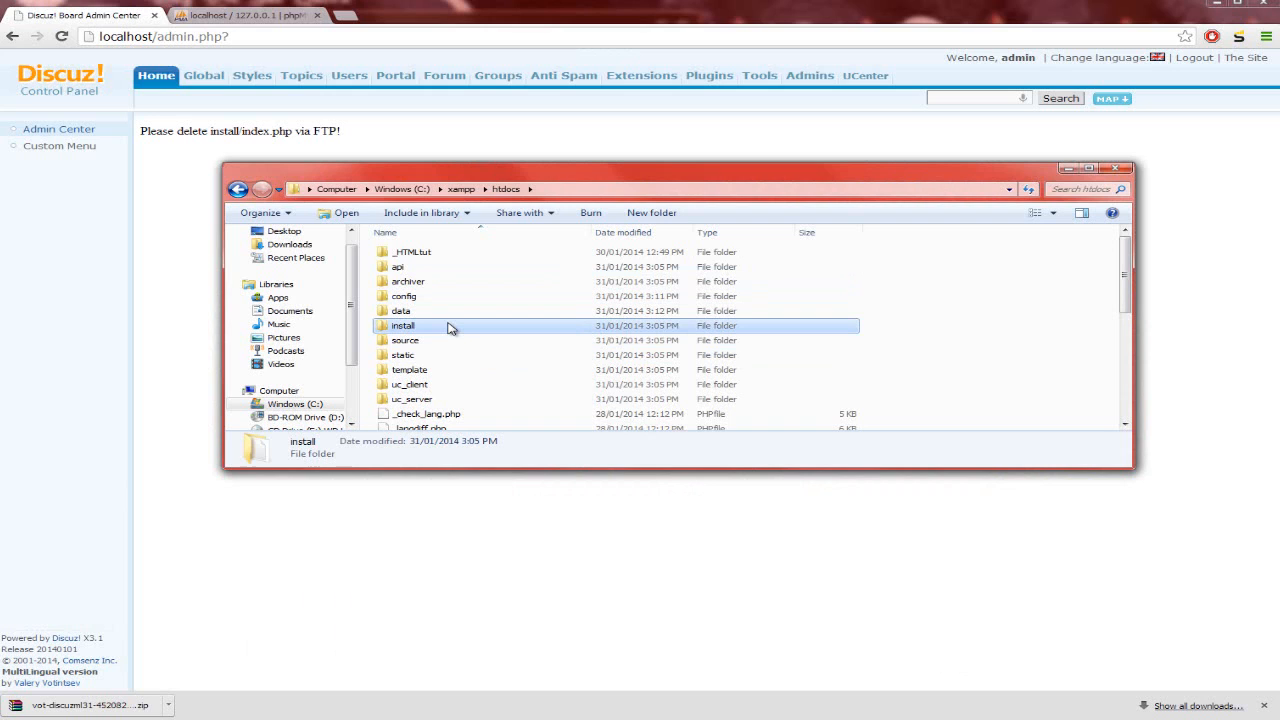
key("Delete")
left_click(957, 424)
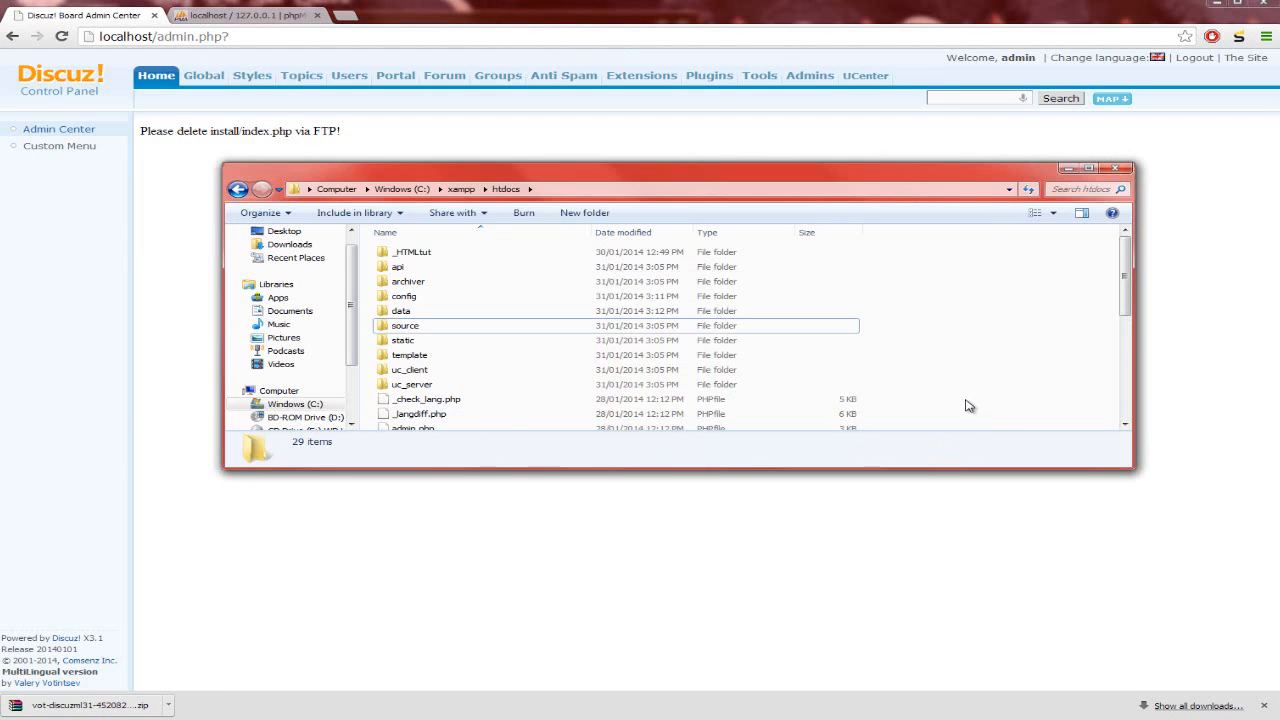
left_click(1121, 170)
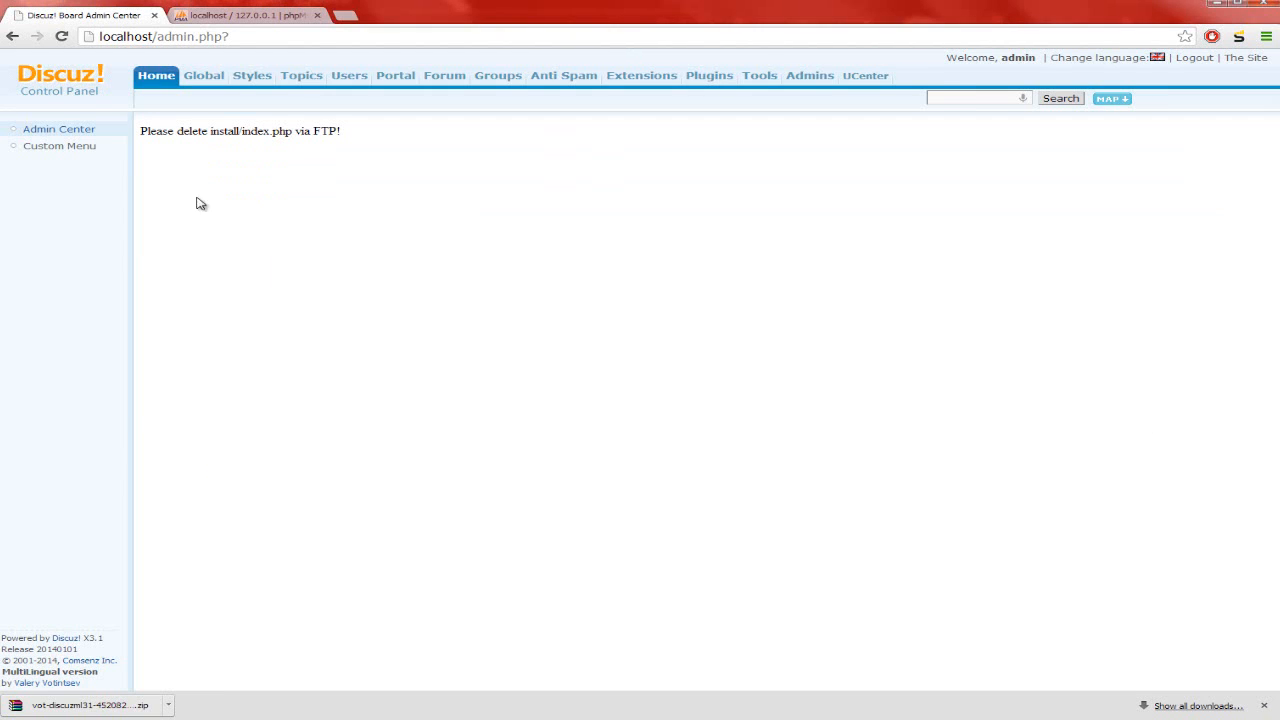
Step: Reload the admin home page so security tips and system info for X3.1 appear
right_click(409, 231)
left_click(460, 265)
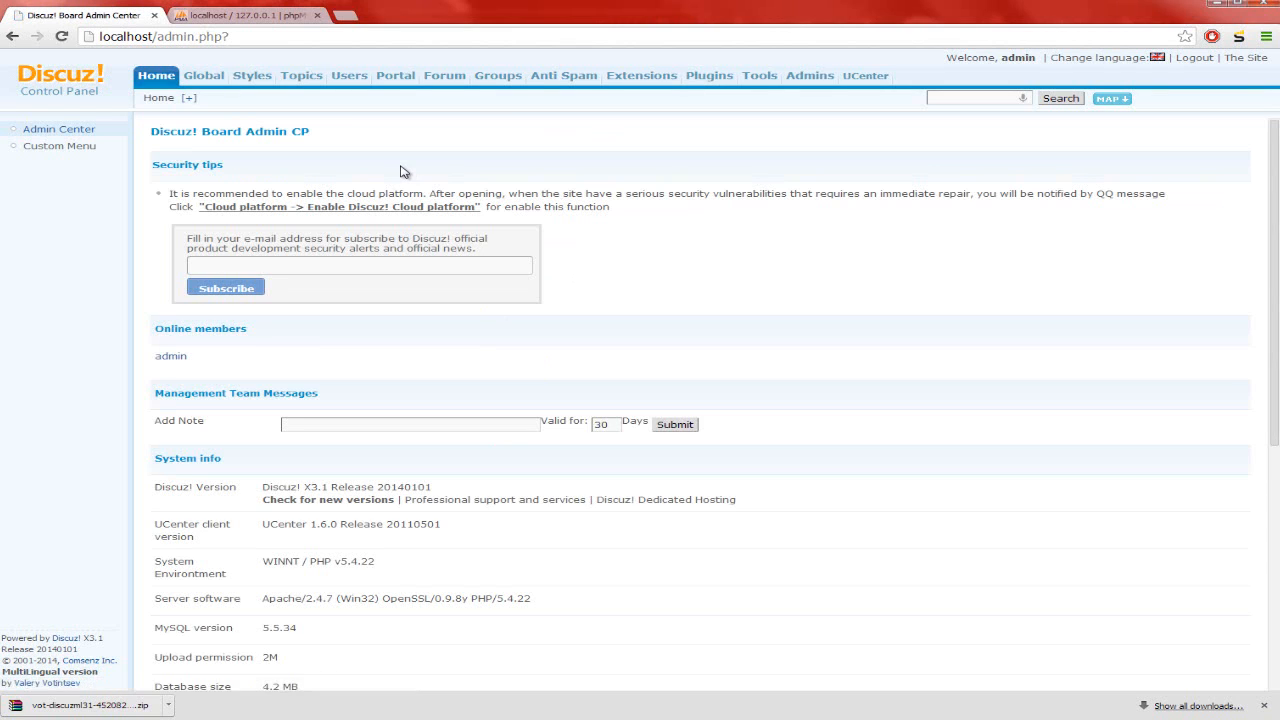
scroll(660, 540, "down", 4)
scroll(750, 630, "up", 5)
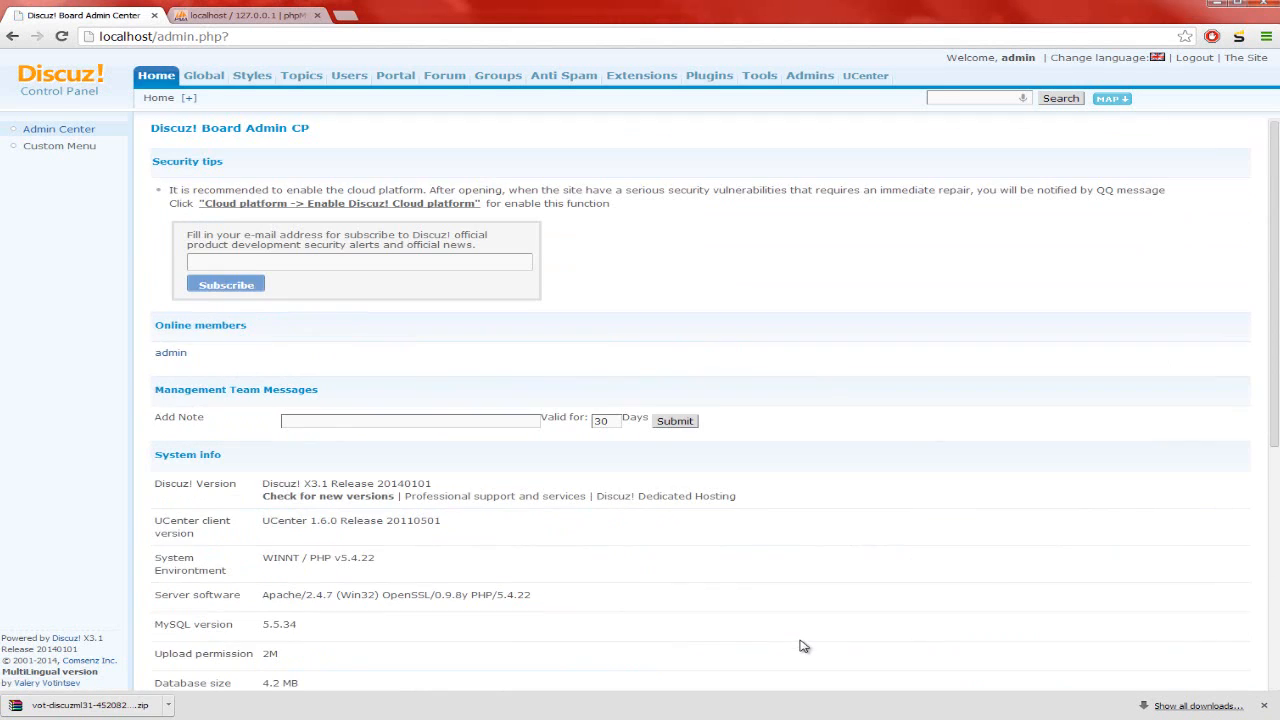